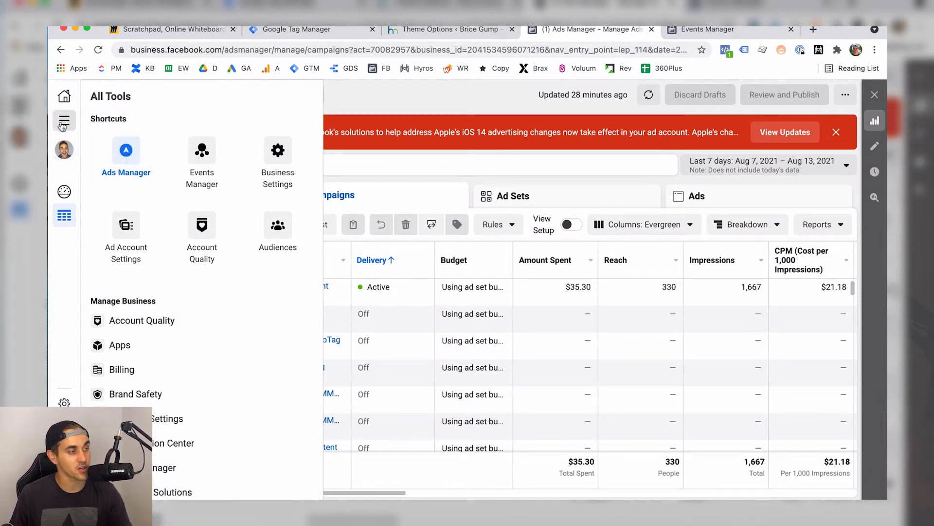
# Open the Facebook Events Manager and copy the ID of the Major Impact Media Custom Audience Pixel
pyautogui.click(202, 156)
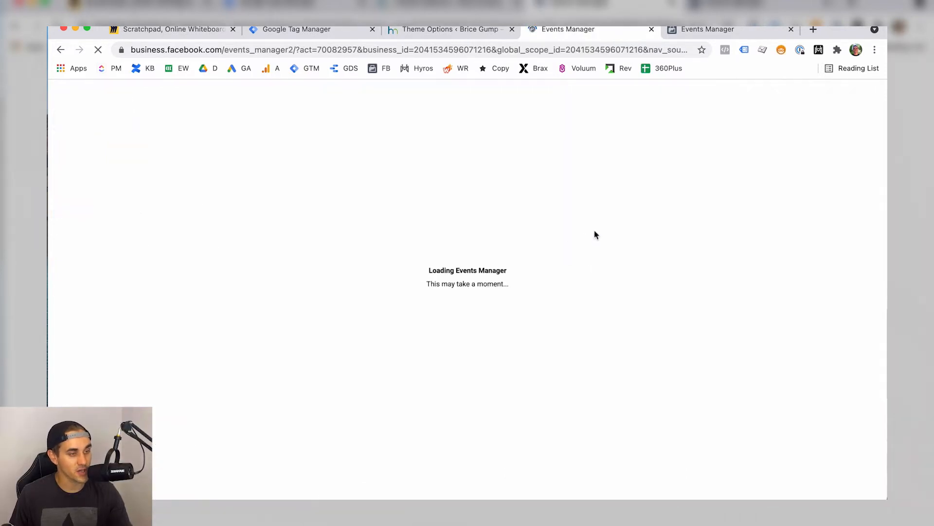
pyautogui.click(766, 30)
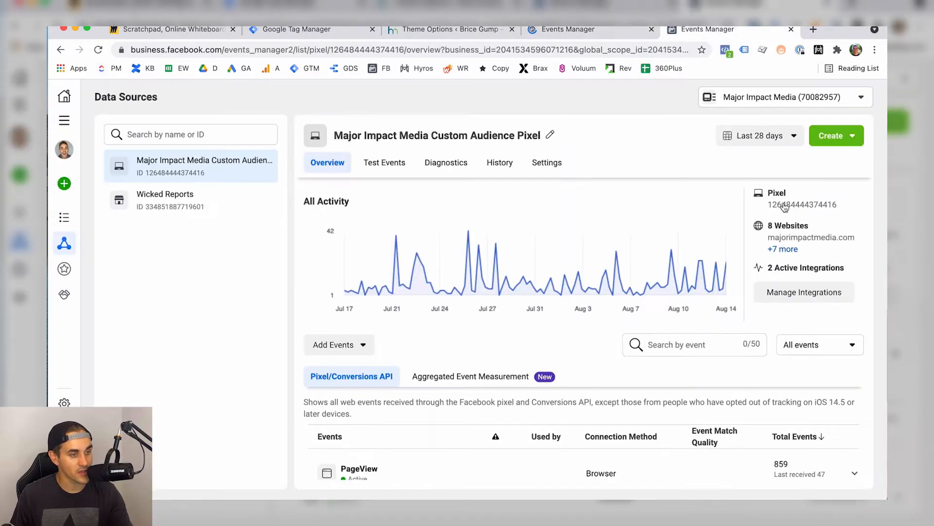
pyautogui.click(803, 206)
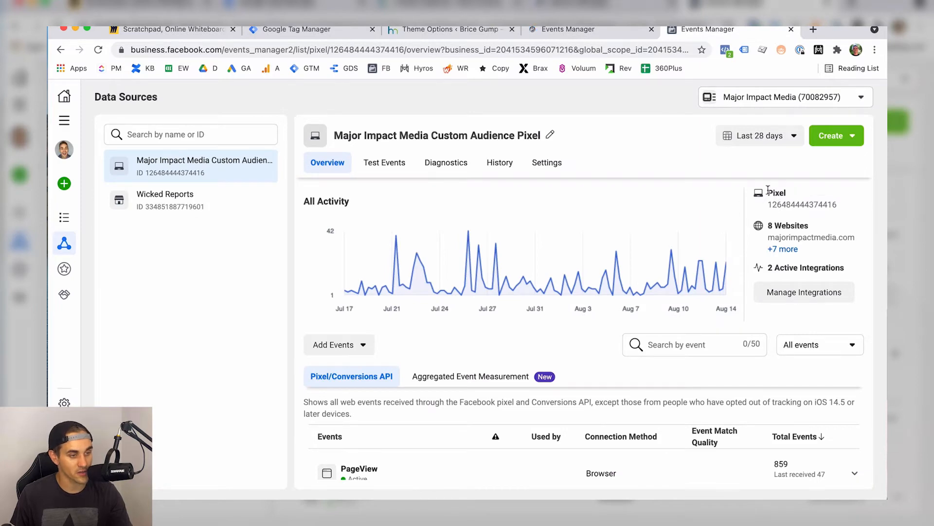
pyautogui.click(804, 207)
pyautogui.scroll(-5, 535, 272)
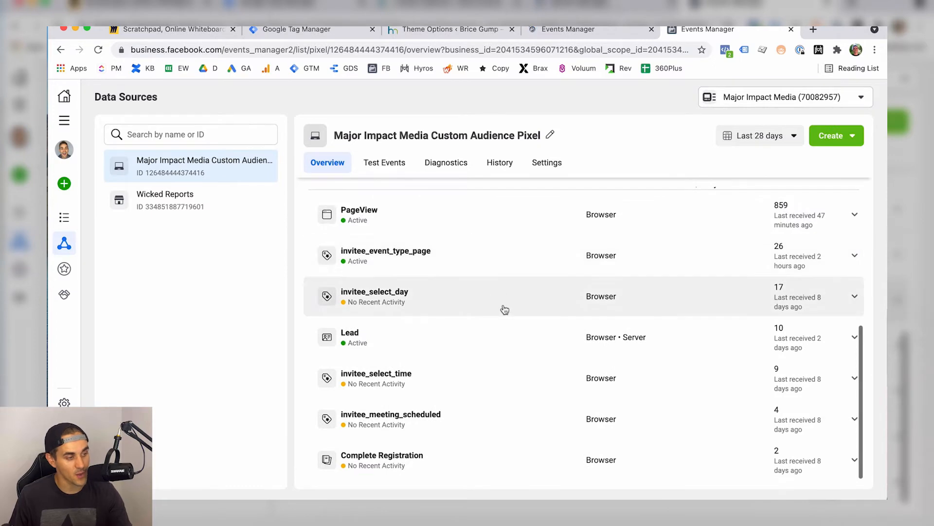
pyautogui.scroll(1, 506, 308)
pyautogui.scroll(5, 467, 380)
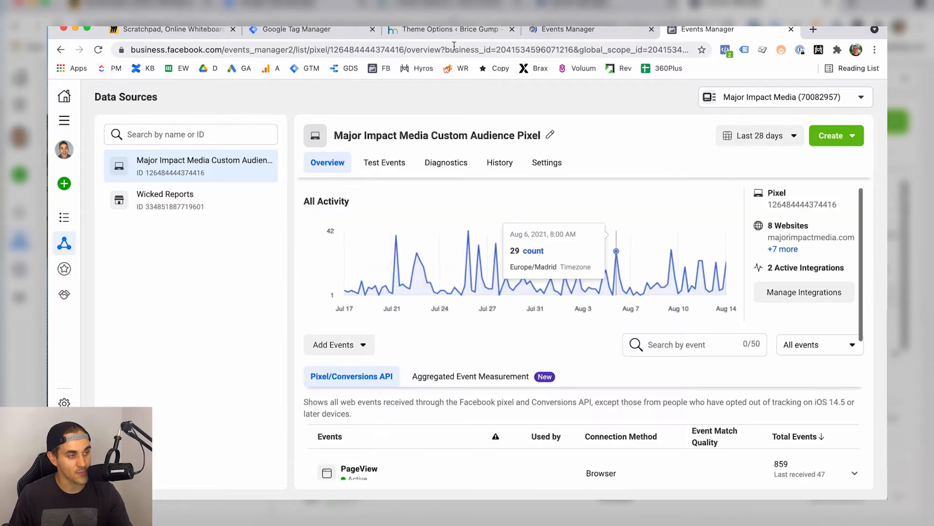
# Switch to Google Tag Manager and create a new tag, opening its tag type selection
pyautogui.click(299, 29)
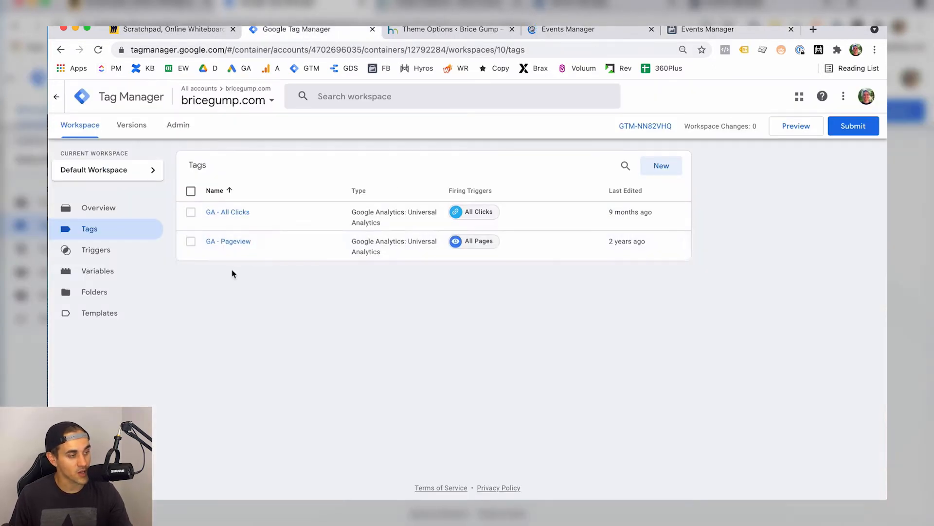
pyautogui.click(670, 173)
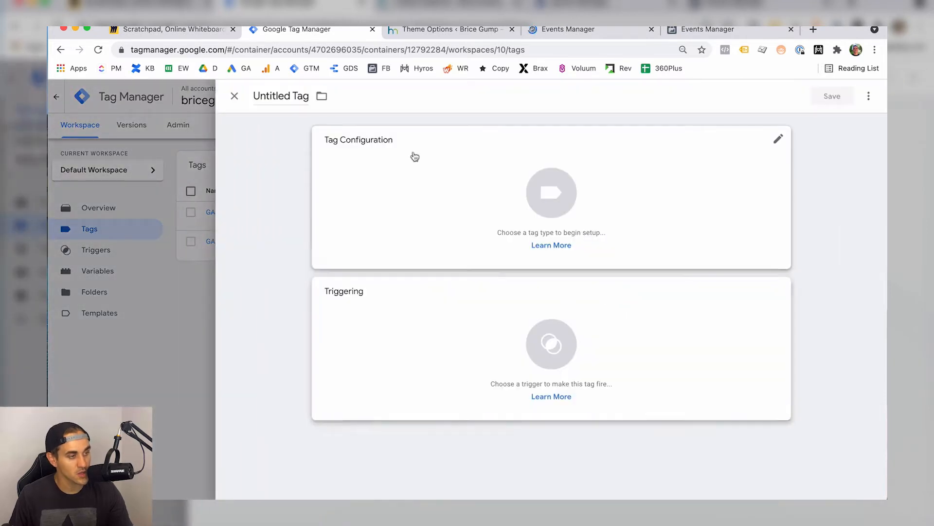
pyautogui.click(485, 188)
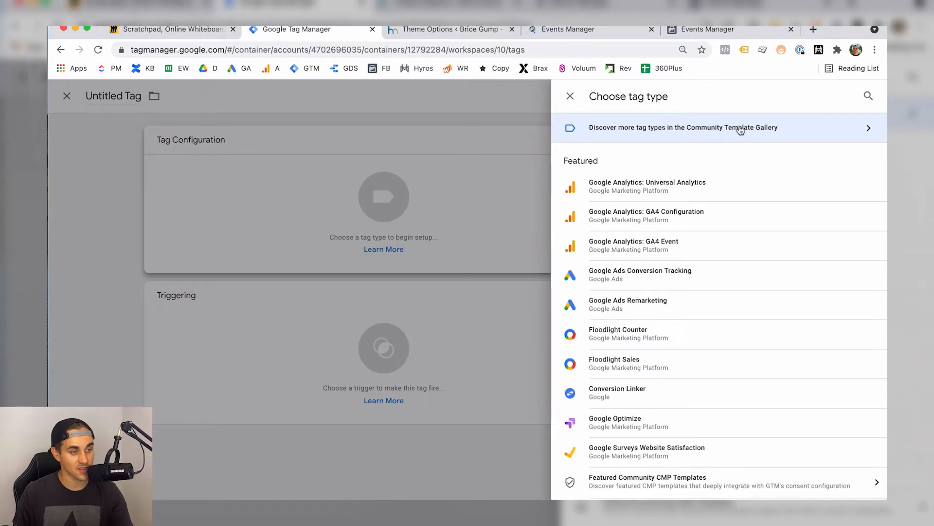
# Add the Facebook Pixel template by facebookincubator from the Community Template Gallery to the workspace, accepting its permissions
pyautogui.click(709, 127)
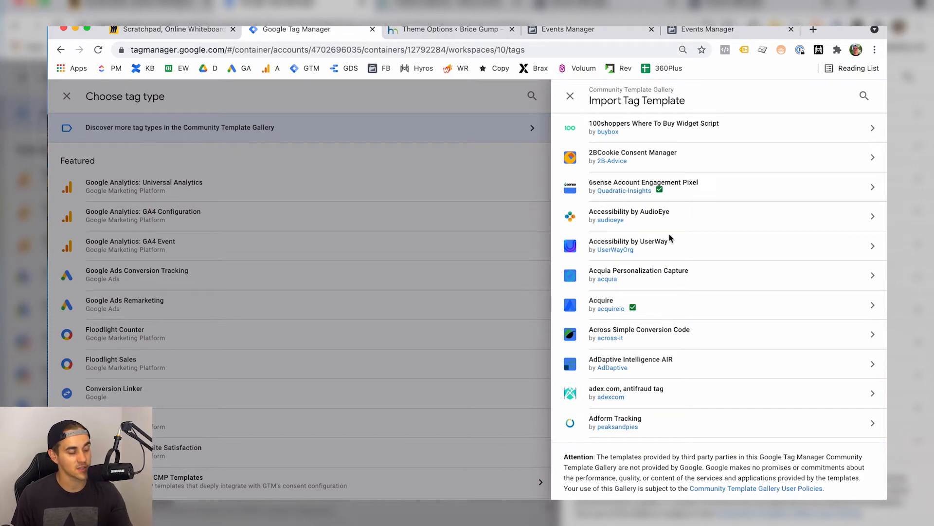
pyautogui.scroll(-20, 669, 235)
pyautogui.scroll(-20, 687, 254)
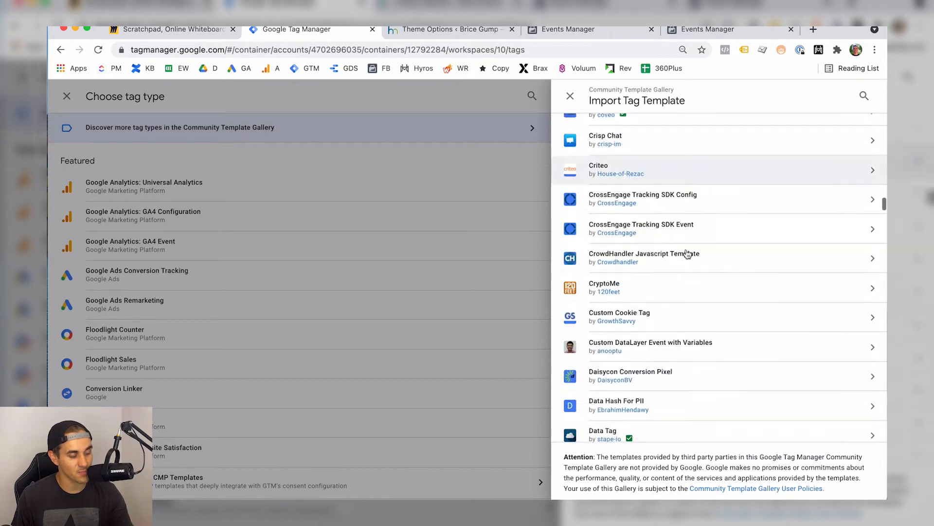
pyautogui.scroll(-20, 688, 253)
pyautogui.scroll(-2, 688, 254)
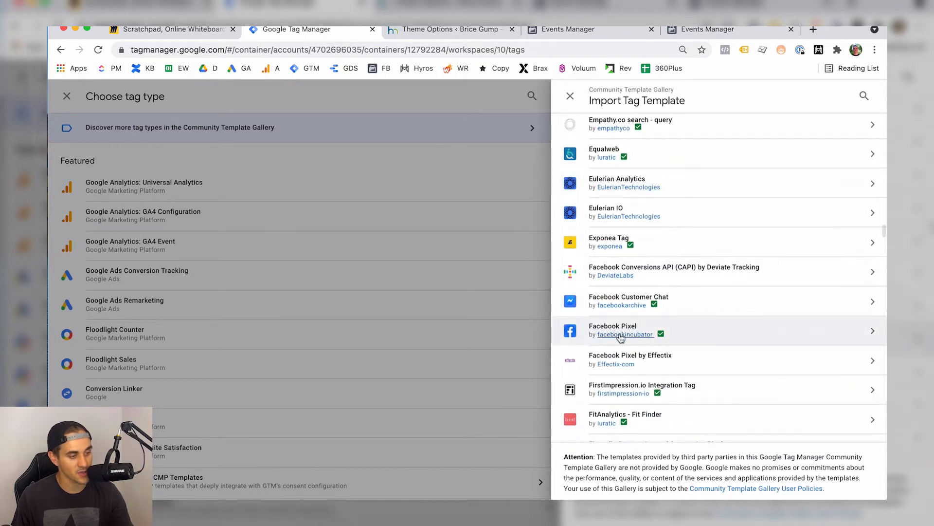
pyautogui.click(737, 331)
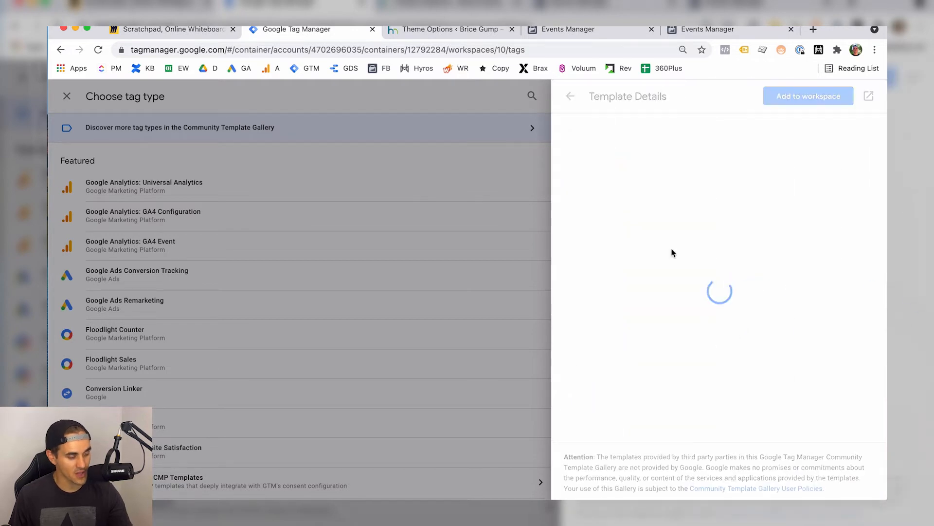
pyautogui.click(796, 102)
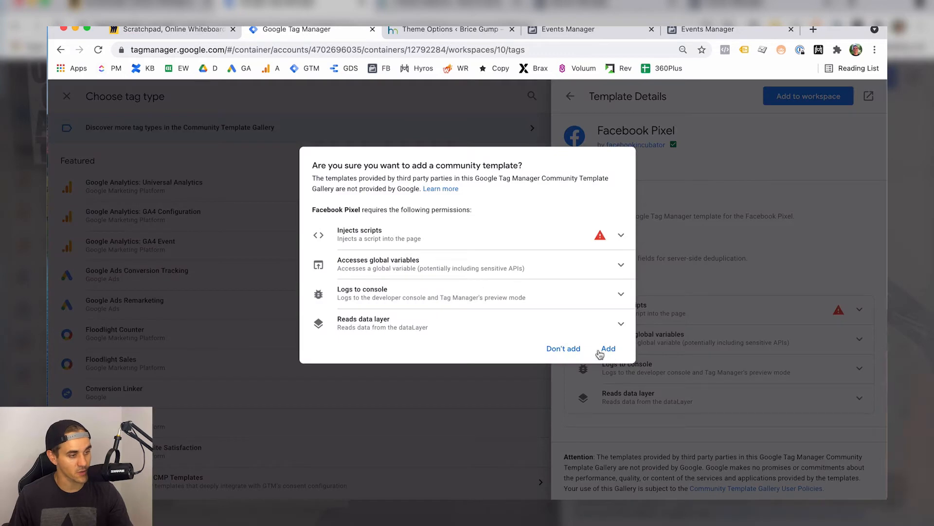
pyautogui.click(608, 349)
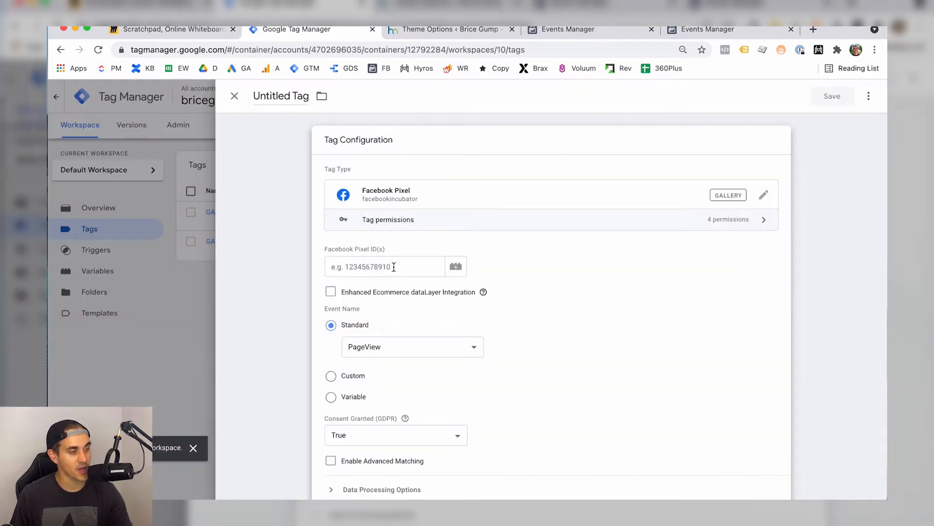
# Paste the copied pixel ID into the Facebook Pixel tag and choose PageView as its standard event
pyautogui.click(394, 267)
pyautogui.press('super+v')
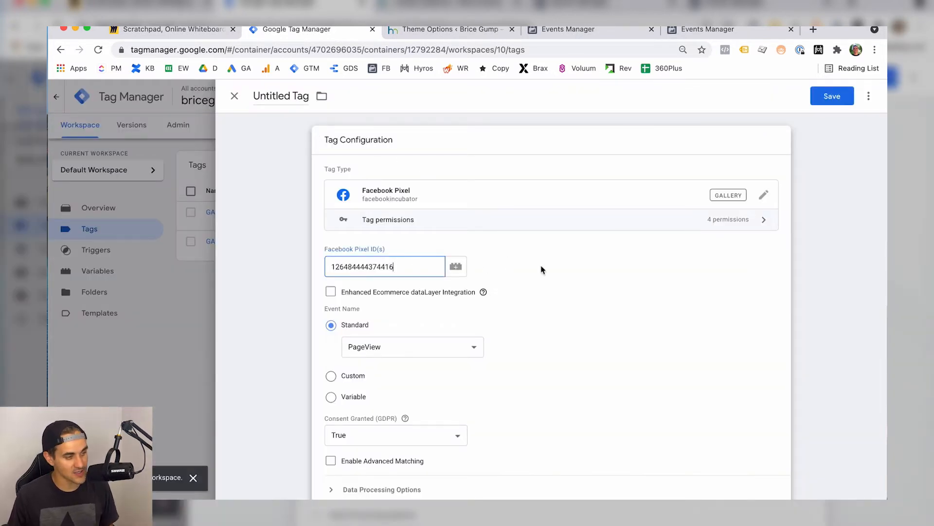
pyautogui.scroll(-3, 524, 306)
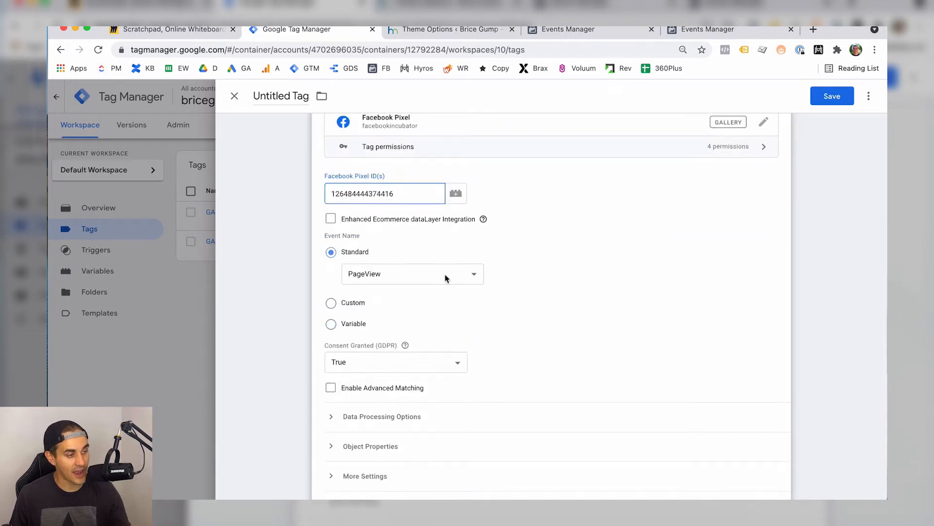
pyautogui.click(444, 274)
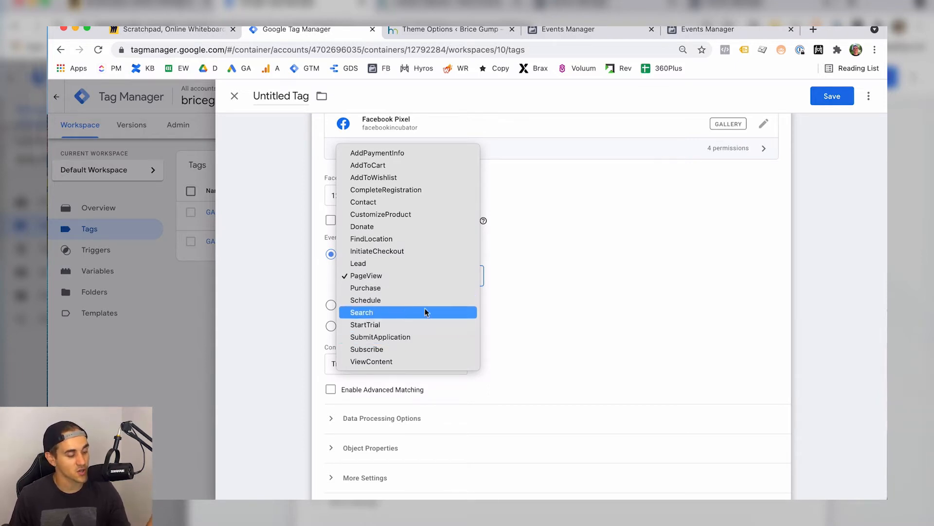
pyautogui.click(446, 279)
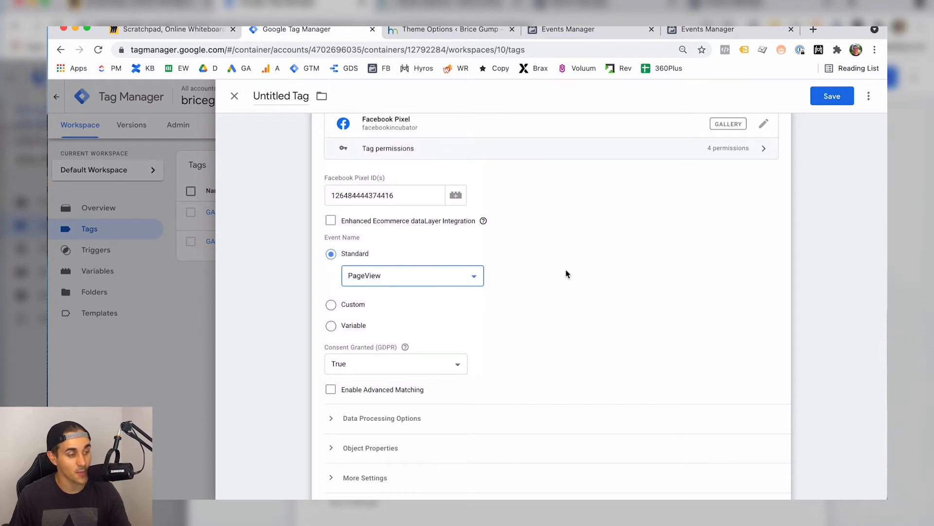
# Assign the All Pages page view trigger to the Facebook Pixel tag
pyautogui.scroll(-4, 566, 274)
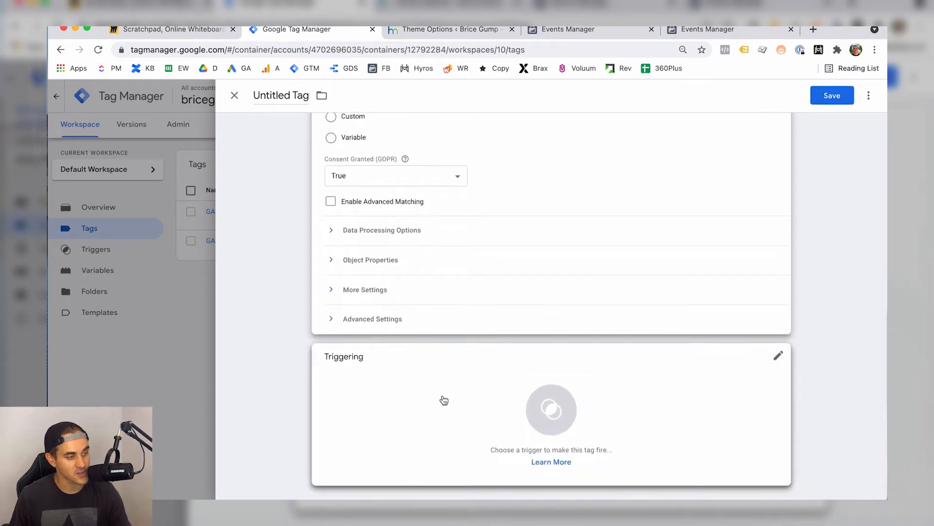
pyautogui.click(444, 400)
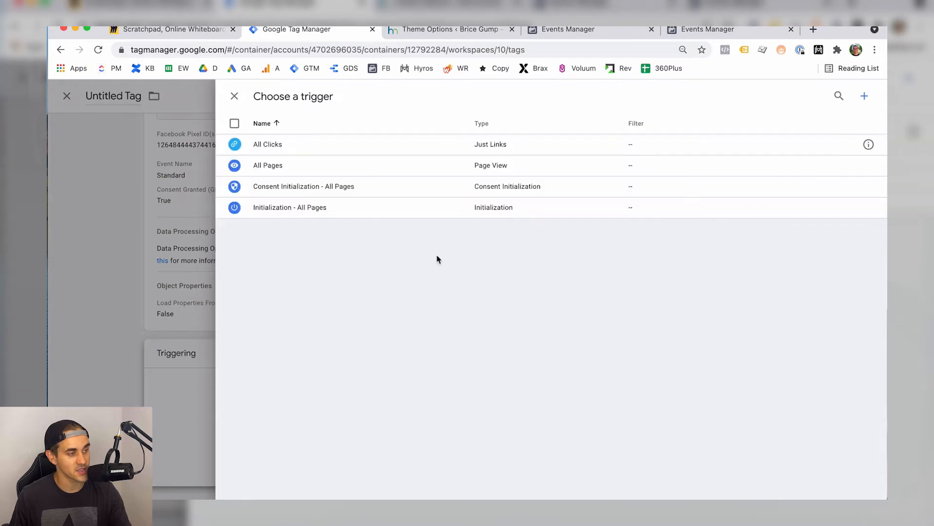
pyautogui.click(383, 168)
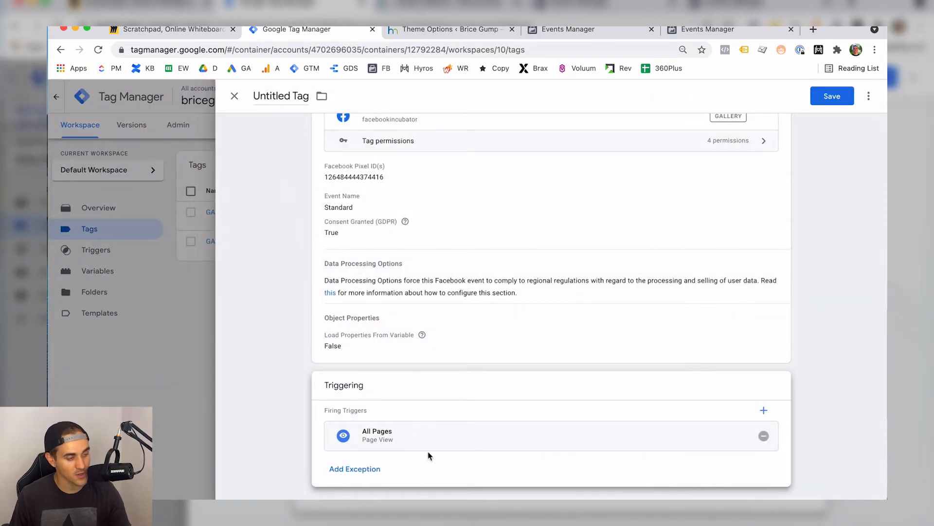
# Set the tag firing priority to 10 in the Facebook Pixel tag's advanced settings
pyautogui.scroll(3, 463, 401)
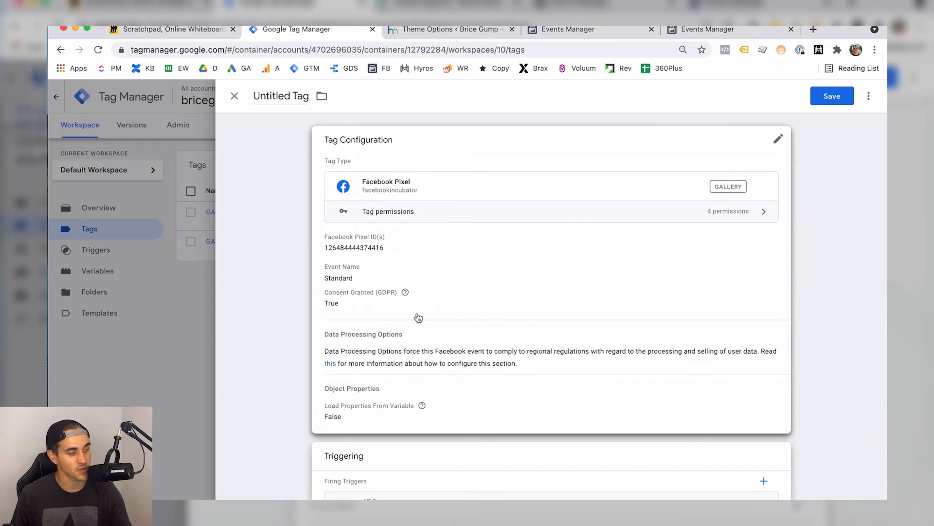
pyautogui.click(448, 300)
pyautogui.scroll(-3, 490, 340)
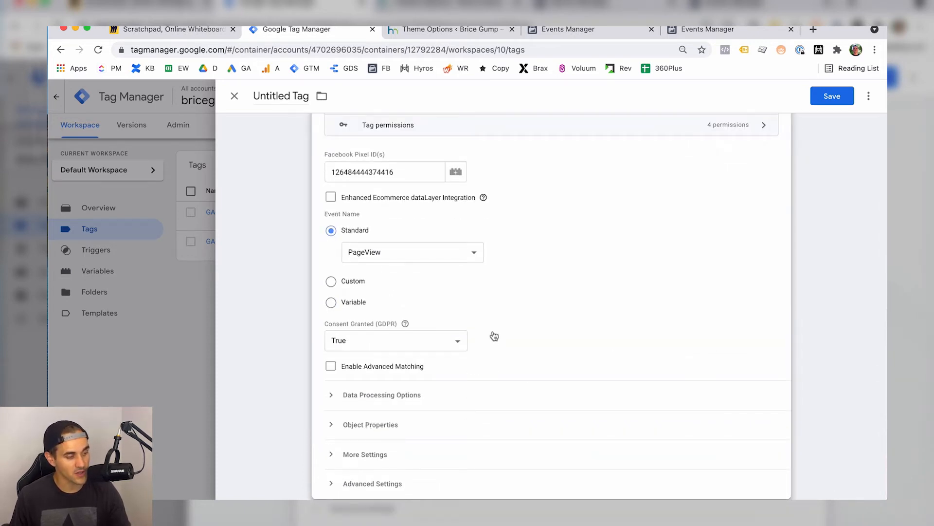
pyautogui.scroll(-3, 494, 335)
pyautogui.click(468, 361)
pyautogui.scroll(-3, 467, 359)
pyautogui.moveTo(464, 318)
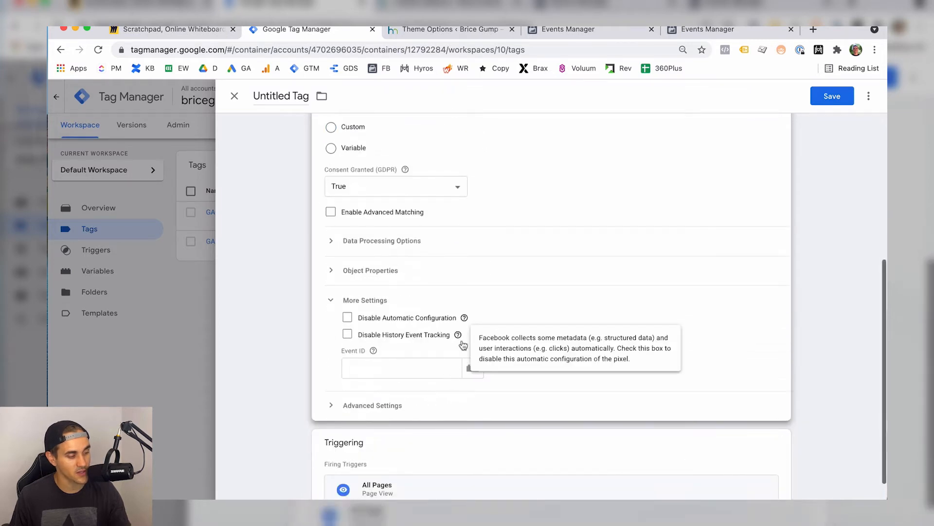
pyautogui.scroll(-2, 446, 346)
pyautogui.click(397, 354)
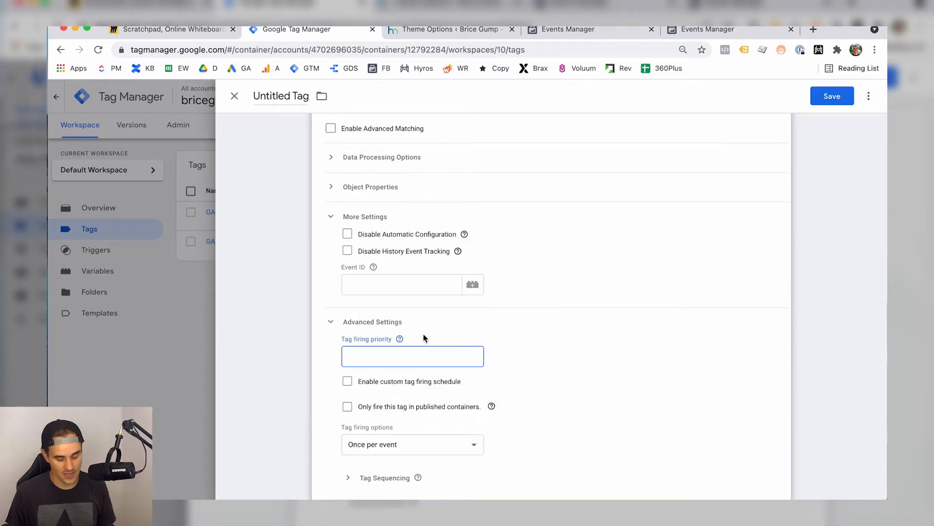
pyautogui.click(830, 288)
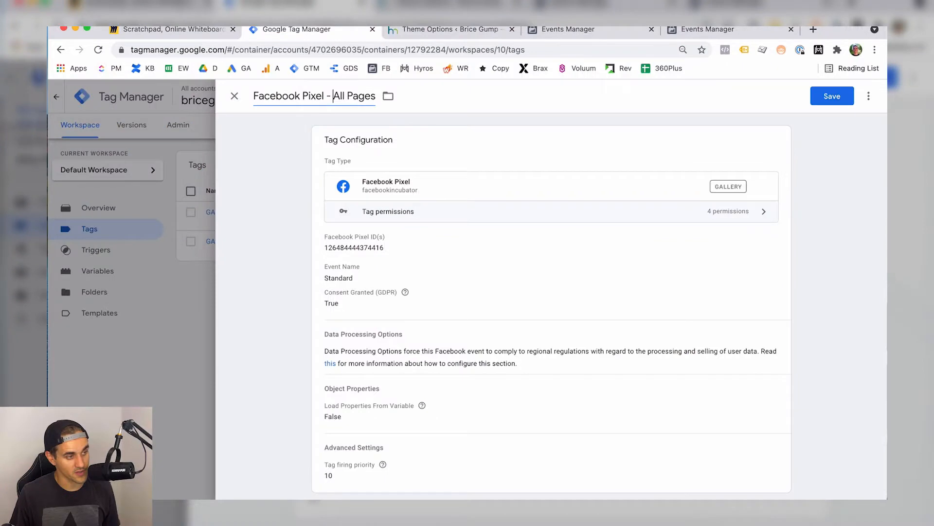
# Name the tag "Facebook Pixel - Pageview - All Pages" and save it
pyautogui.write('Pageview')
pyautogui.press('BackSpace')
pyautogui.write('w - All Pages')
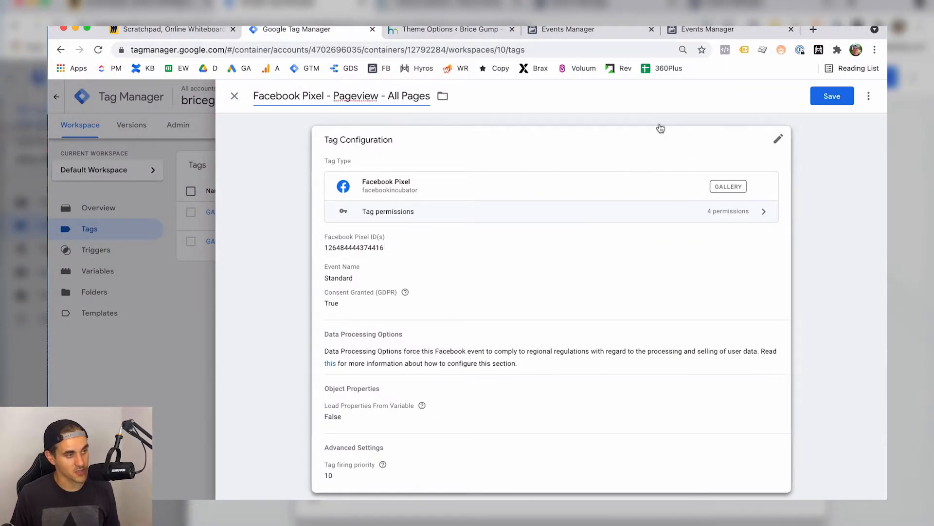
pyautogui.click(823, 96)
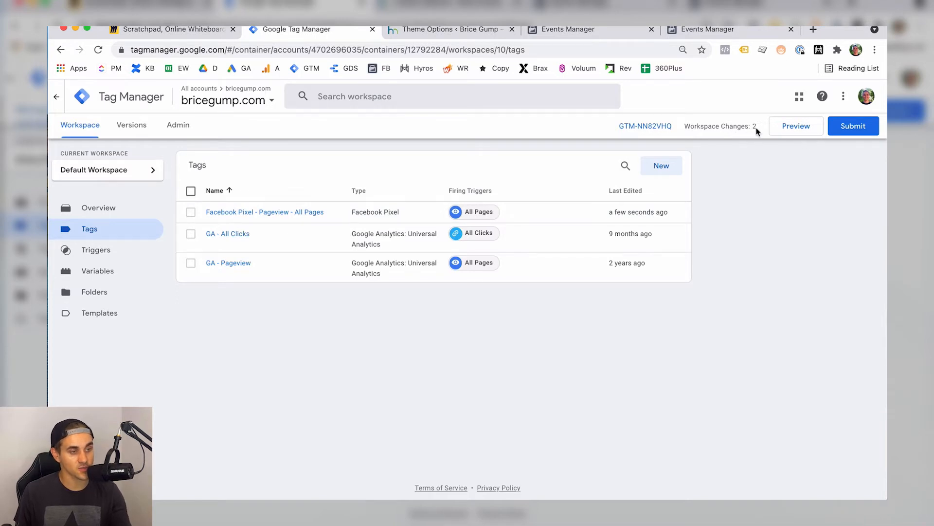
# Submit the workspace changes and publish them live under the version name "Installed Facebook Pixel"
pyautogui.click(857, 134)
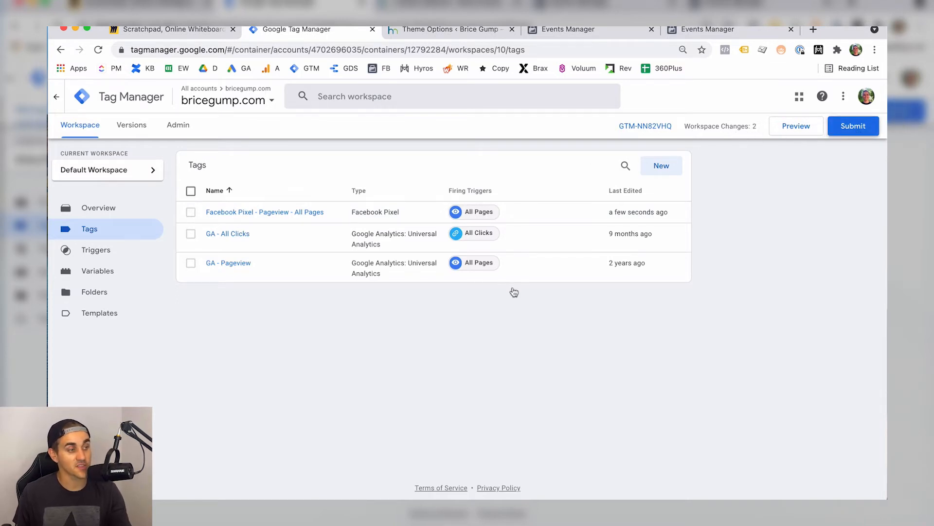
pyautogui.click(404, 222)
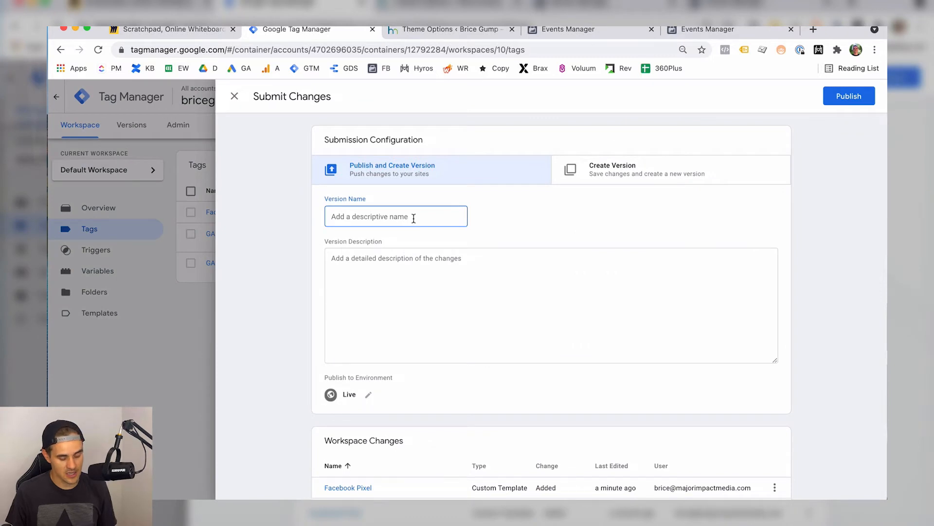
pyautogui.write('Installed Facebook Pix')
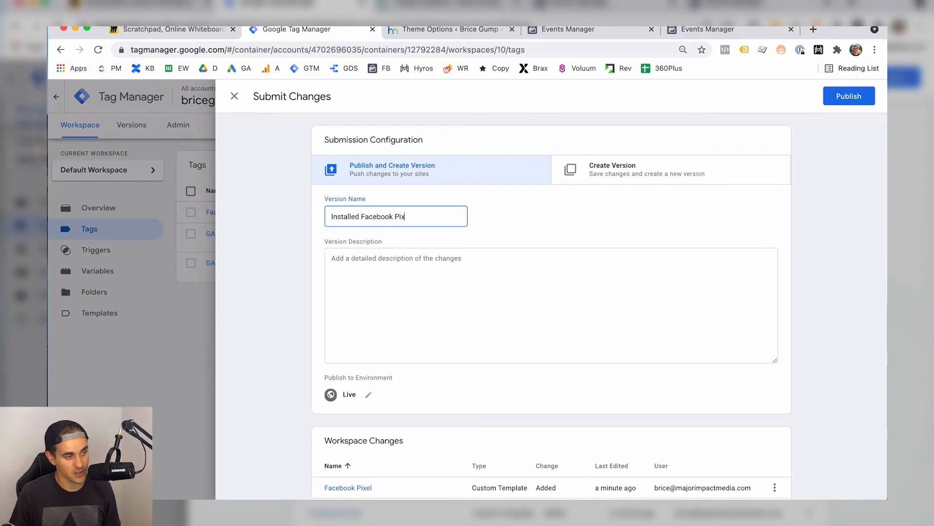
pyautogui.click(844, 102)
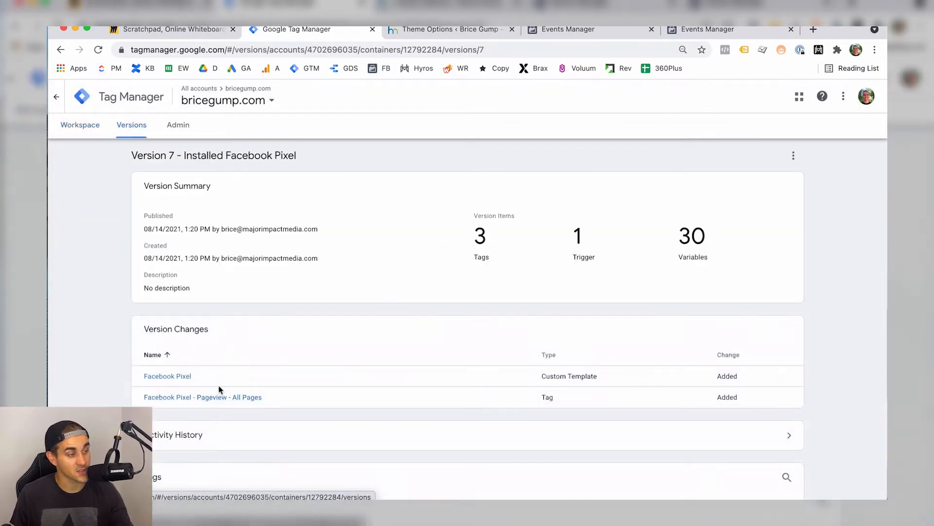
# Open the website belonging to the Tag Manager container in a new browser tab and check it with Facebook Pixel Helper
pyautogui.click(812, 31)
pyautogui.write('briceg')
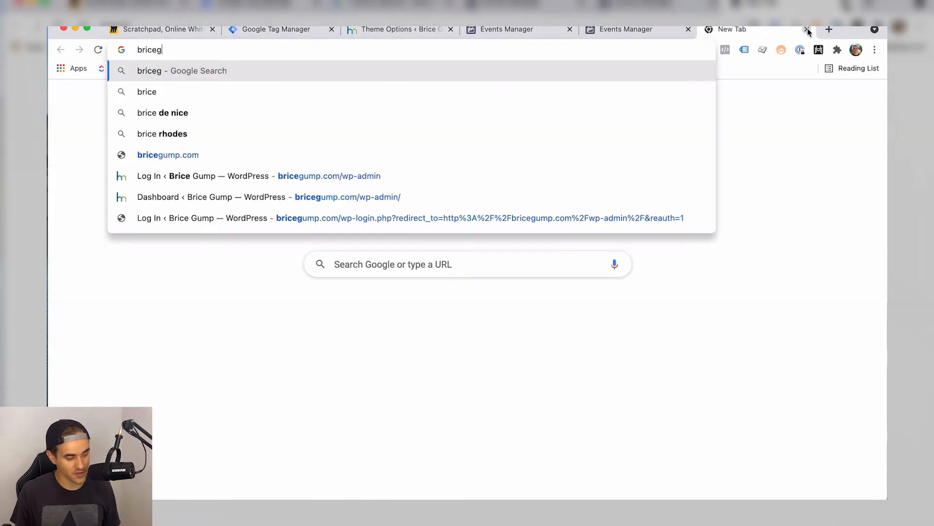
pyautogui.write('ump')
pyautogui.press('Return')
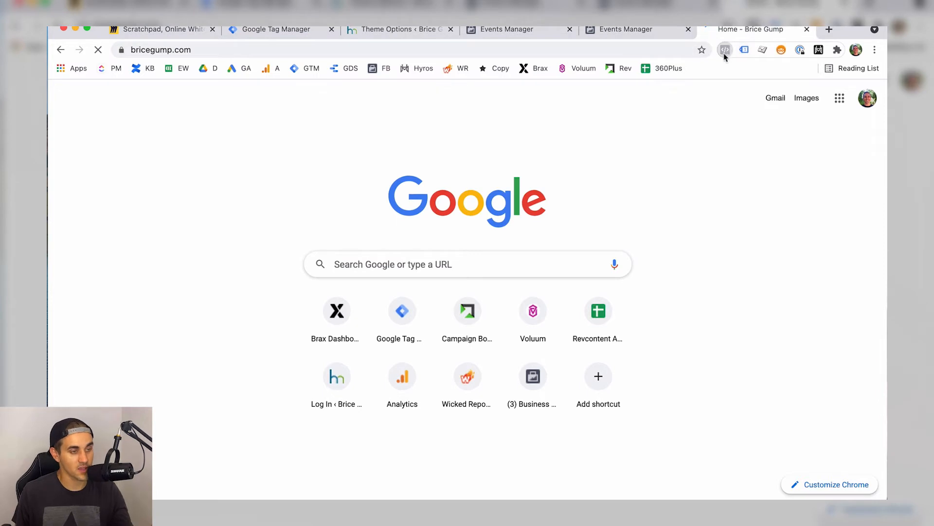
pyautogui.click(726, 50)
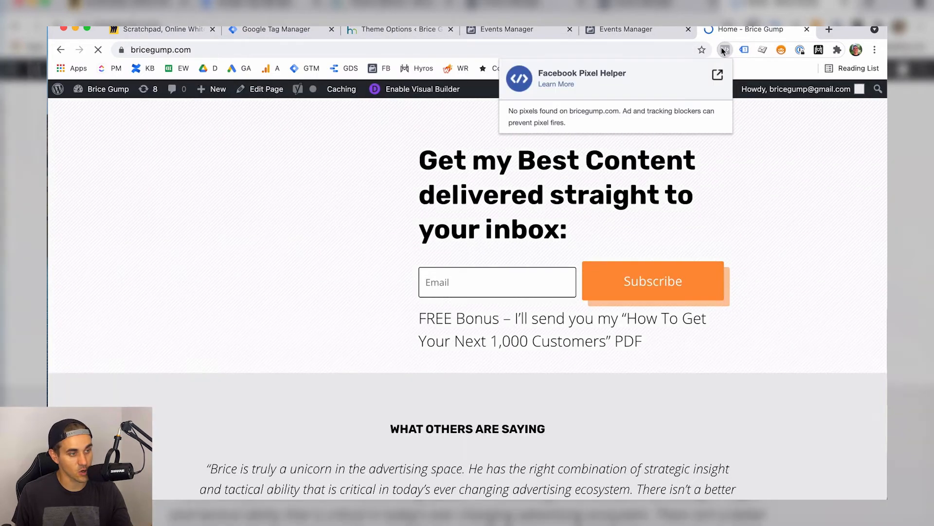
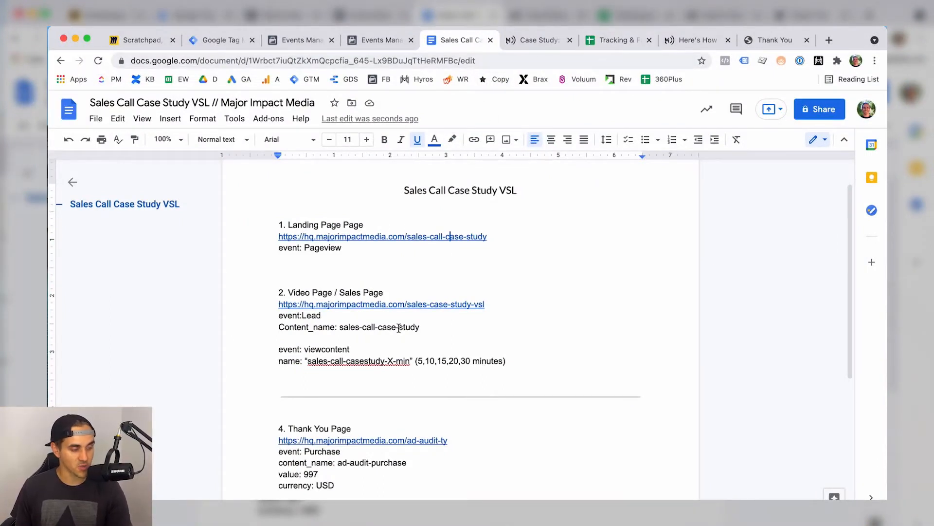
# Review the Sales Call Case Study VSL event plan in the document alongside the live sales-call-case-study landing page
pyautogui.scroll(-2, 486, 344)
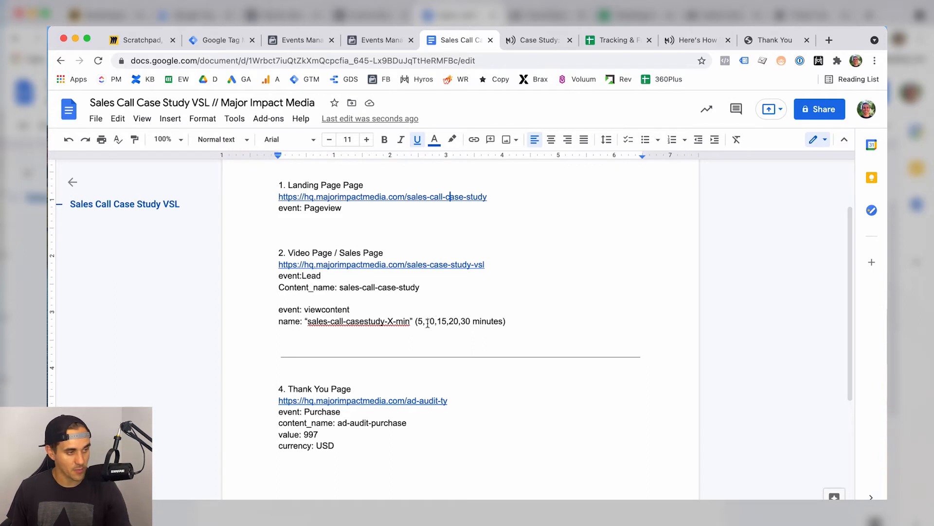
pyautogui.scroll(1, 411, 327)
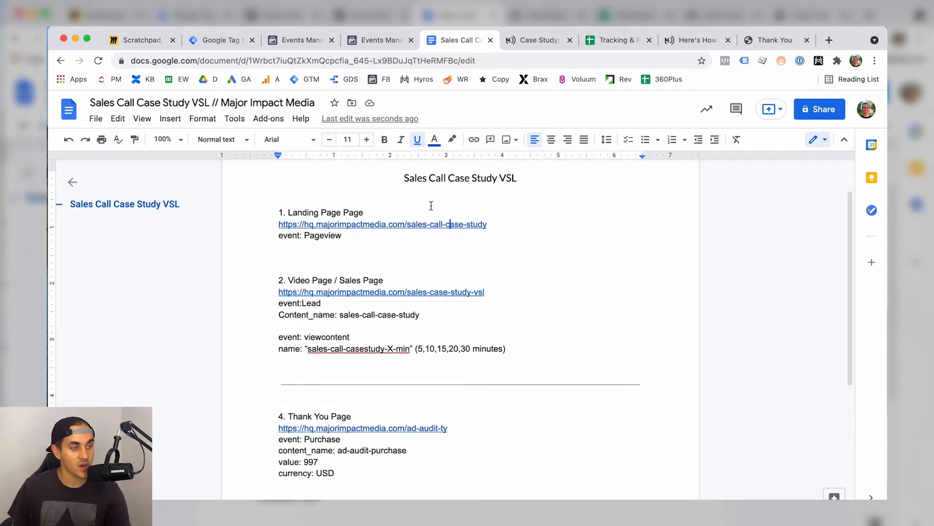
pyautogui.click(515, 42)
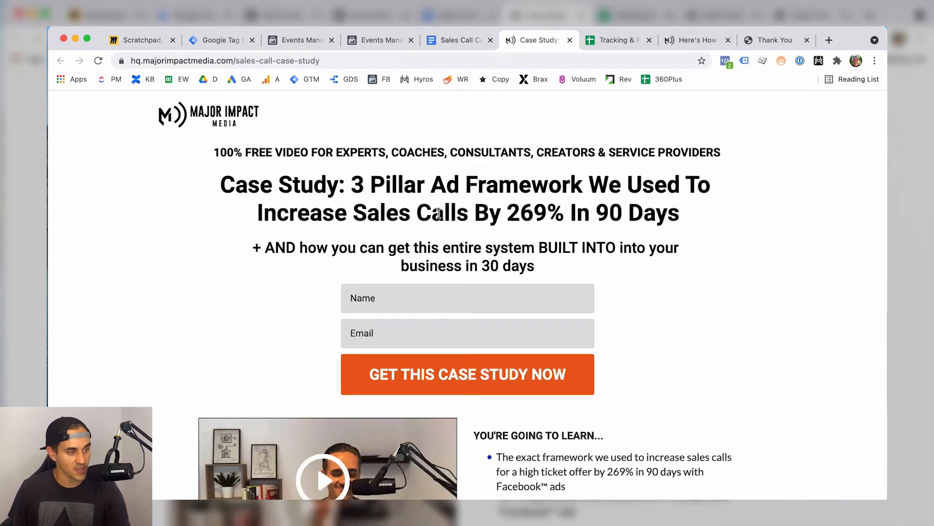
pyautogui.scroll(-4, 454, 398)
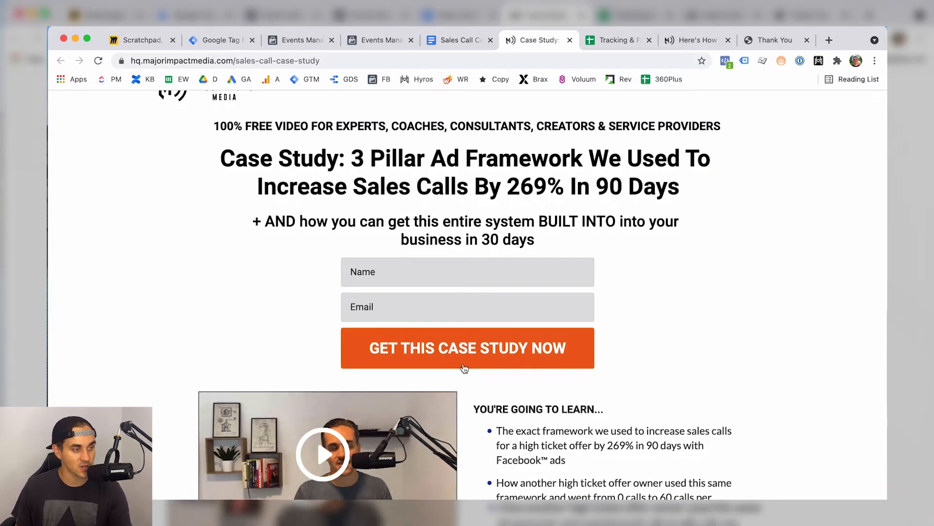
pyautogui.scroll(-2, 465, 234)
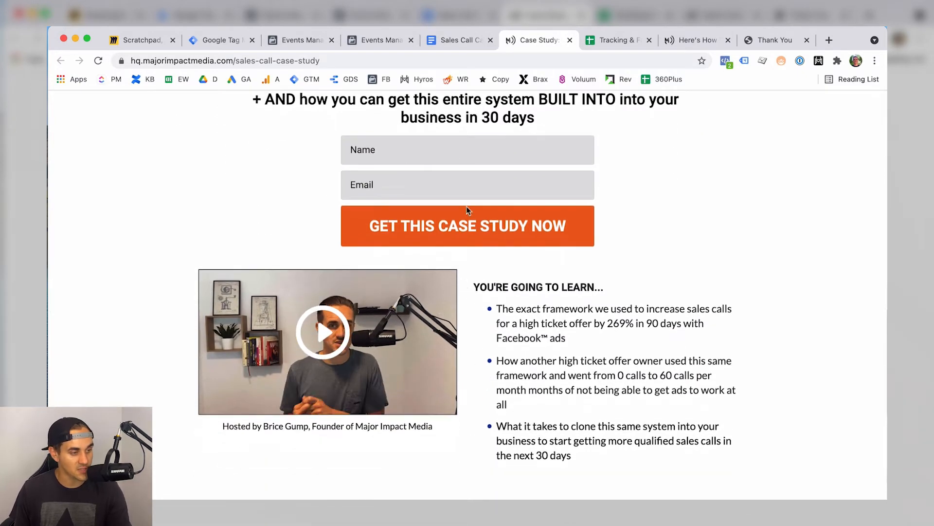
pyautogui.click(455, 41)
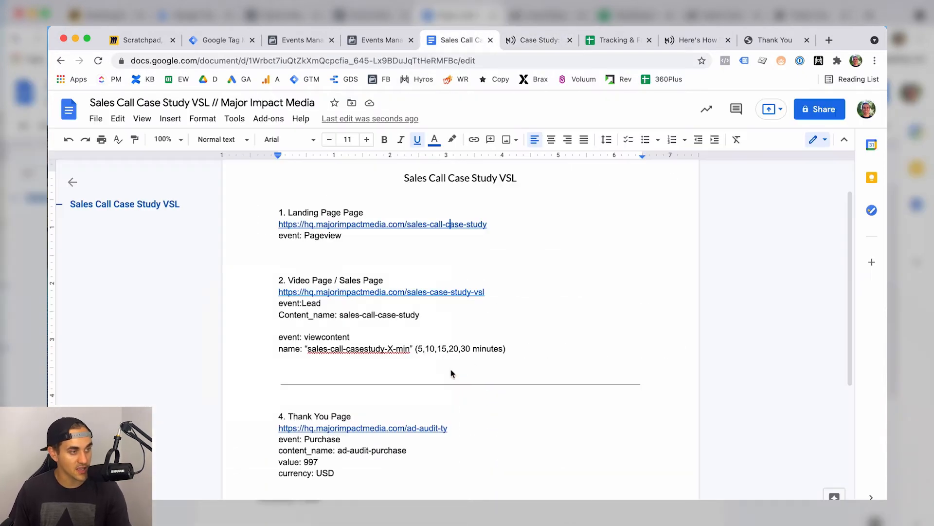
# Place the sales-case-study-vsl page's tab beside the landing page's tab and check the video page with Facebook Pixel Helper
pyautogui.click(683, 41)
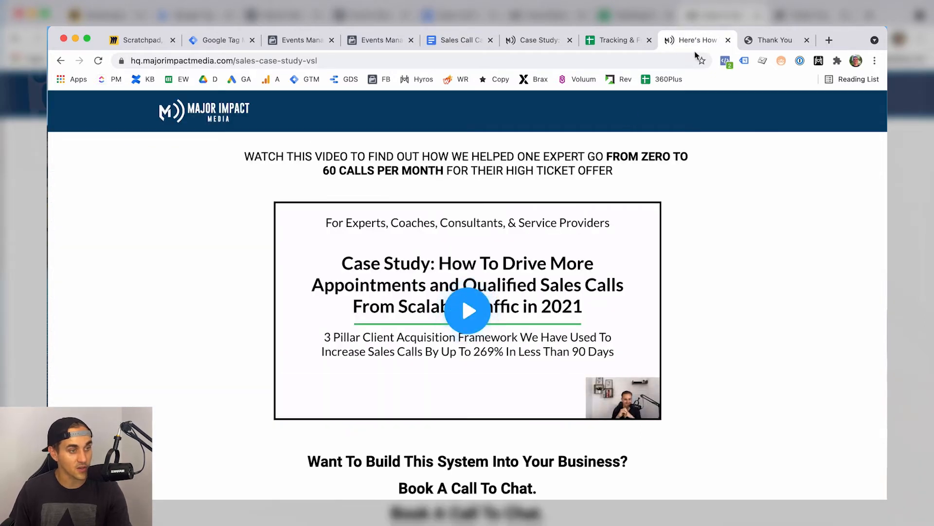
pyautogui.moveTo(696, 40); pyautogui.dragTo(617, 40)
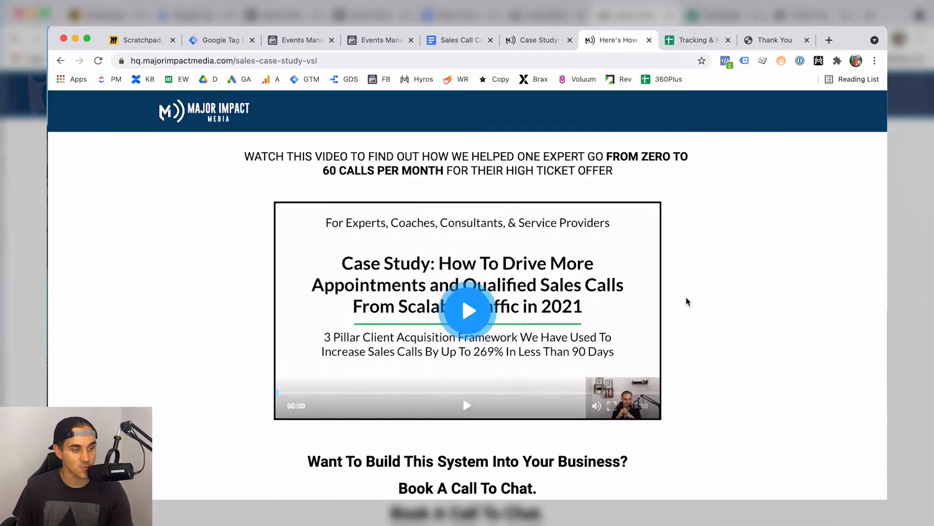
pyautogui.click(725, 62)
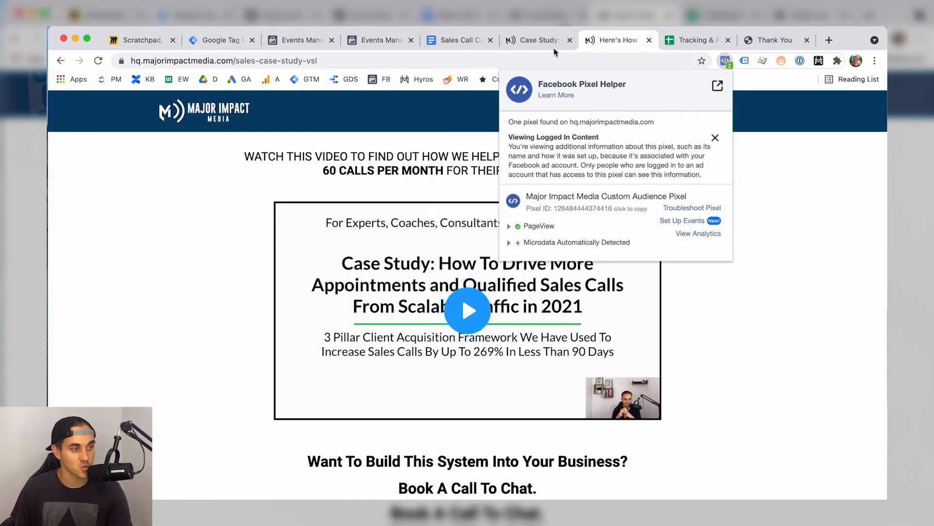
pyautogui.click(541, 40)
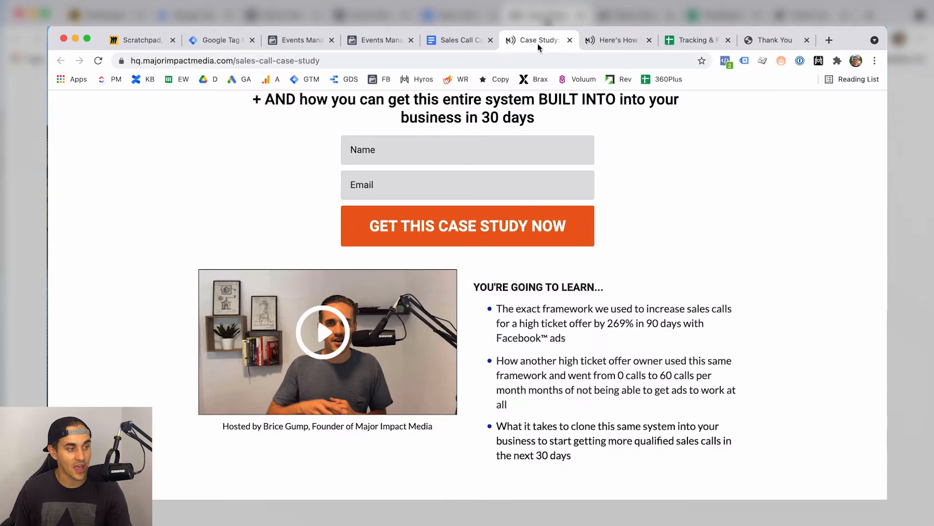
# Create a new trigger in the majorimpactmedia.com Tag Manager container named "PV - Sales Call Case Study VSL Opt In Confirmation"
pyautogui.click(219, 41)
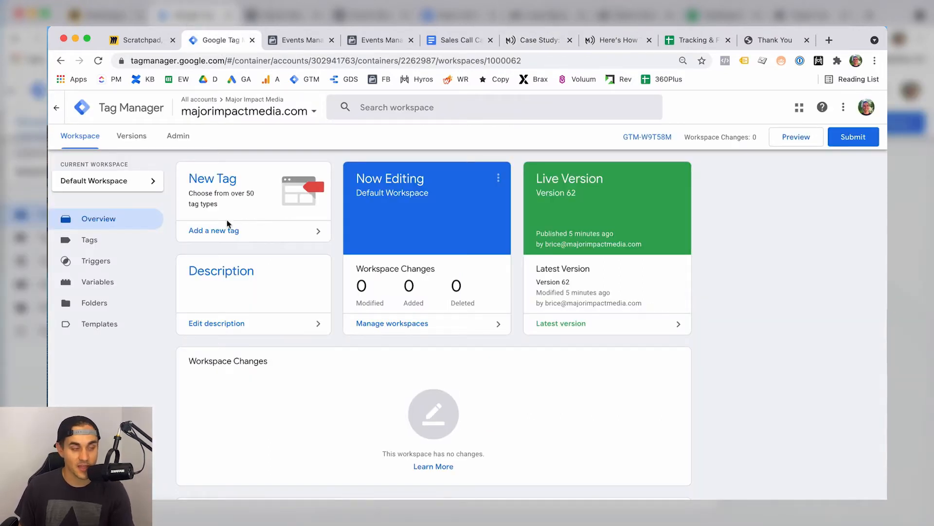
pyautogui.click(120, 263)
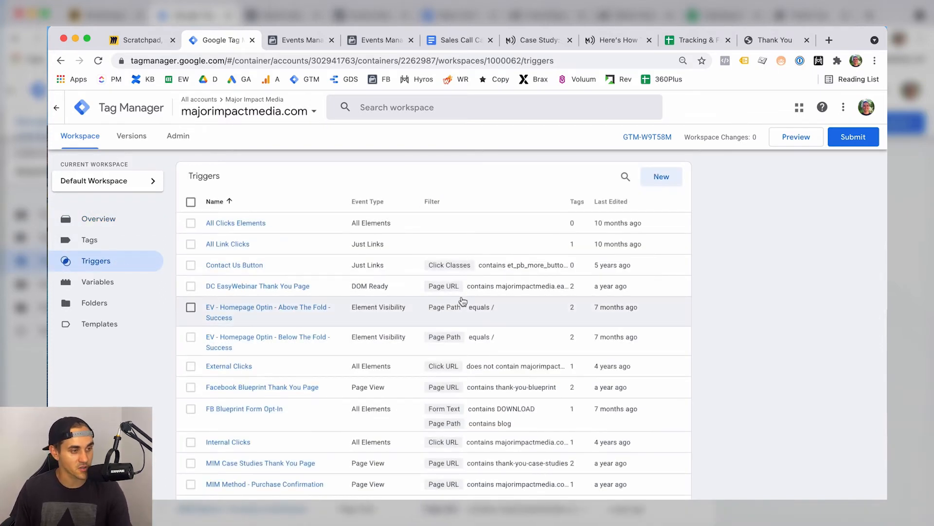
pyautogui.click(667, 182)
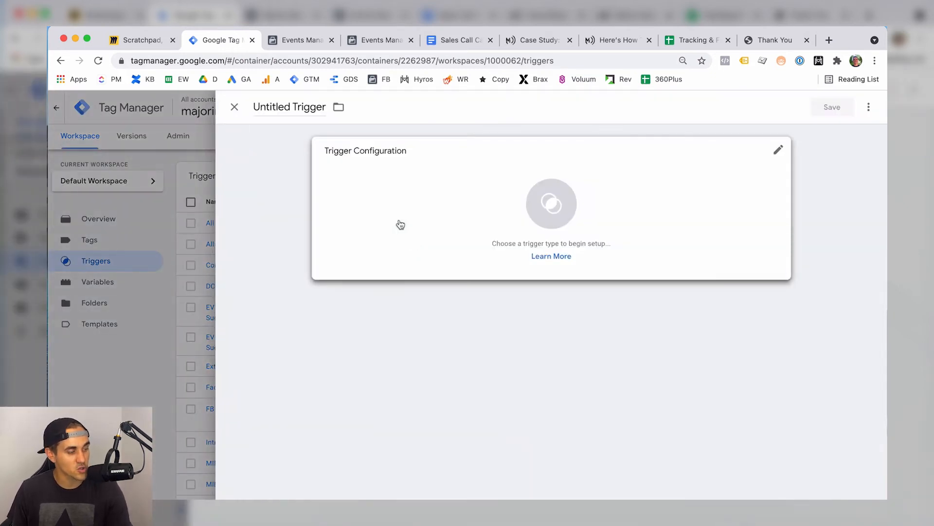
pyautogui.click(328, 112)
pyautogui.write('PV -')
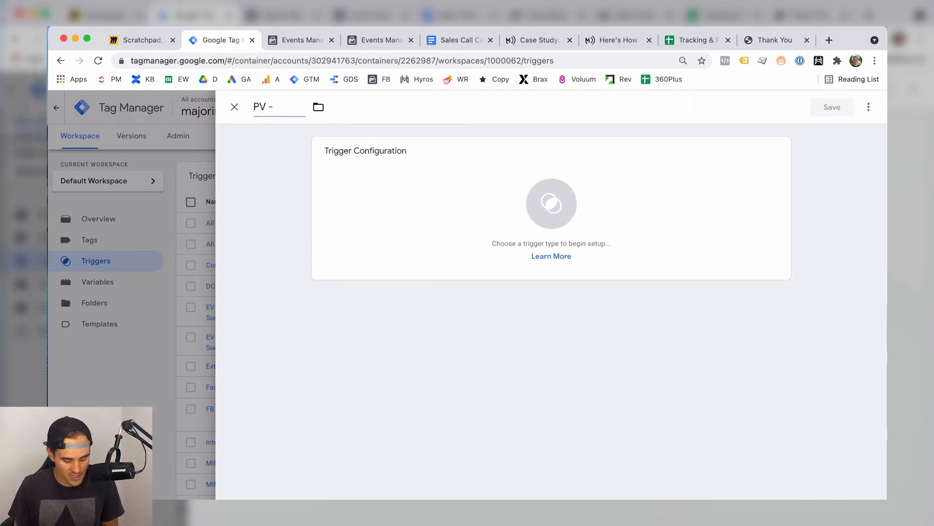
pyautogui.write(' Sales Call')
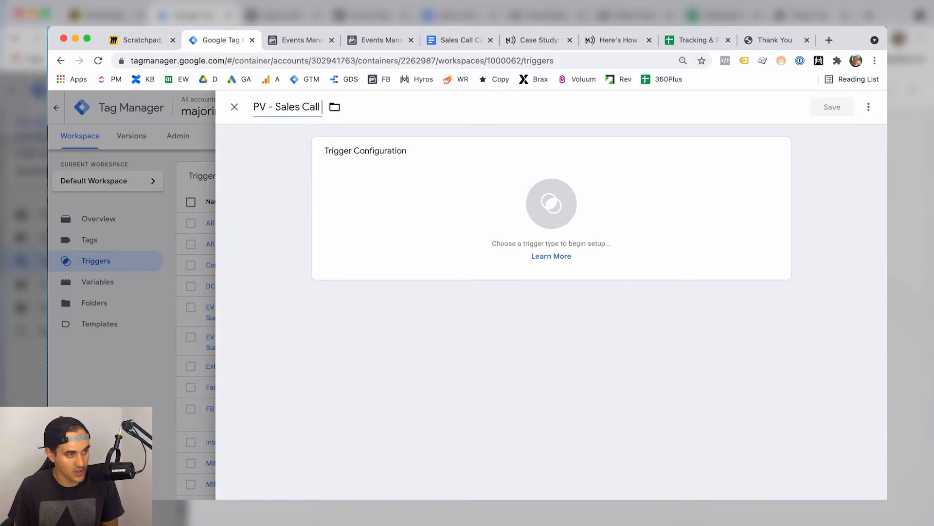
pyautogui.write(' Casr')
pyautogui.write(' Study')
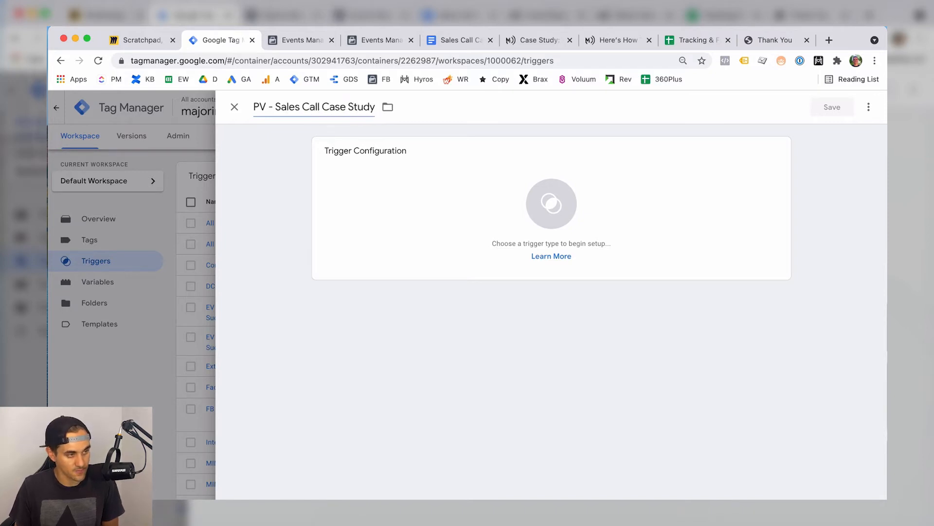
pyautogui.write(' VSL')
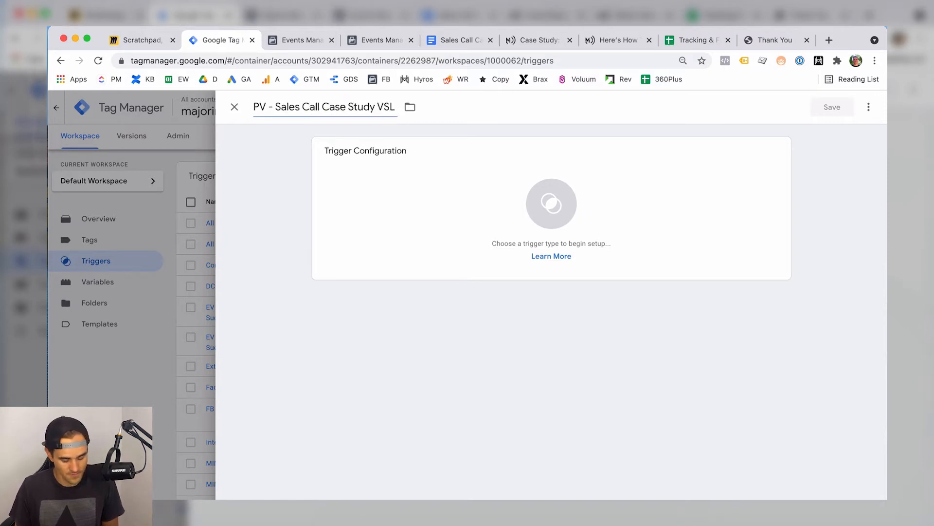
pyautogui.write(' Opt In')
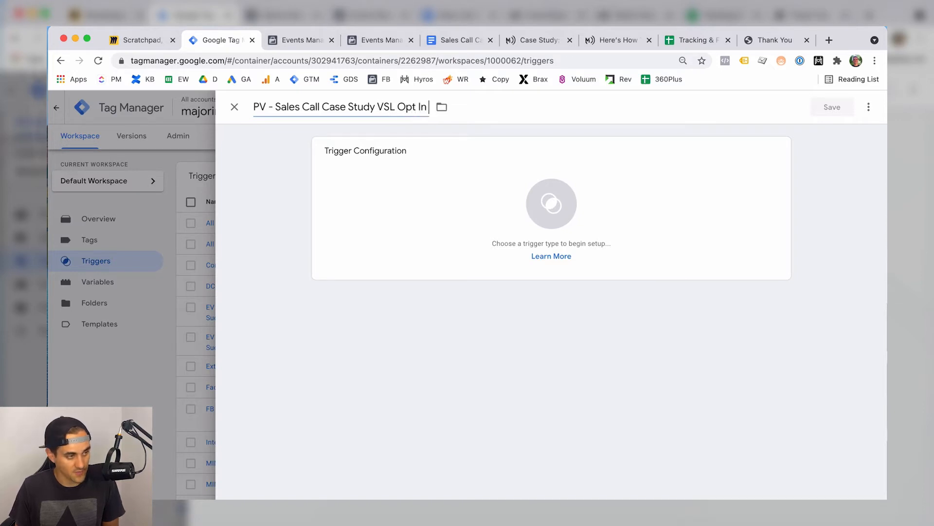
pyautogui.write(' Confirmation')
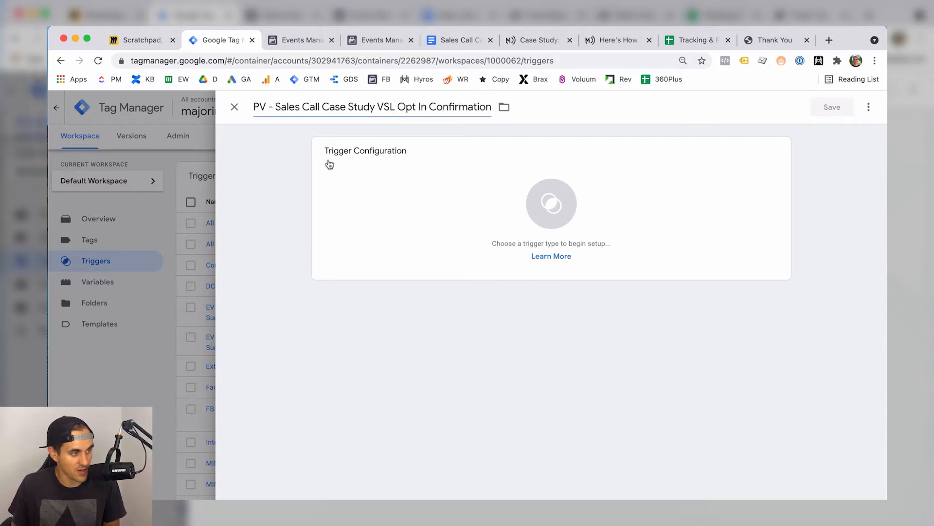
# Configure the trigger as Page View firing on Some Page Views, with Page URL as the condition variable
pyautogui.click(465, 235)
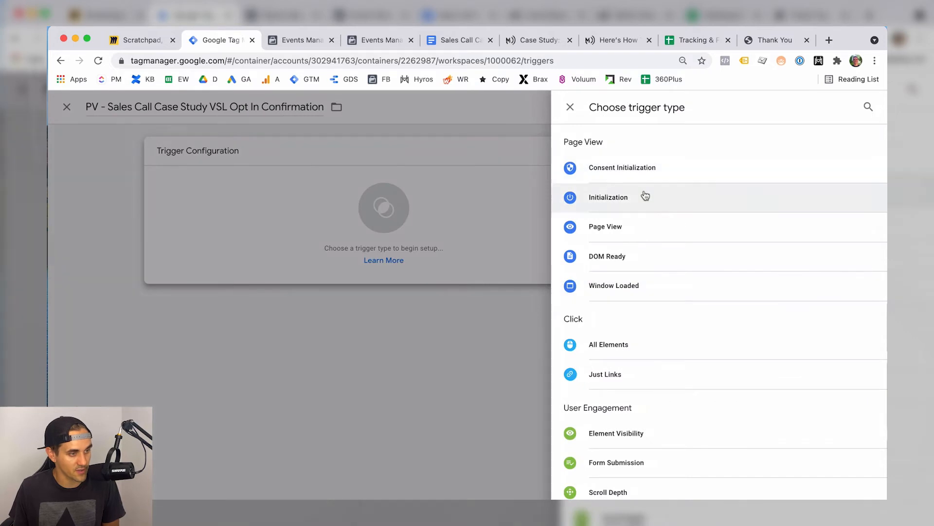
pyautogui.click(637, 225)
pyautogui.click(438, 255)
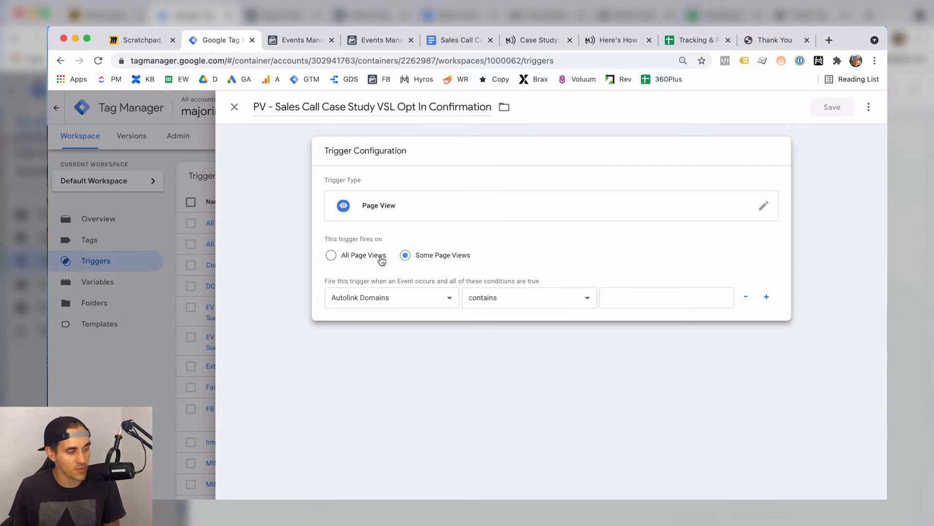
pyautogui.click(378, 296)
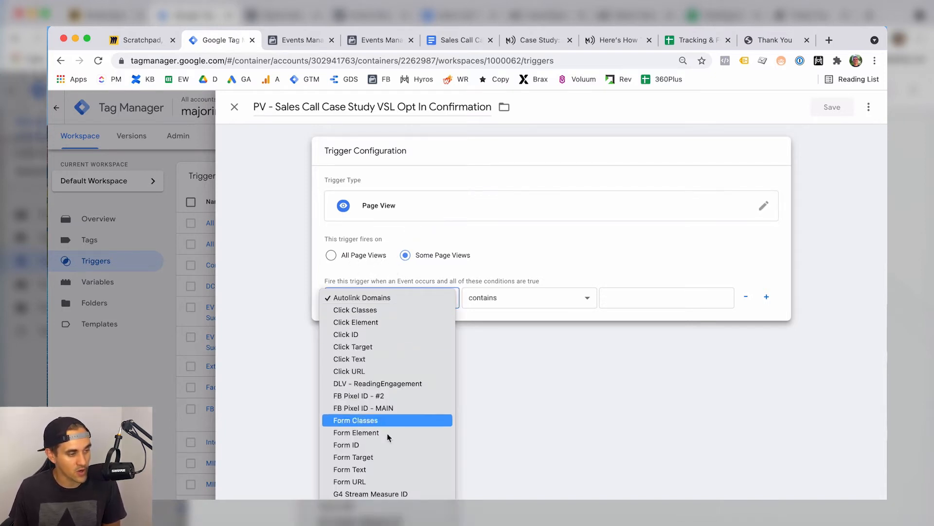
pyautogui.scroll(-5, 388, 443)
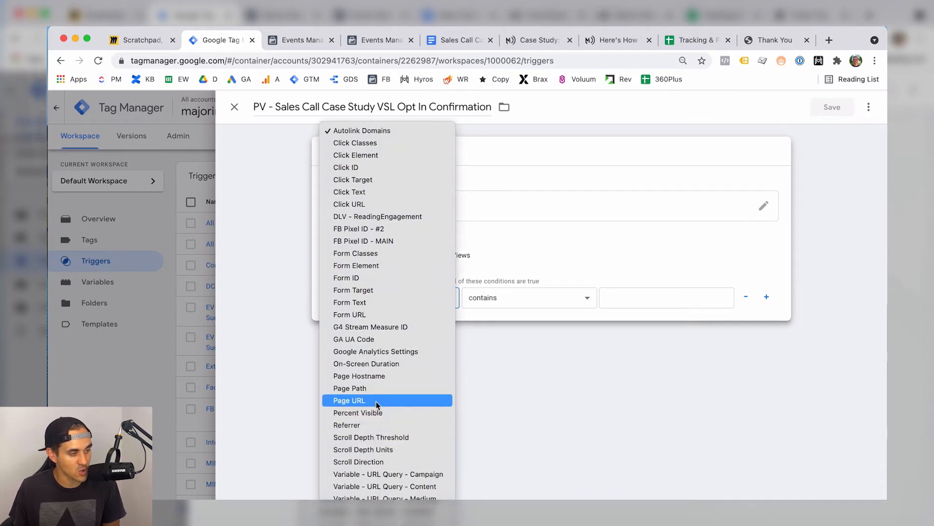
pyautogui.click(478, 328)
# Copy the video page's path from the planning document, set the condition to contains "sales-case-study-vsl", and save the trigger
pyautogui.click(455, 40)
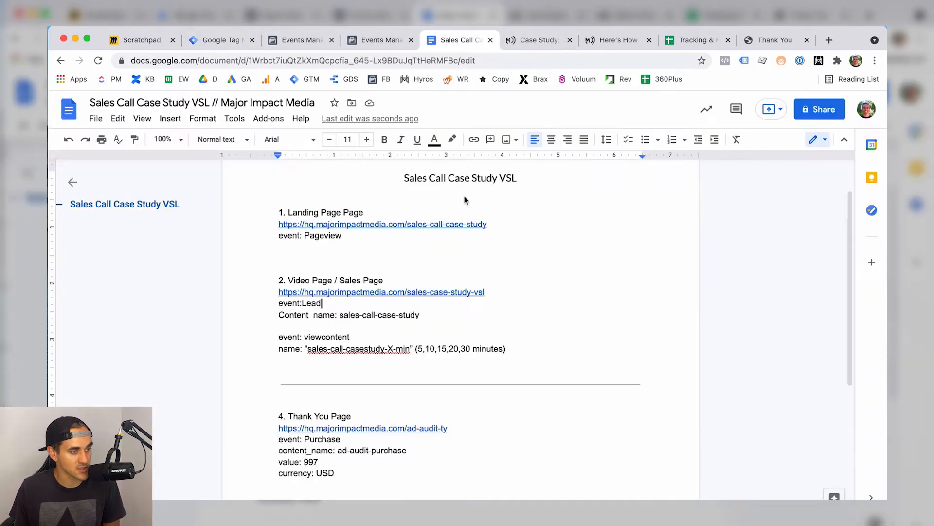
pyautogui.moveTo(485, 290); pyautogui.dragTo(414, 291)
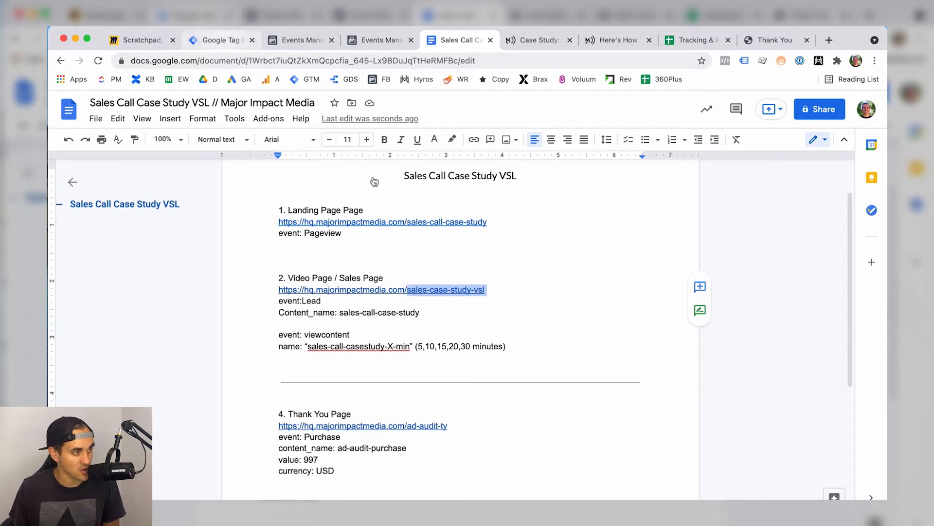
pyautogui.click(221, 40)
pyautogui.click(642, 304)
pyautogui.write('sales-case-study-vsl')
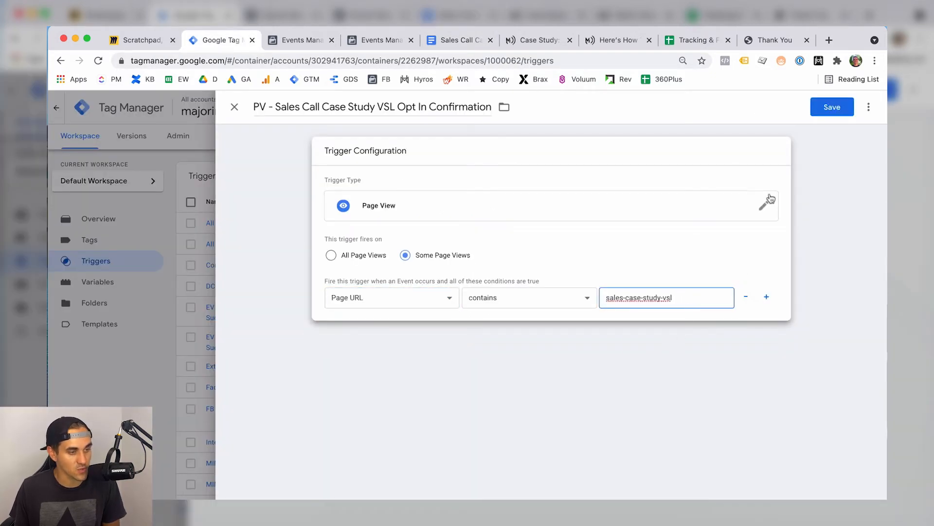
pyautogui.click(831, 109)
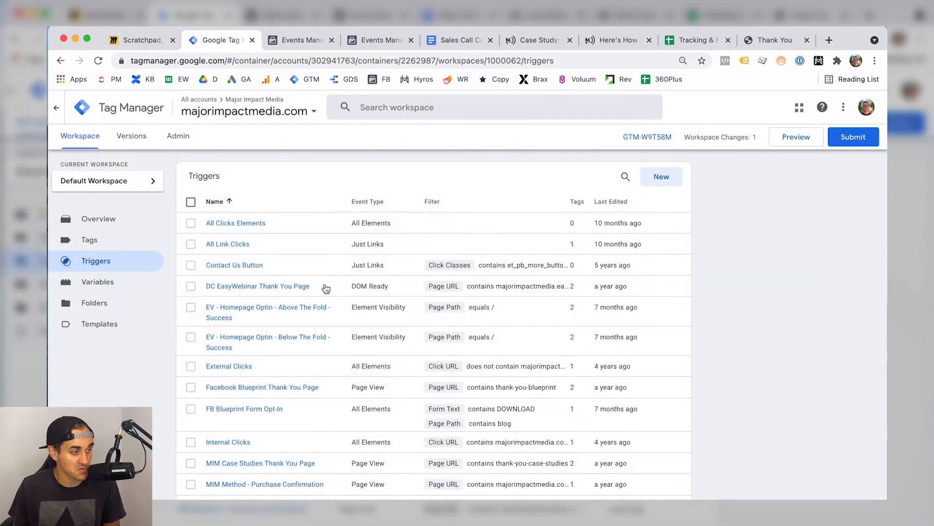
# Create a new tag named "FB Pixel - Lead - Sales Call Case Study Op In Confirmation"
pyautogui.click(107, 244)
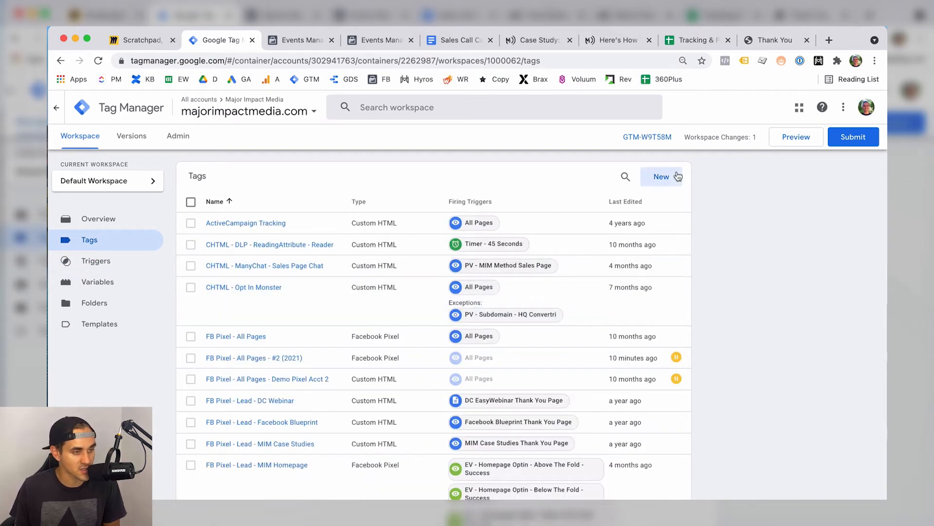
pyautogui.click(676, 178)
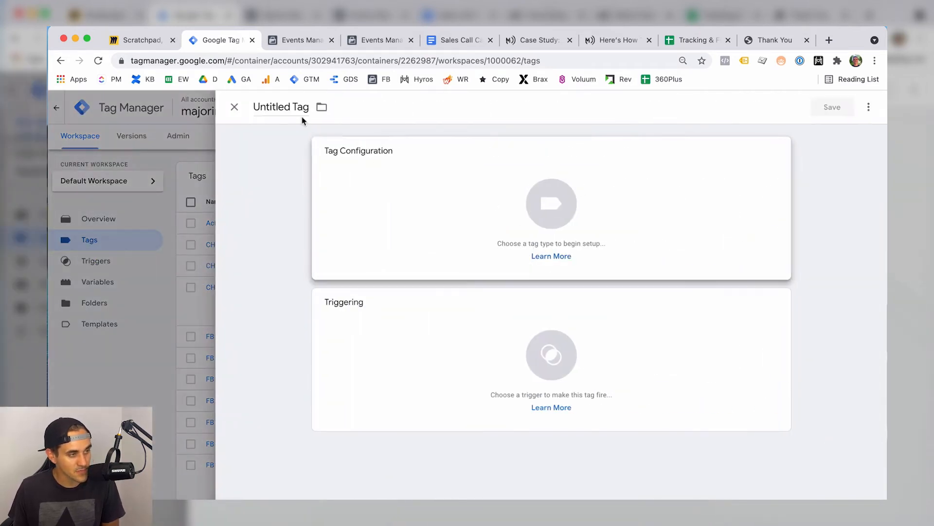
pyautogui.press('super+a')
pyautogui.write('F')
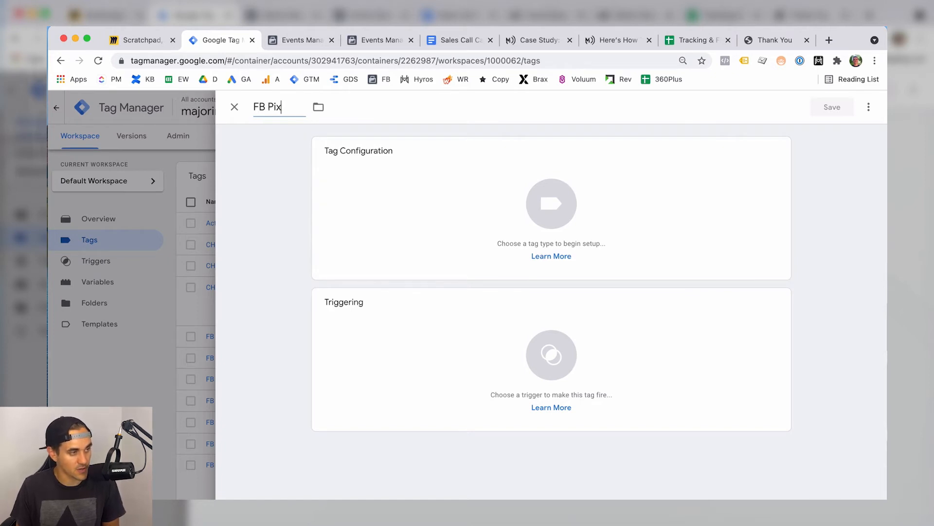
pyautogui.write('B Pixel - Lea')
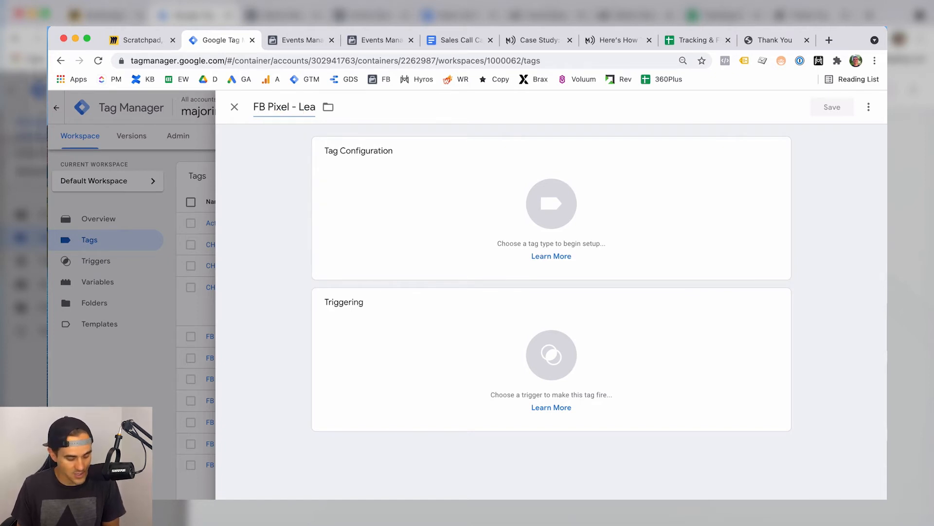
pyautogui.write('d - Sales Call')
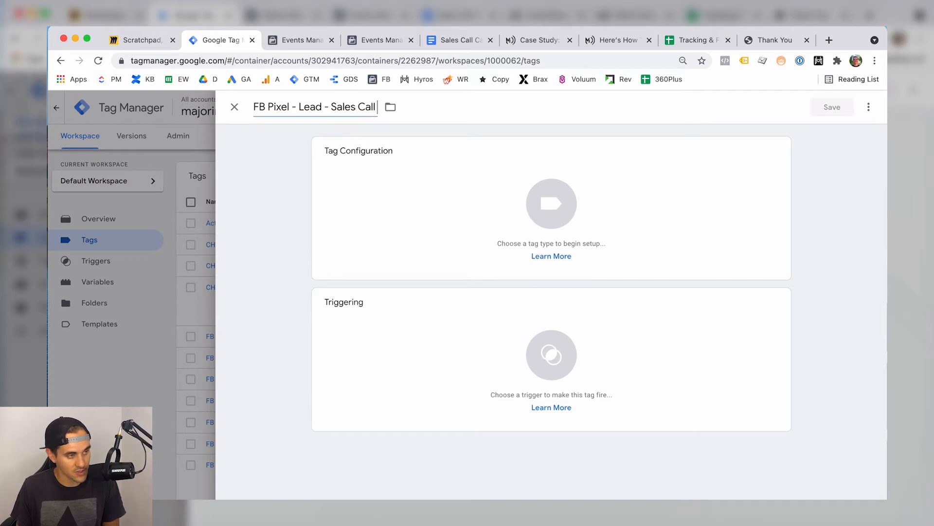
pyautogui.write(' Case Study')
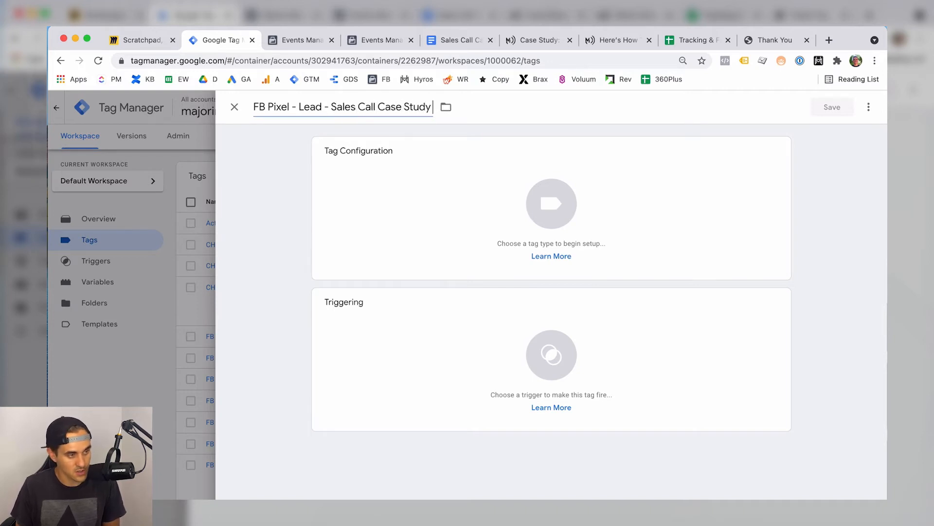
pyautogui.write(' Op In Confirmation')
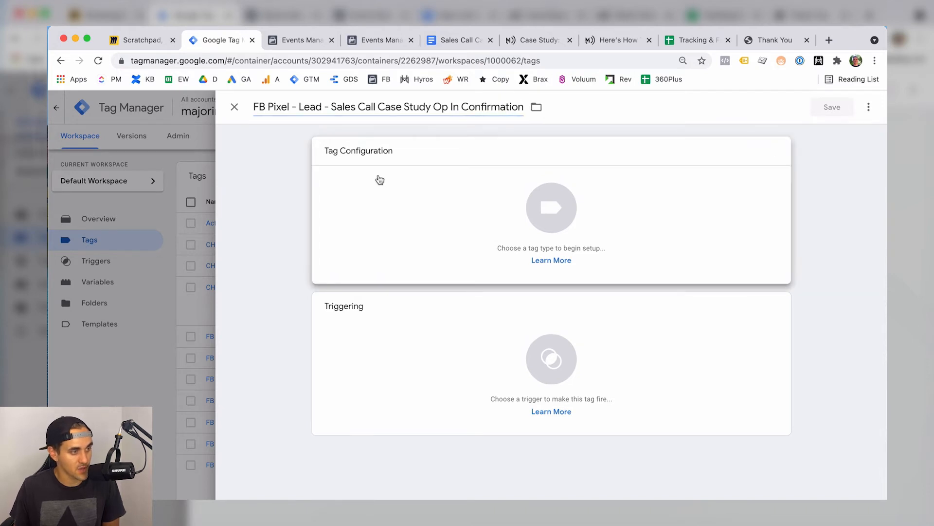
# Choose Facebook Pixel from the community gallery templates as the new tag's type
pyautogui.click(570, 242)
pyautogui.scroll(-3, 712, 296)
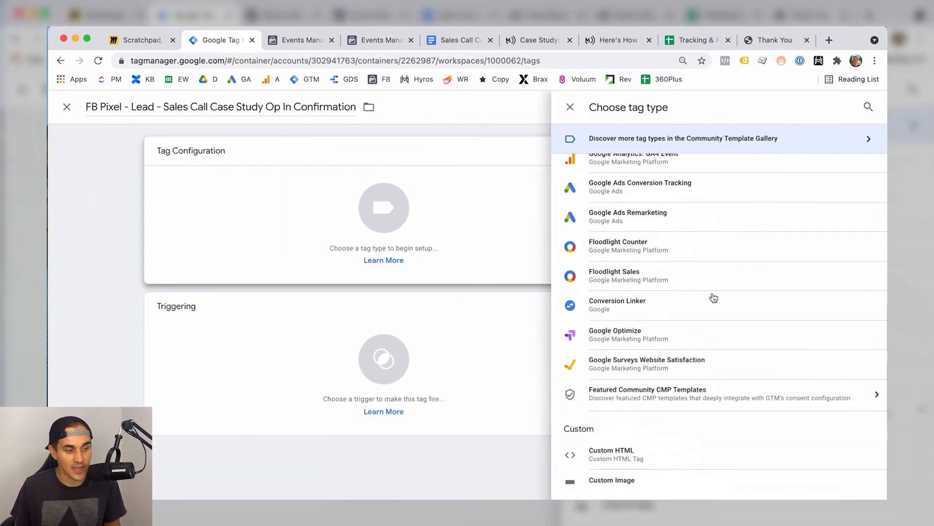
pyautogui.scroll(-2, 713, 295)
pyautogui.scroll(-1, 674, 401)
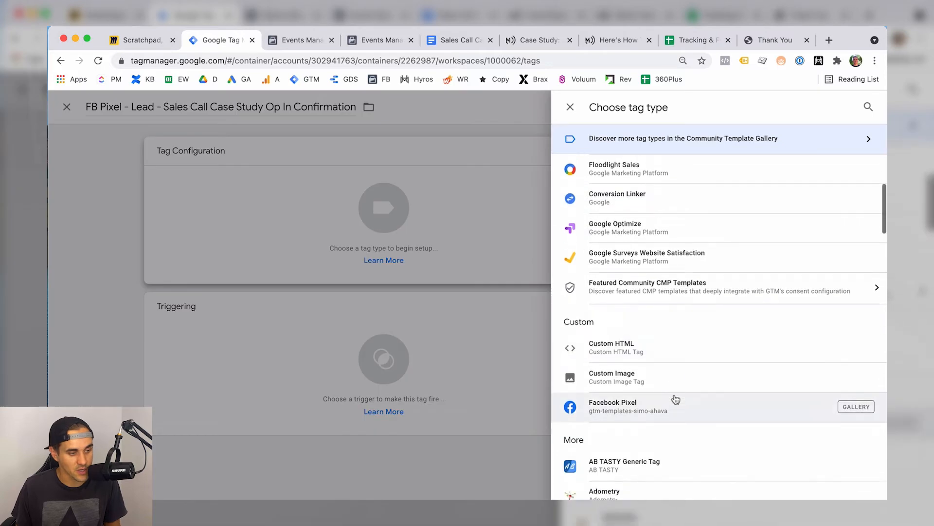
pyautogui.scroll(-1, 615, 405)
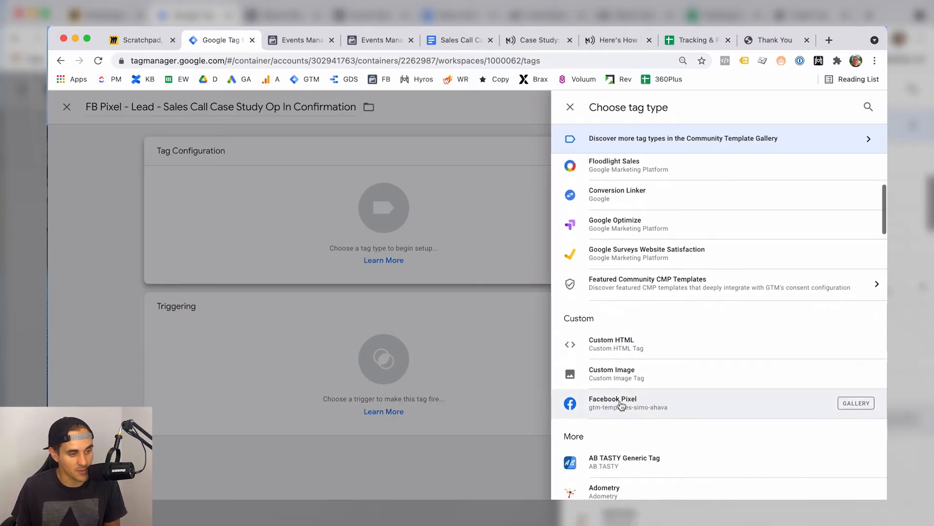
pyautogui.click(614, 410)
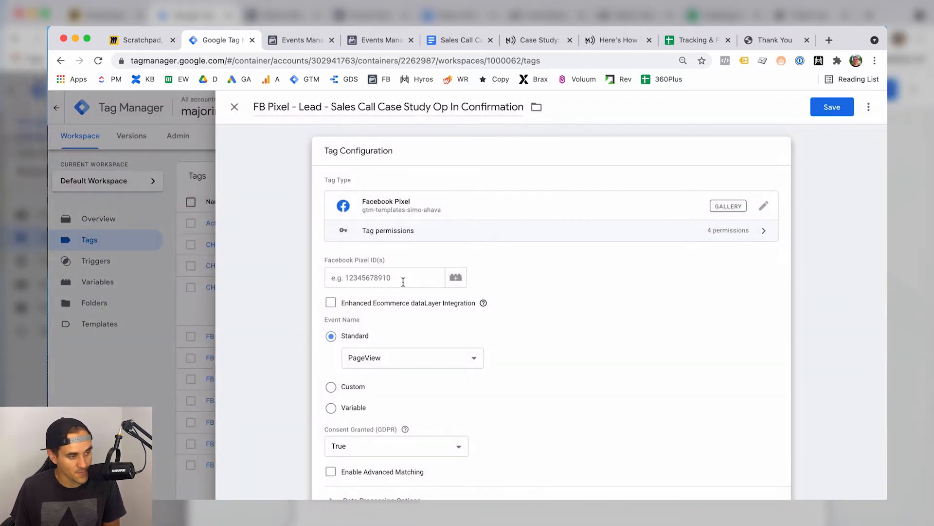
# Set the tag's Facebook Pixel ID to the variable {{FB Pixel ID - MAIN}} and its standard event to Lead
pyautogui.click(403, 282)
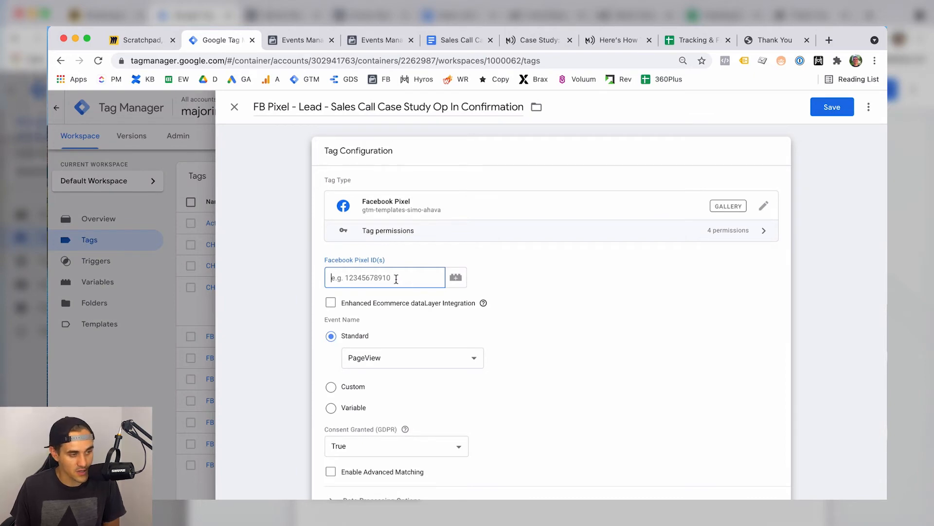
pyautogui.click(299, 40)
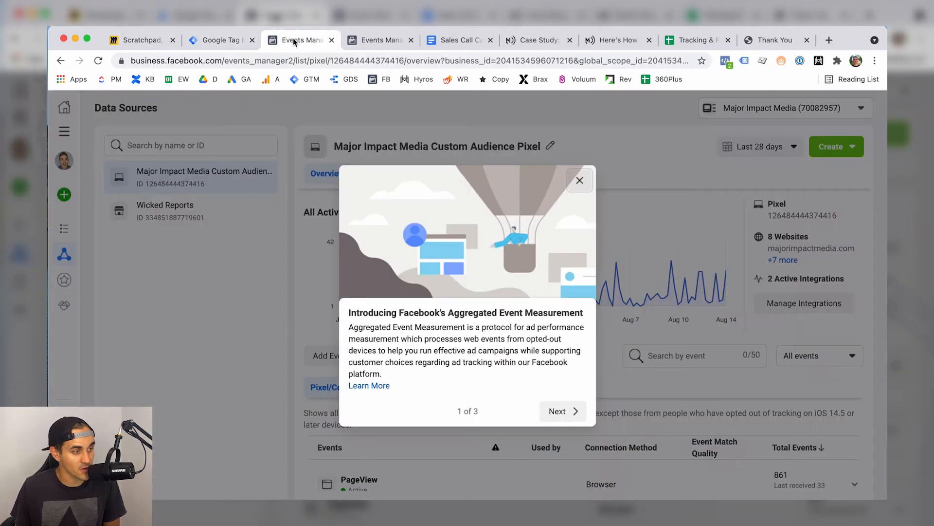
pyautogui.click(580, 180)
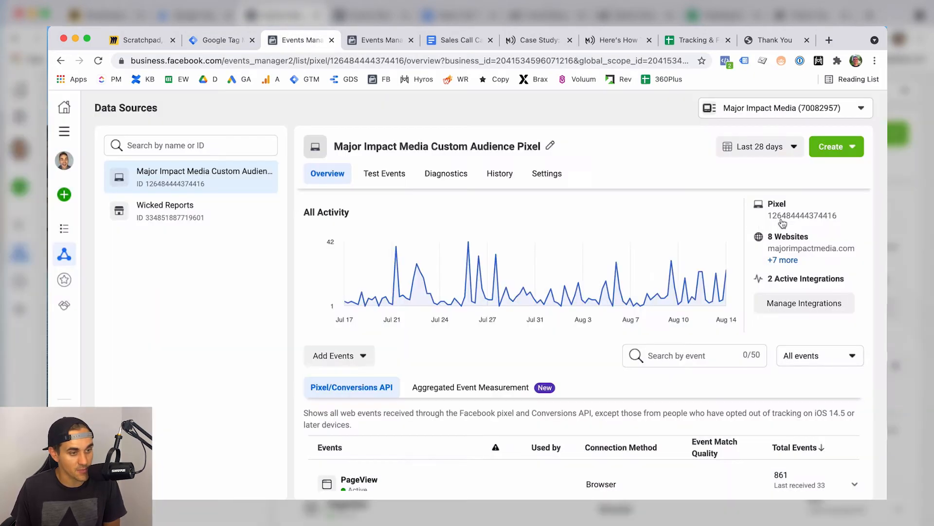
pyautogui.click(222, 40)
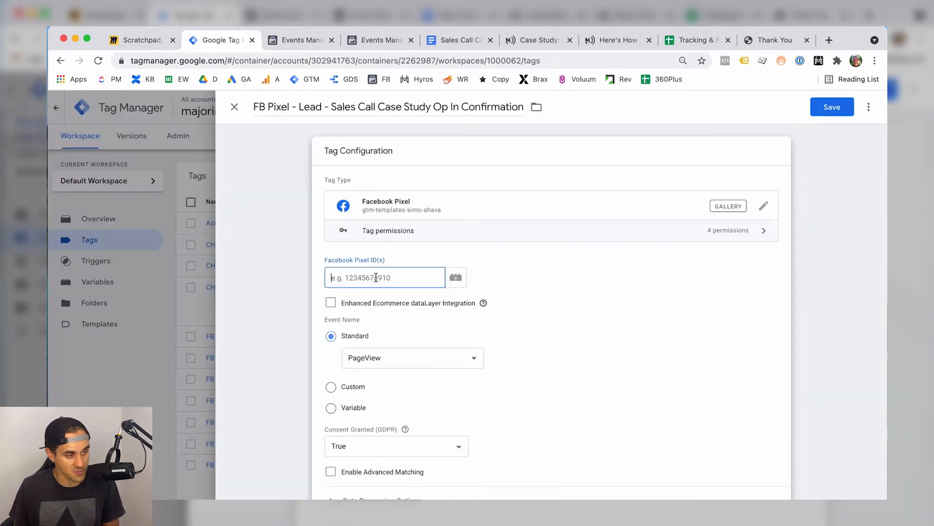
pyautogui.write('{{FB')
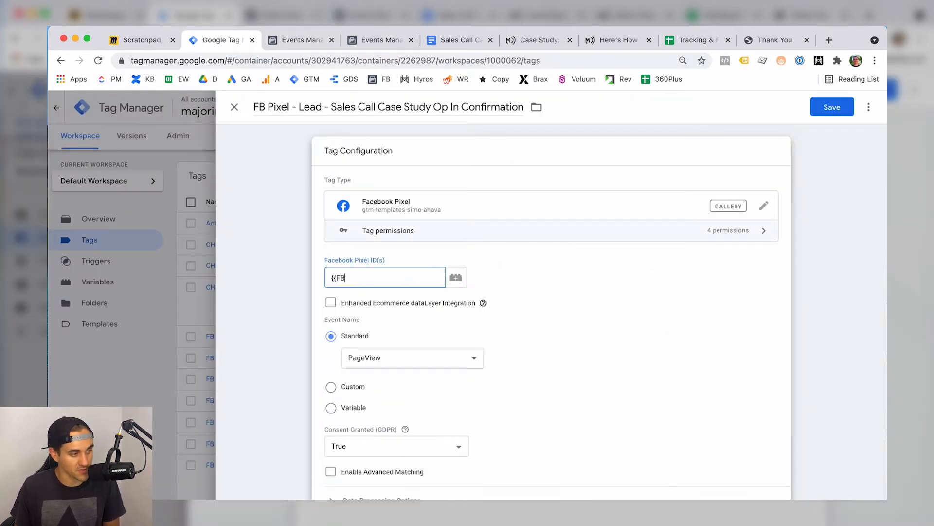
pyautogui.press('BackSpace')
pyautogui.press('BackSpace')
pyautogui.write('FB')
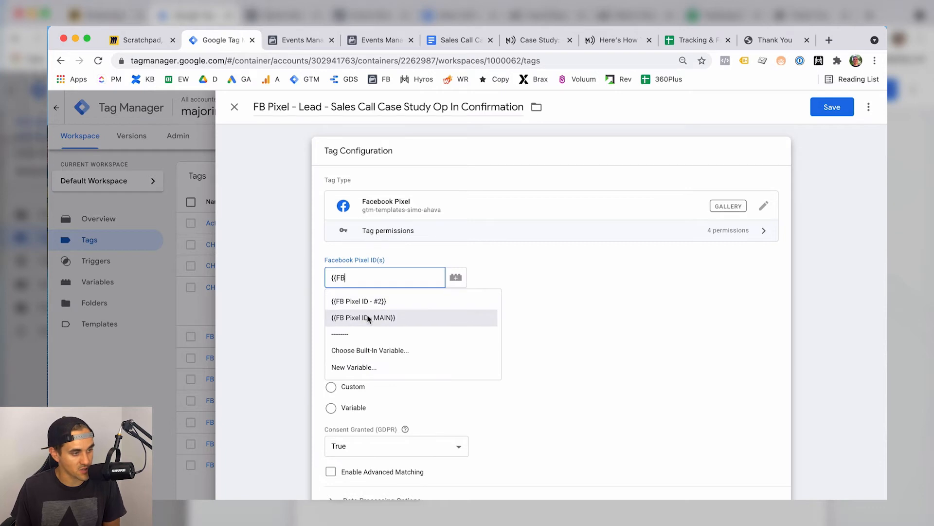
pyautogui.click(368, 319)
pyautogui.click(422, 360)
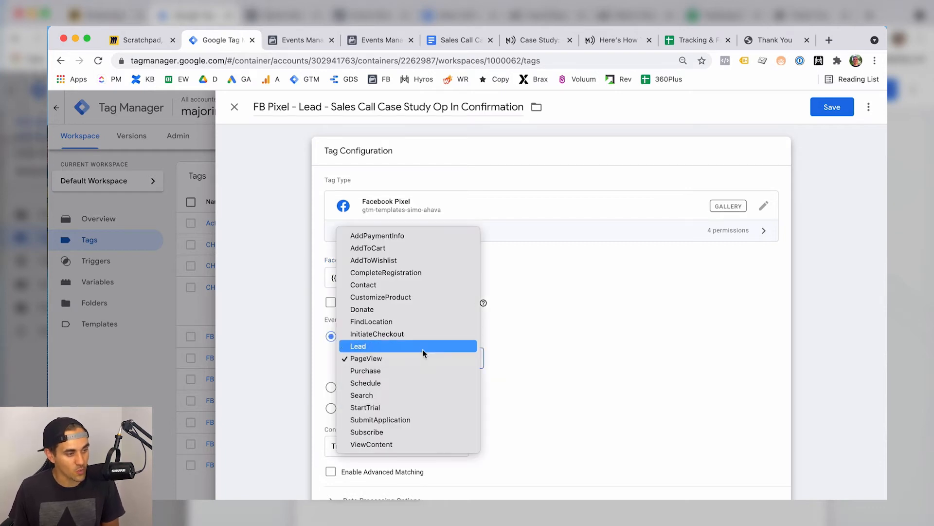
pyautogui.click(422, 349)
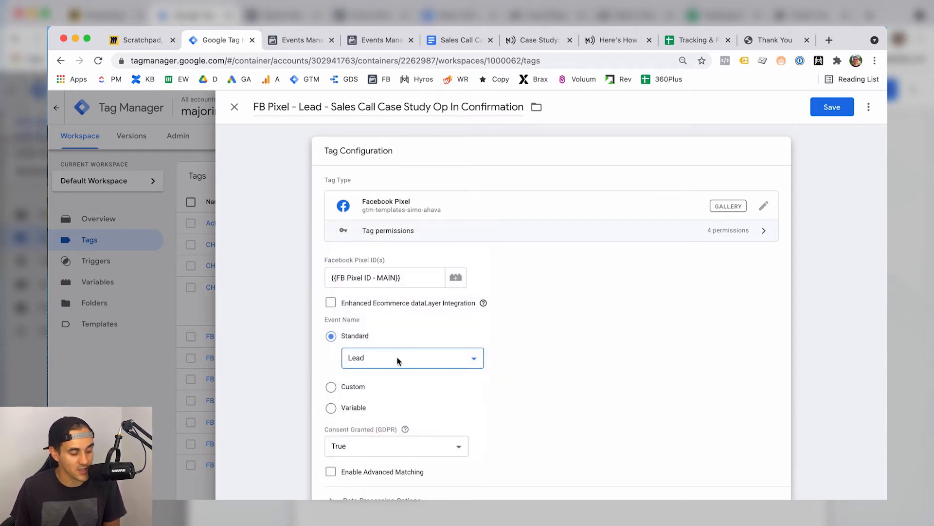
# Add an object property named "content_name" to the Lead tag
pyautogui.scroll(-2, 524, 308)
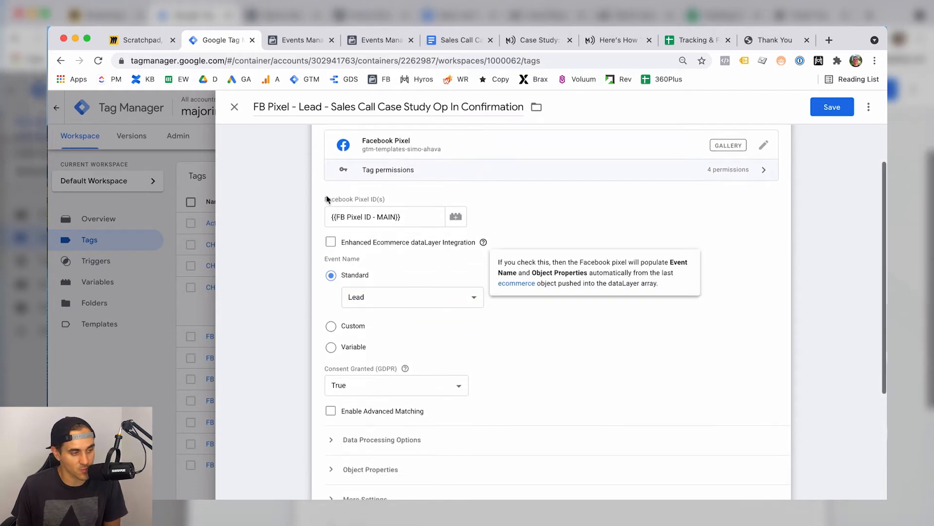
pyautogui.click(366, 439)
pyautogui.scroll(-5, 513, 370)
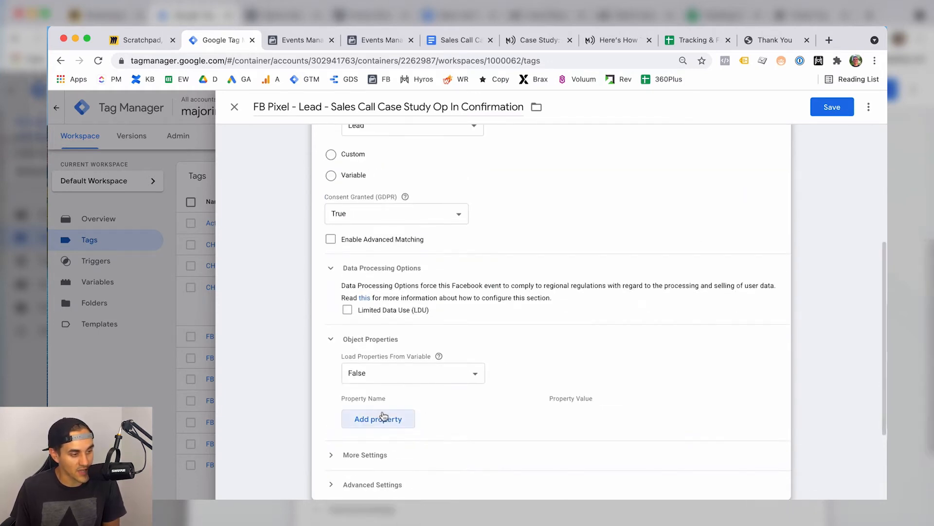
pyautogui.click(384, 417)
pyautogui.write('content_name')
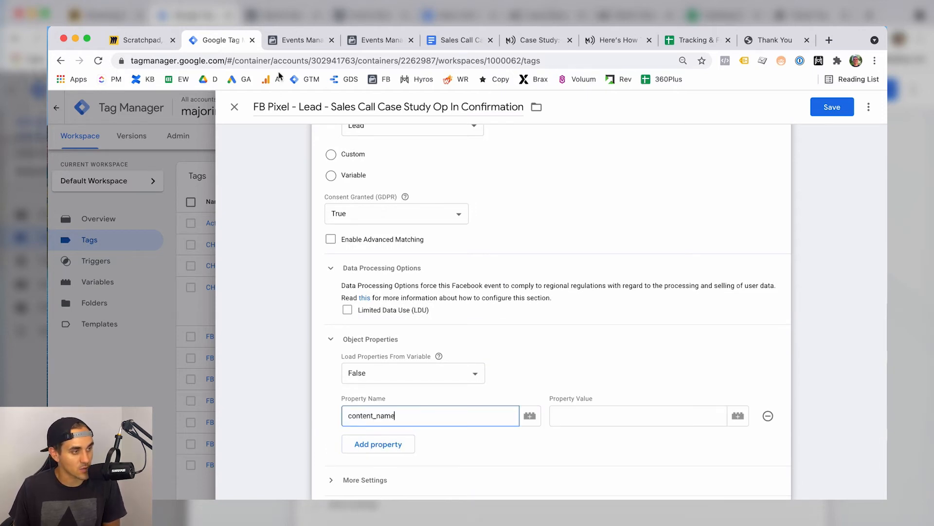
# Copy the Lead event's content name "sales-call-case-study" from the planning document and enter it as the content_name property's value
pyautogui.click(457, 40)
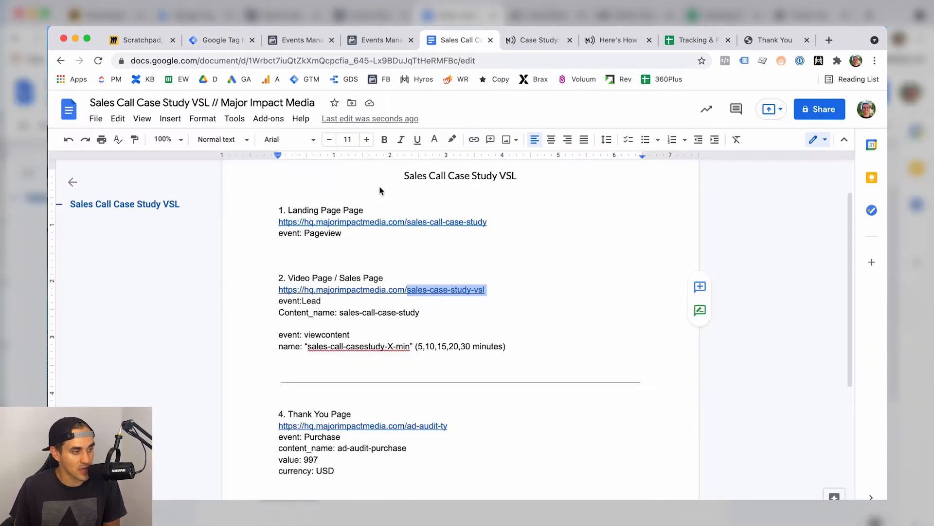
pyautogui.moveTo(444, 315); pyautogui.dragTo(345, 316)
pyautogui.press('super+z')
pyautogui.moveTo(434, 310); pyautogui.dragTo(339, 312)
pyautogui.press('super+c')
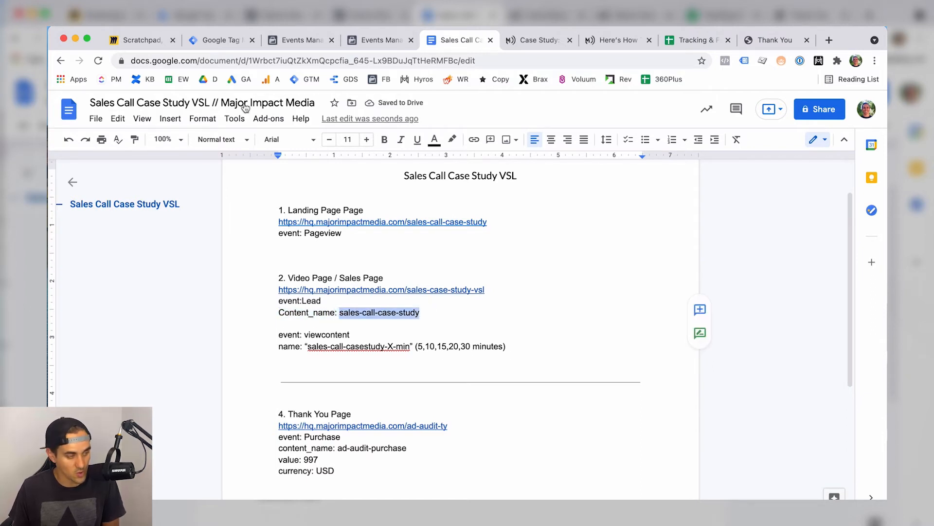
pyautogui.click(220, 39)
pyautogui.click(592, 408)
pyautogui.press('super+v')
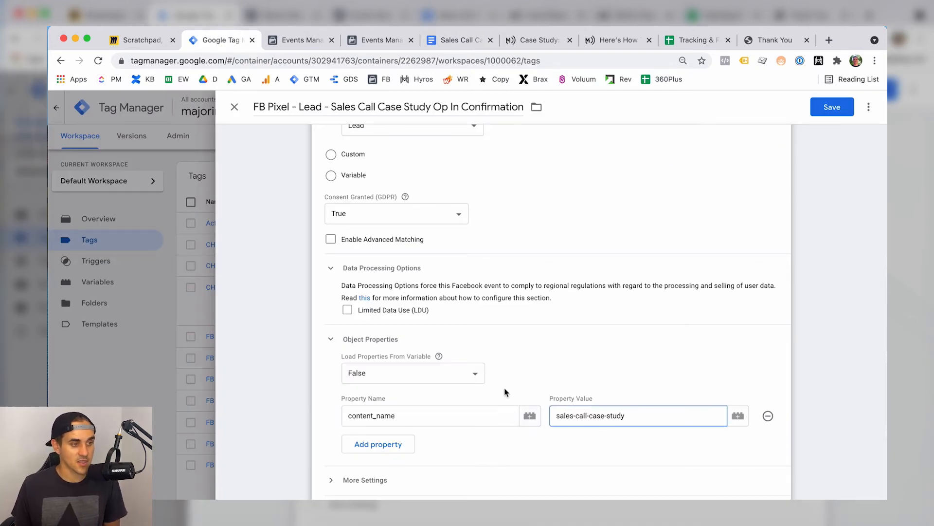
# Review the tag's Lead event settings and its content_name object property
pyautogui.click(470, 421)
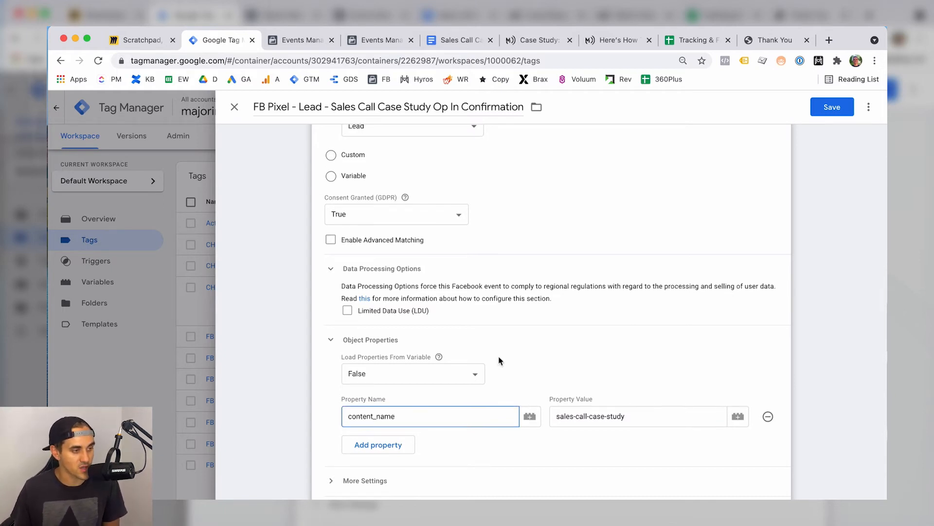
pyautogui.scroll(2, 496, 359)
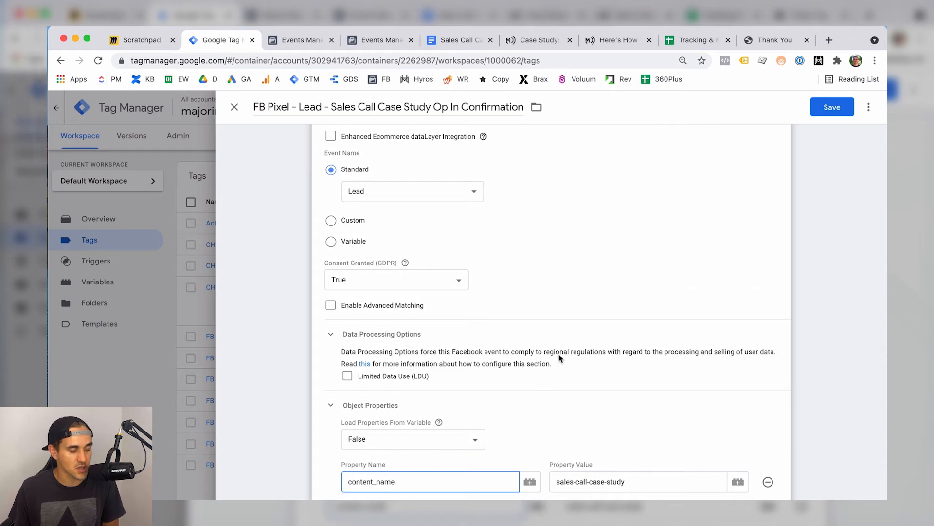
pyautogui.scroll(-2, 599, 334)
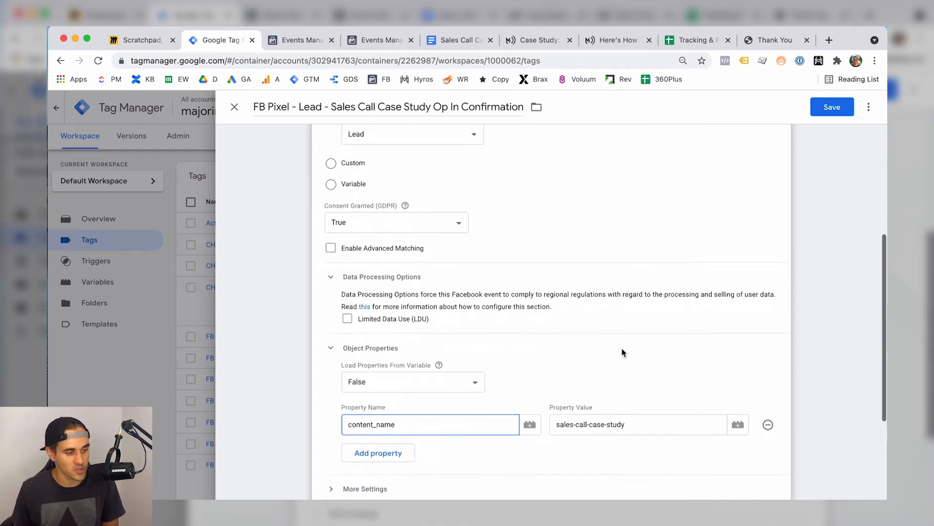
pyautogui.scroll(-1, 577, 373)
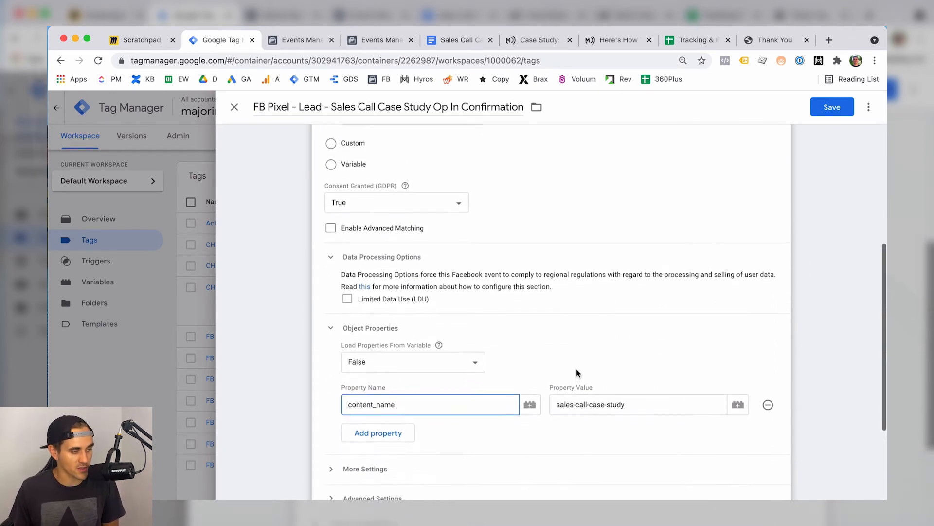
pyautogui.scroll(1, 577, 372)
pyautogui.scroll(-2, 579, 371)
pyautogui.scroll(2, 487, 423)
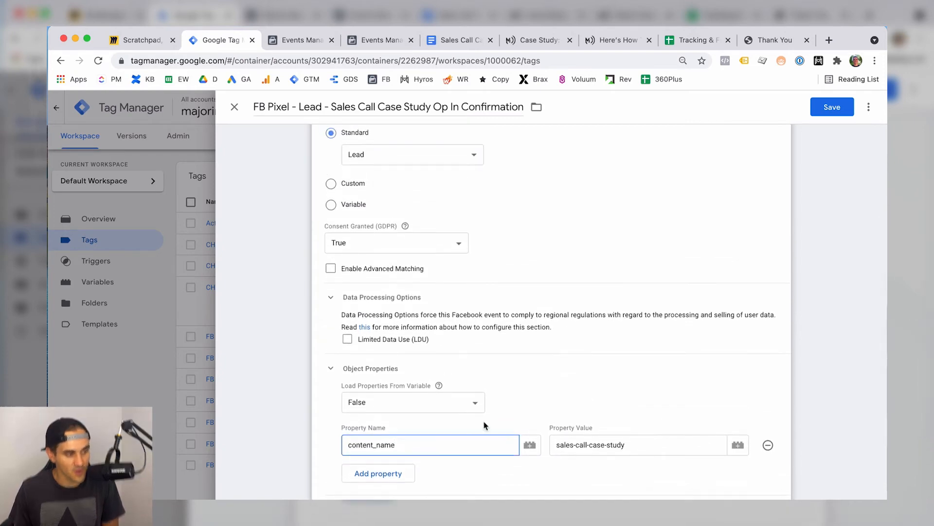
pyautogui.scroll(-1, 429, 435)
pyautogui.click(622, 419)
# Assign the "PV - Sales Call Case Study VSL Opt In Confirmation" trigger to the tag and save the tag
pyautogui.scroll(-5, 664, 419)
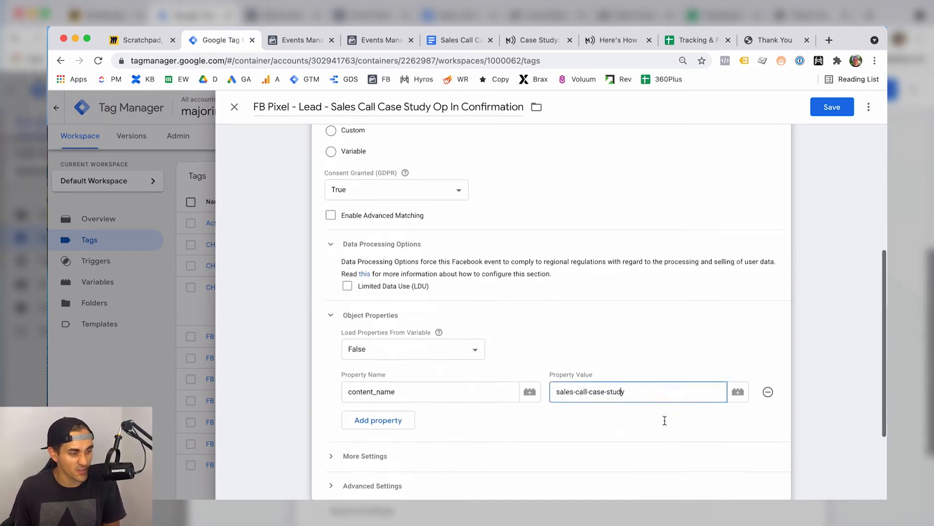
pyautogui.click(411, 457)
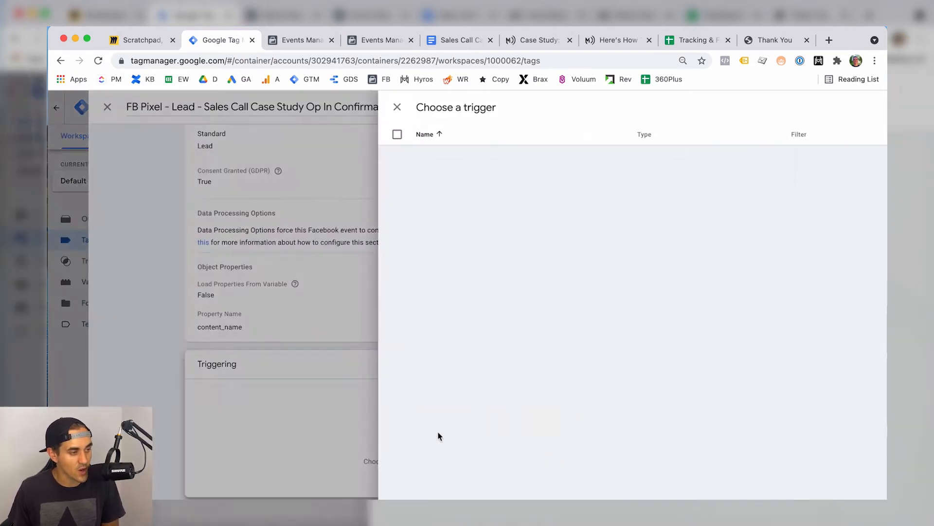
pyautogui.scroll(-6, 351, 347)
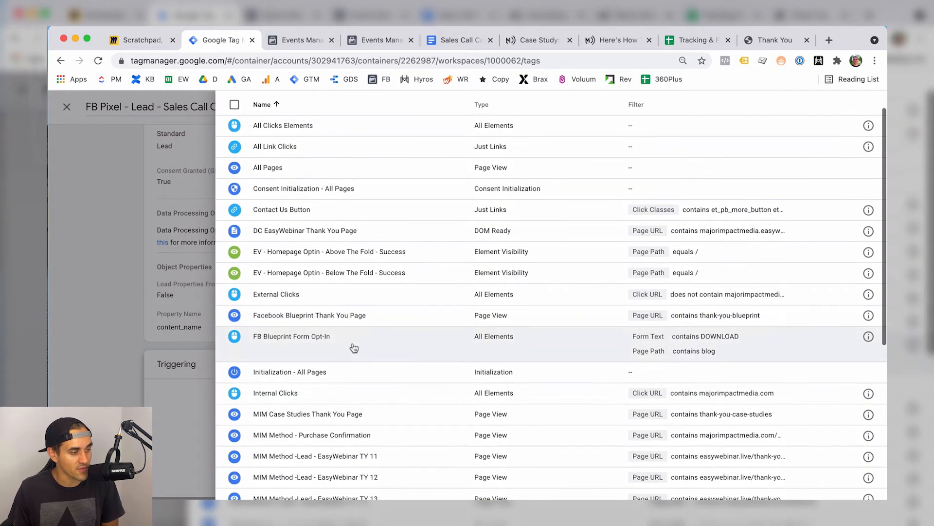
pyautogui.click(386, 369)
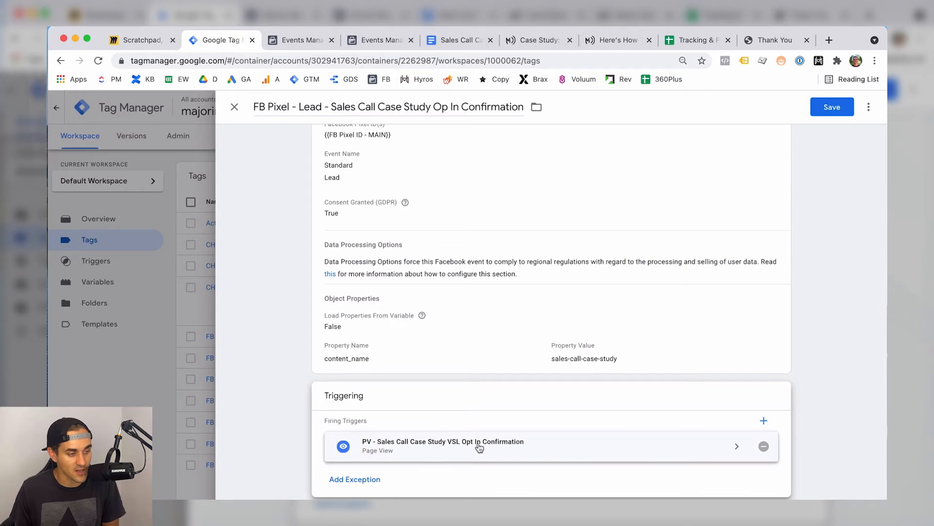
pyautogui.scroll(3, 535, 411)
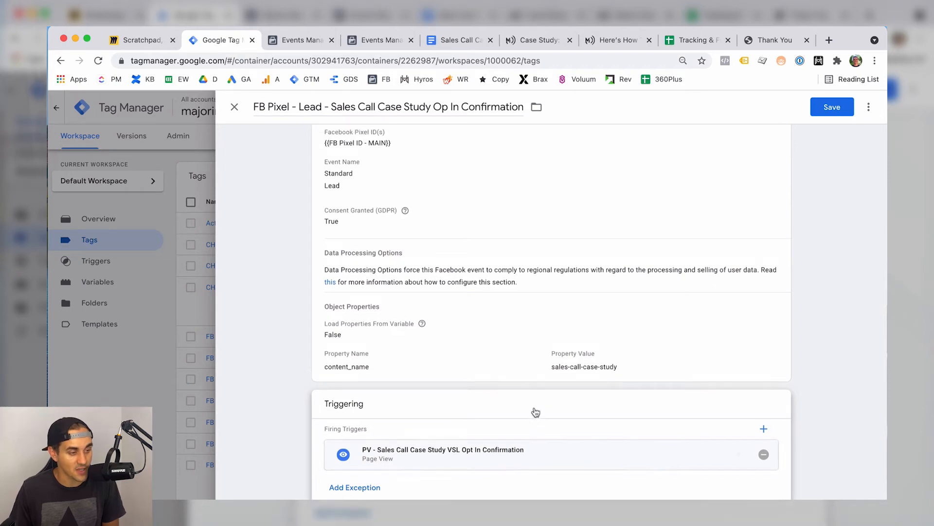
pyautogui.click(829, 107)
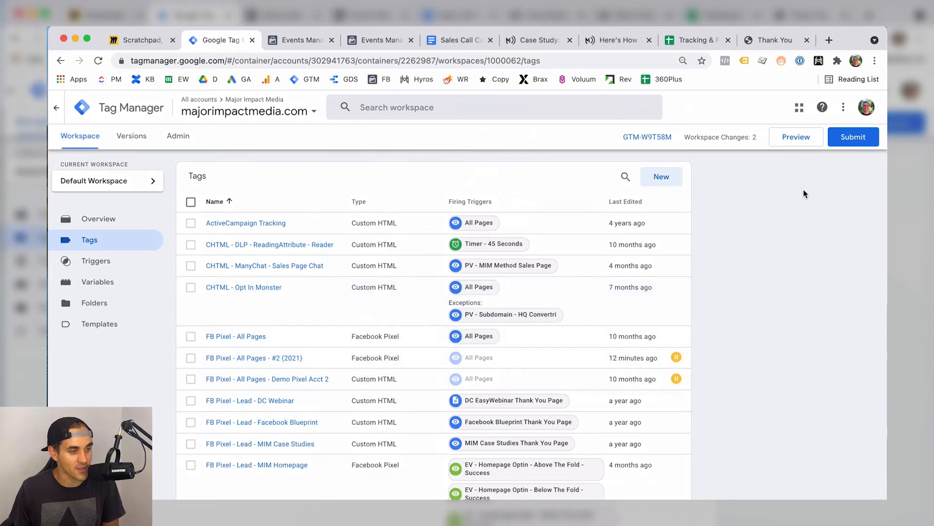
# Publish the workspace changes to Live as a new version named "FB Pixel Lead Tracking"
pyautogui.click(853, 137)
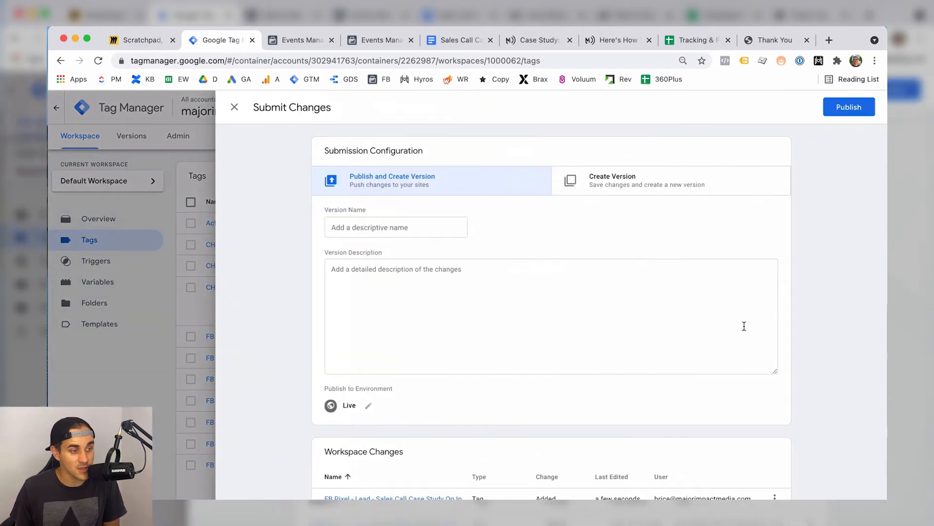
pyautogui.write('FB Pixel Lead Tracking')
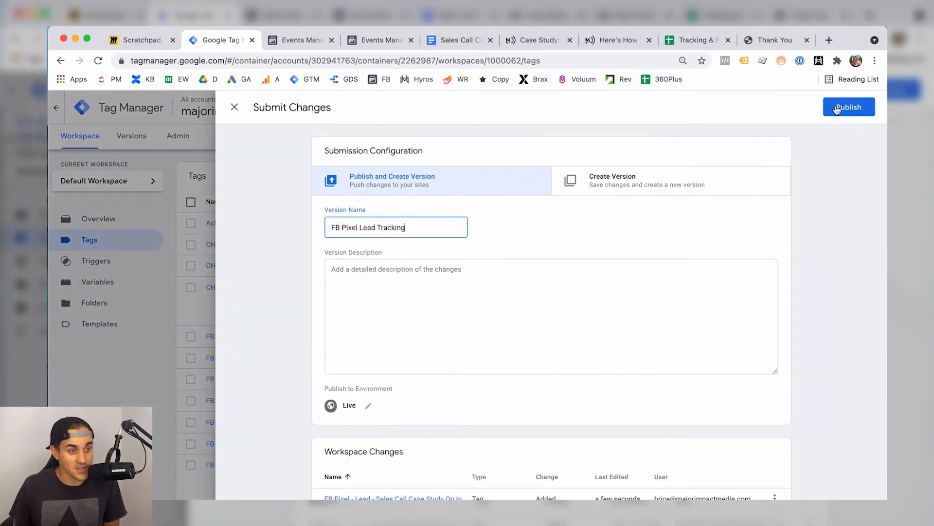
pyautogui.click(836, 108)
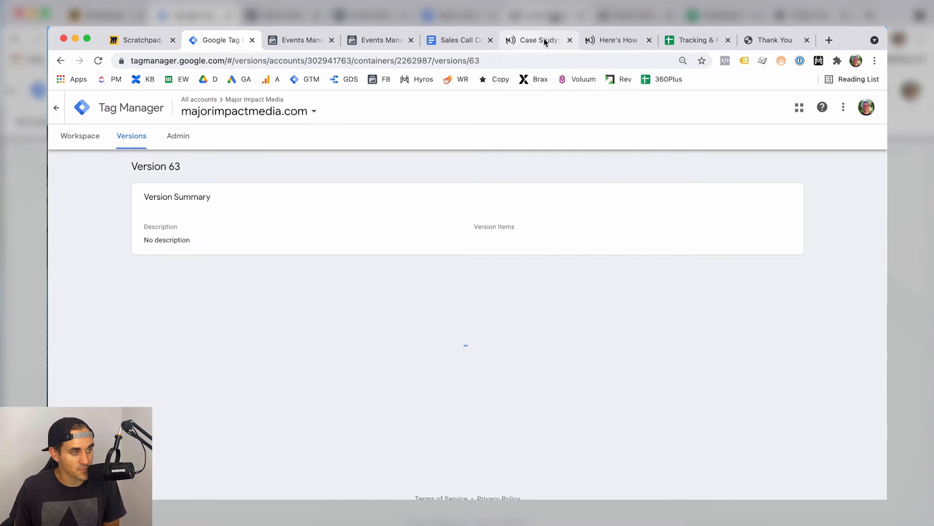
# Open the sales-case-study-vsl page, reload it, and check which pixel events fire in Facebook Pixel Helper
pyautogui.click(527, 43)
pyautogui.click(603, 39)
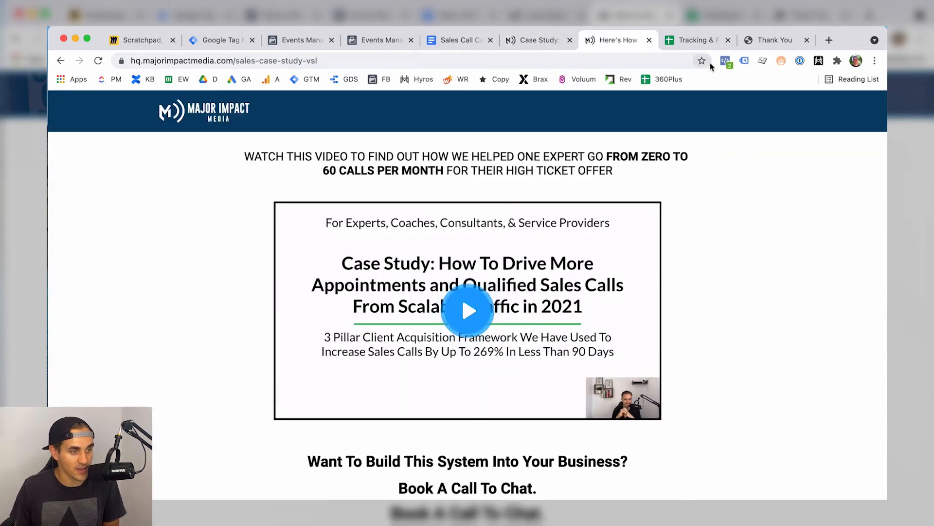
pyautogui.click(725, 61)
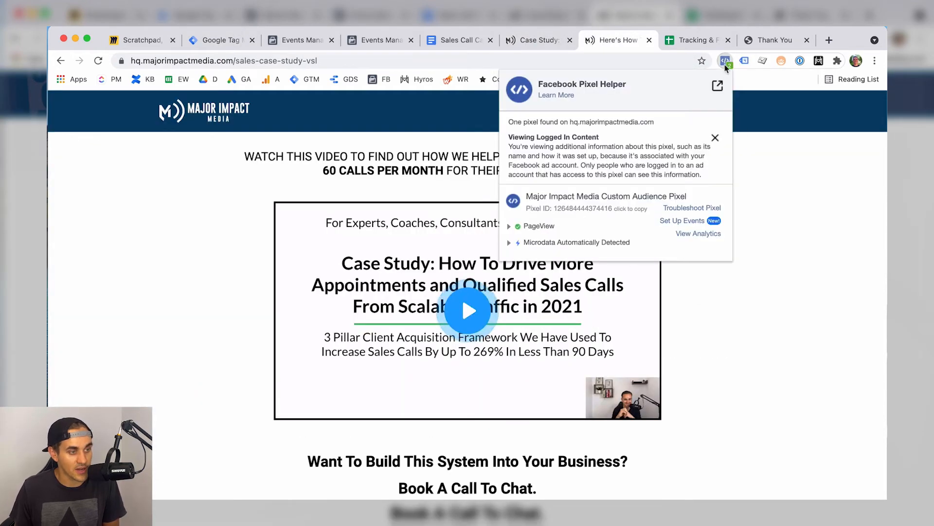
pyautogui.click(727, 63)
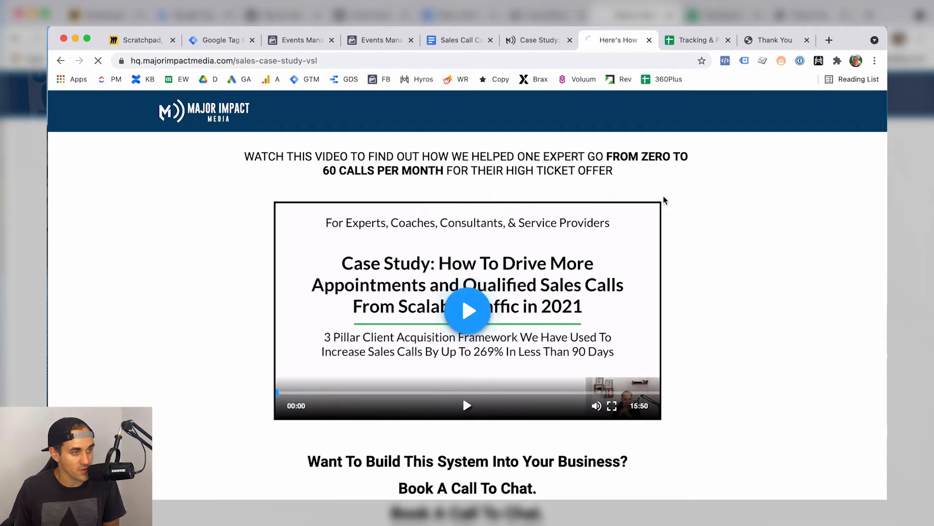
pyautogui.press('super+r')
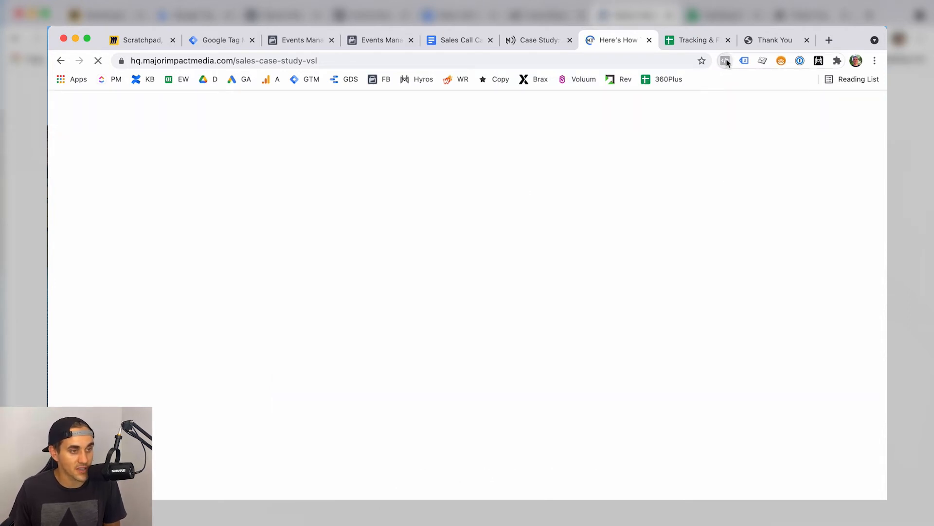
pyautogui.click(726, 61)
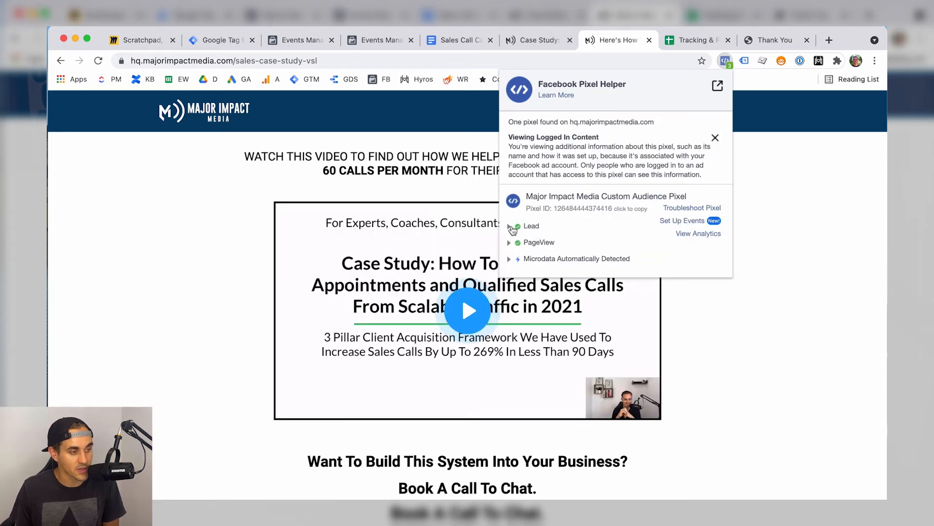
# Expand the Lead event in Facebook Pixel Helper and examine its content_name parameter
pyautogui.click(511, 227)
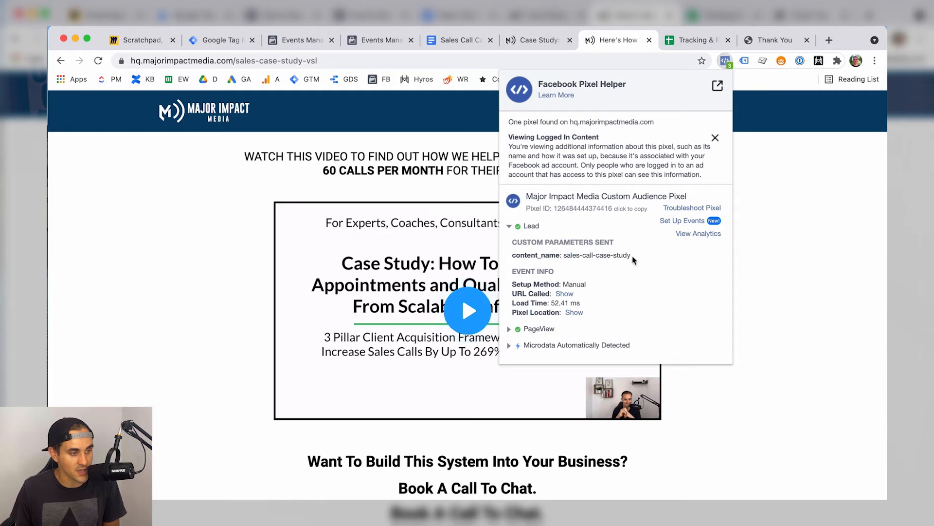
pyautogui.moveTo(620, 256); pyautogui.dragTo(545, 257)
pyautogui.click(546, 257)
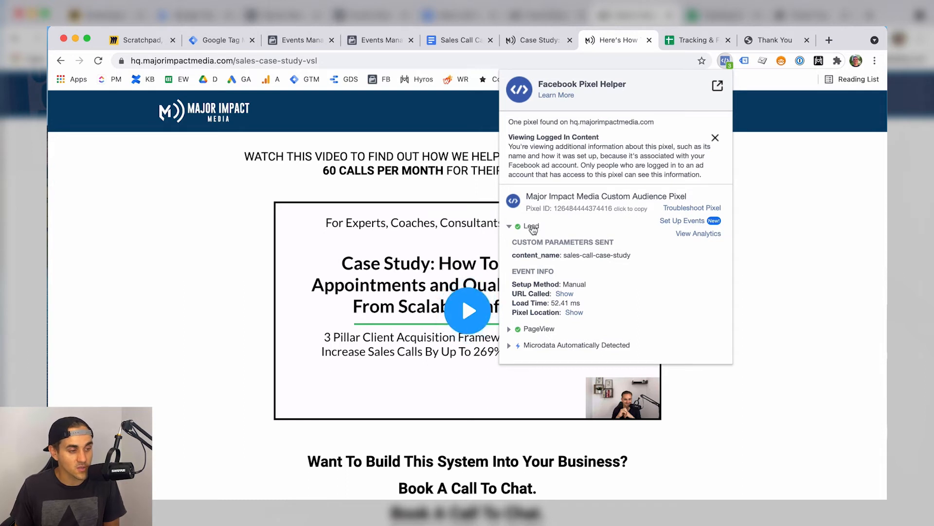
pyautogui.moveTo(562, 255); pyautogui.dragTo(633, 256)
pyautogui.click(647, 260)
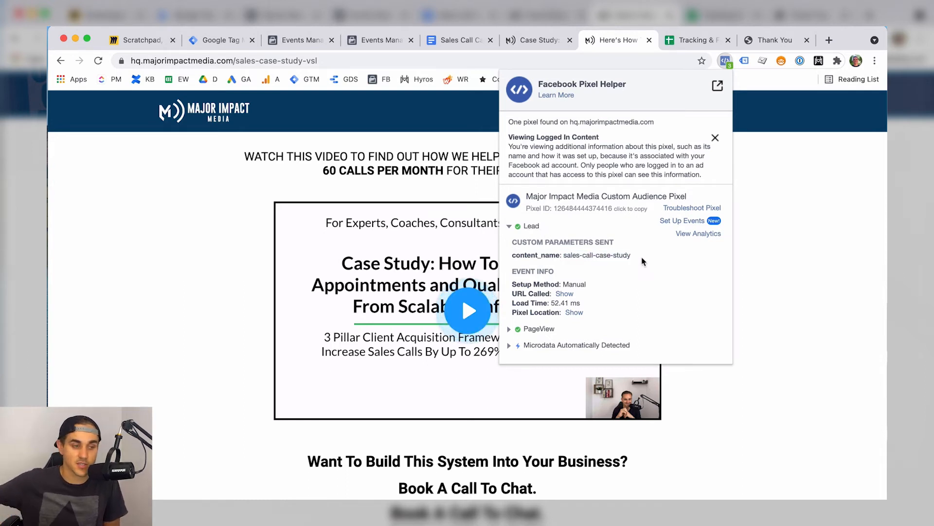
pyautogui.click(179, 244)
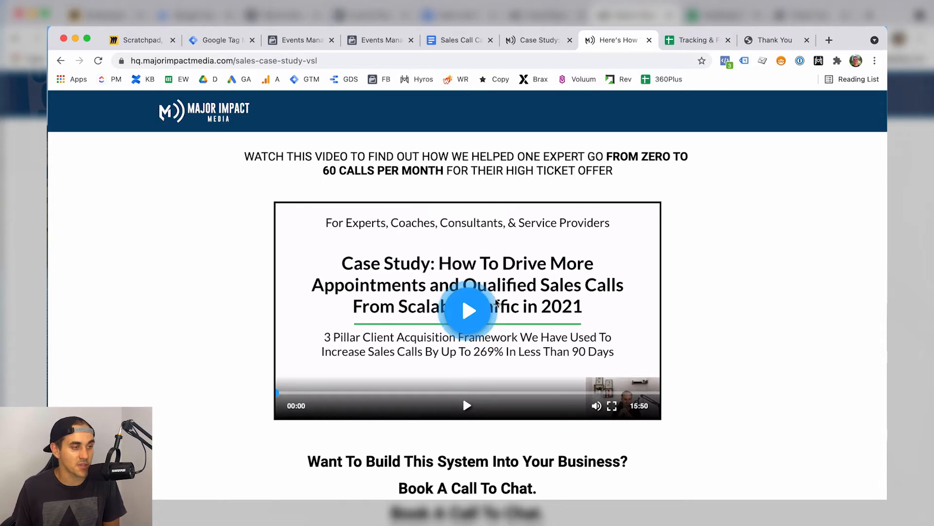
pyautogui.click(353, 61)
pyautogui.press('Return')
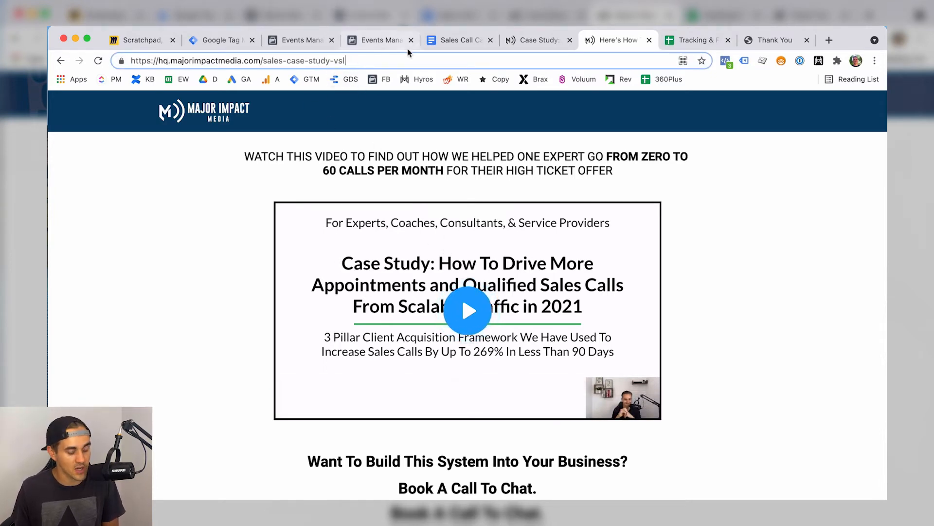
pyautogui.write('-2')
pyautogui.press('BackSpace')
pyautogui.press('BackSpace')
pyautogui.press('BackSpace')
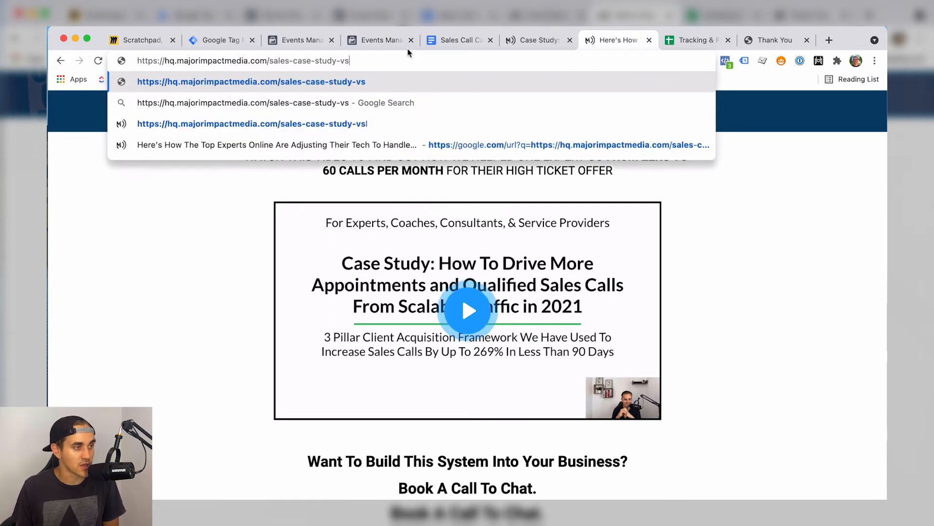
pyautogui.write('l-2')
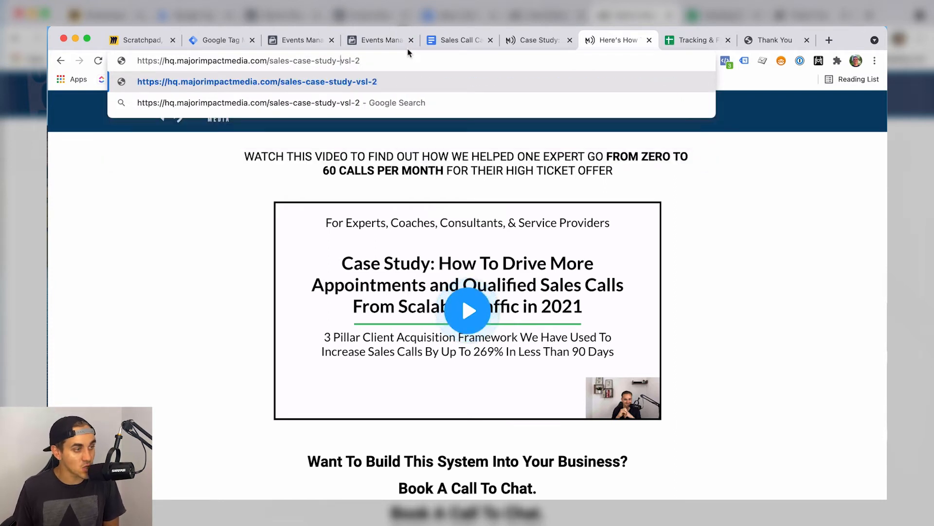
pyautogui.press('BackSpace')
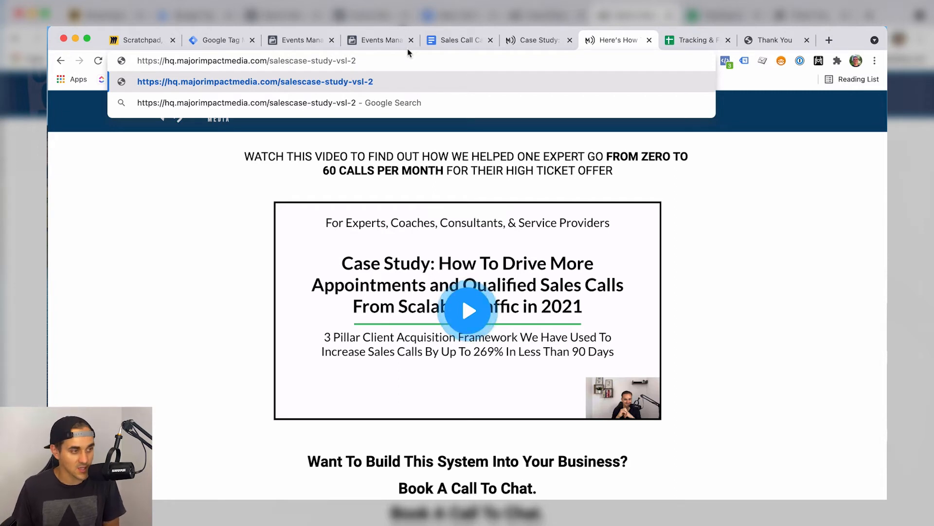
pyautogui.write('-')
pyautogui.press('End')
pyautogui.press('BackSpace')
pyautogui.press('BackSpace')
pyautogui.press('BackSpace')
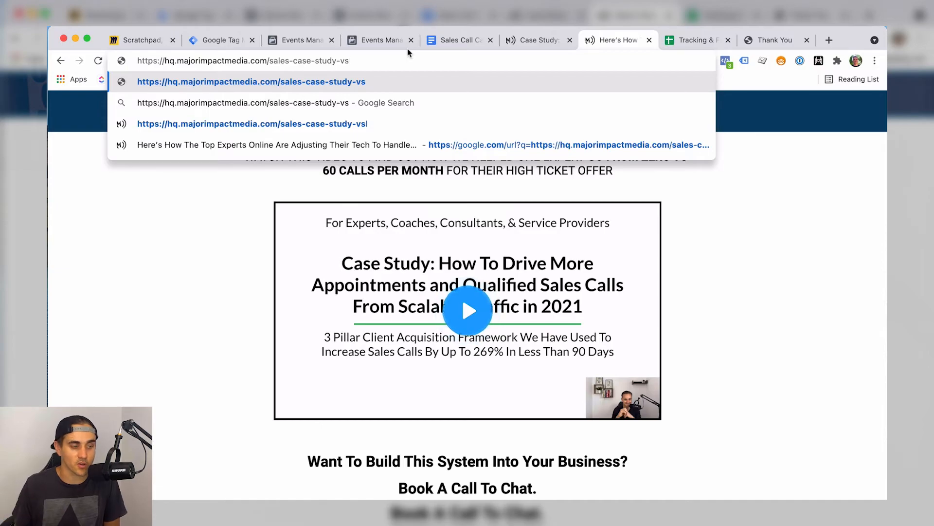
pyautogui.click(226, 351)
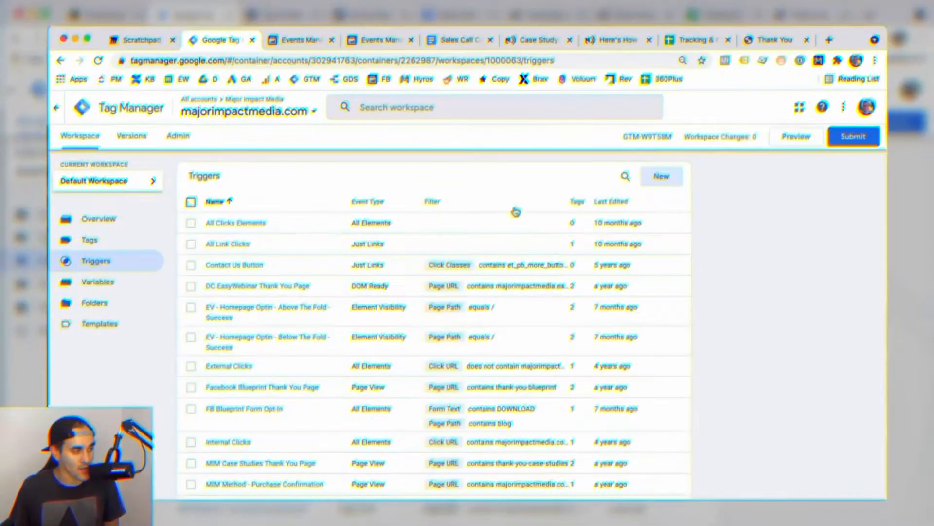
# Create a Page View trigger named "PV - Ad Account Audit Purchase Thank You Page" in Google Tag Manager
pyautogui.click(663, 176)
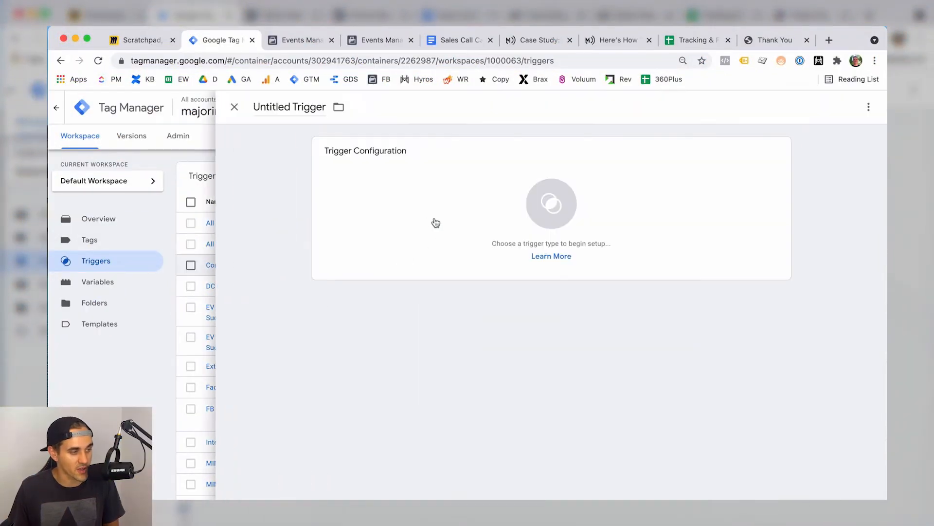
pyautogui.click(315, 109)
pyautogui.write('PV - Ad Account Audit Thank')
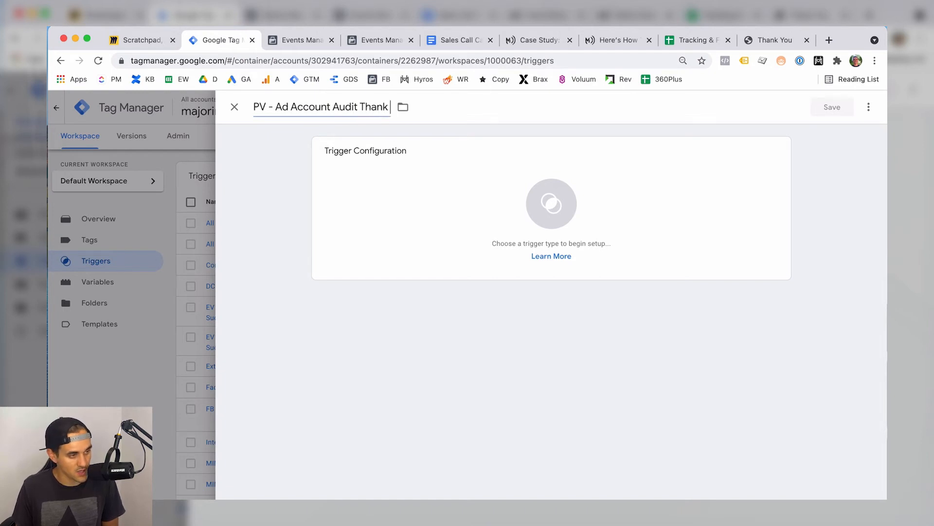
pyautogui.write('You Page')
pyautogui.click(392, 202)
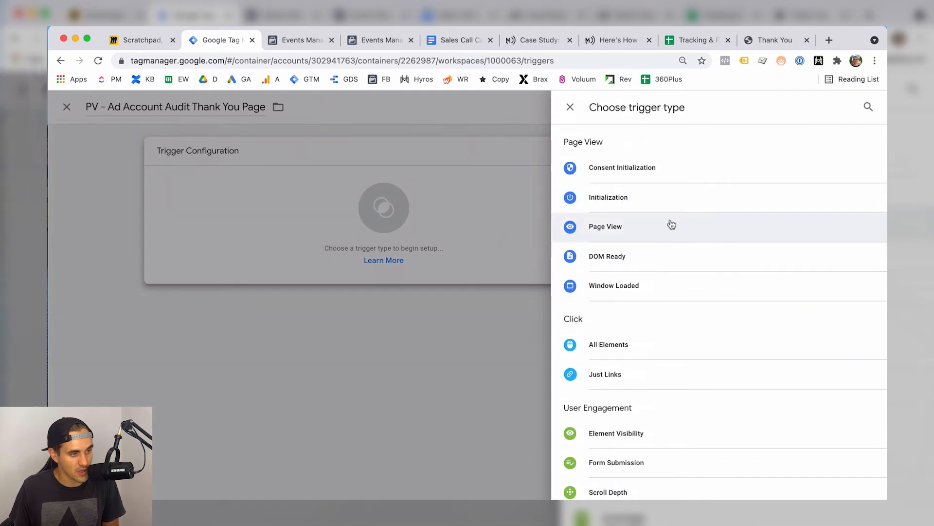
pyautogui.click(668, 227)
pyautogui.click(361, 106)
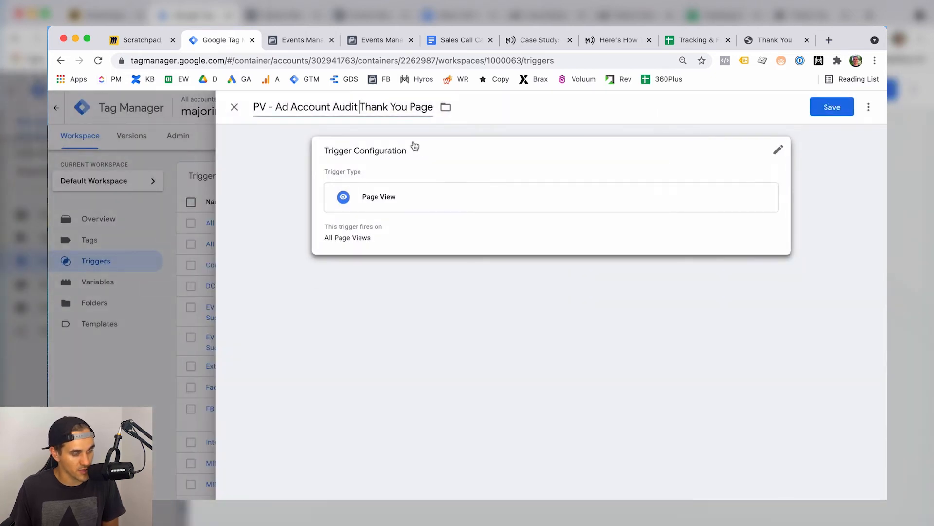
pyautogui.write('Purchase')
# Make the trigger fire on Some Page Views with a condition based on Page URL
pyautogui.click(598, 163)
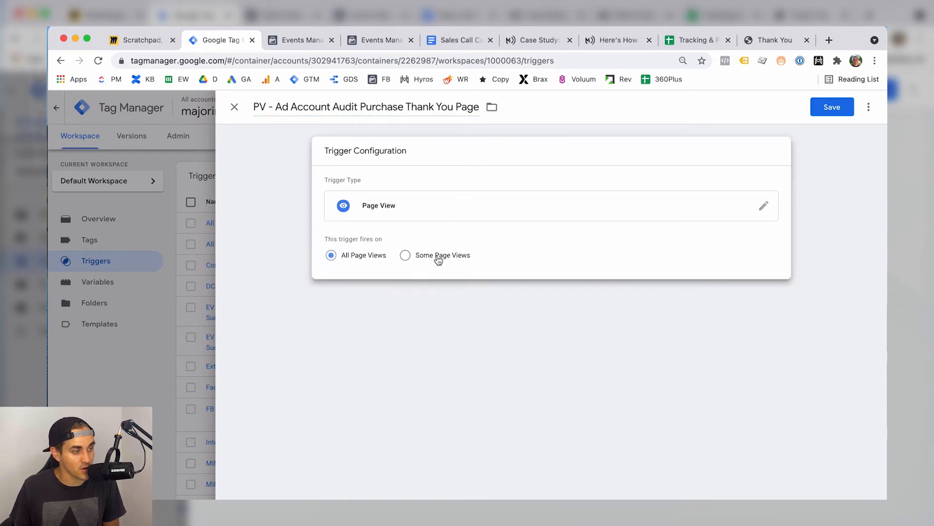
pyautogui.click(438, 260)
pyautogui.click(378, 297)
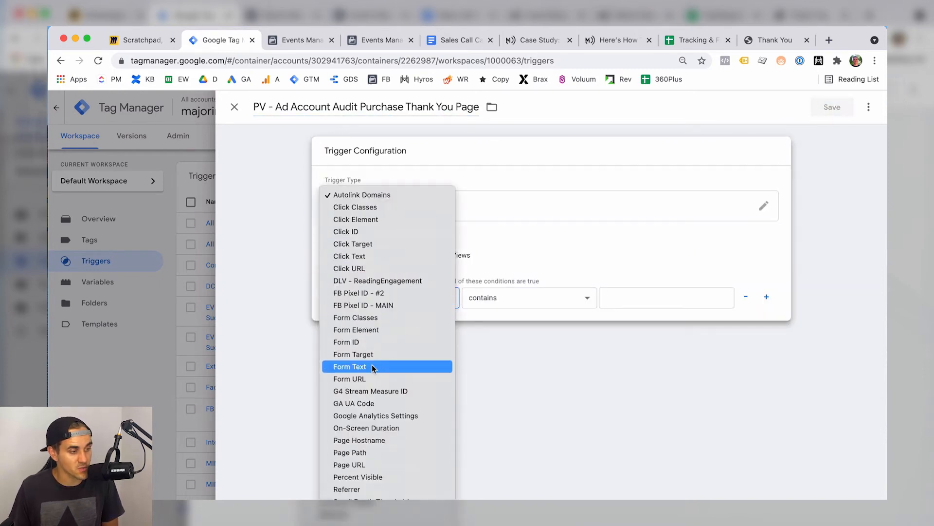
pyautogui.click(367, 440)
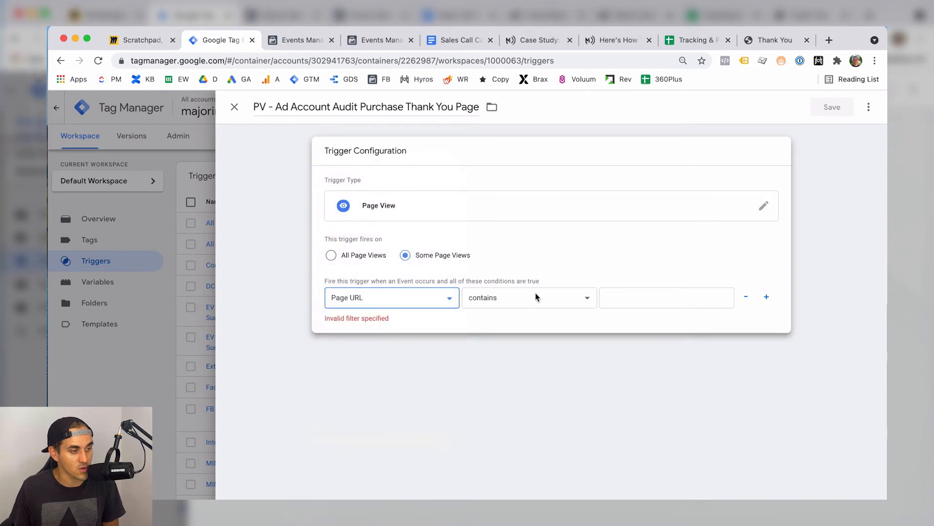
# Set the Page URL condition to contain "ad-audit-purchase", copied from the planning document, and save the trigger
pyautogui.click(447, 41)
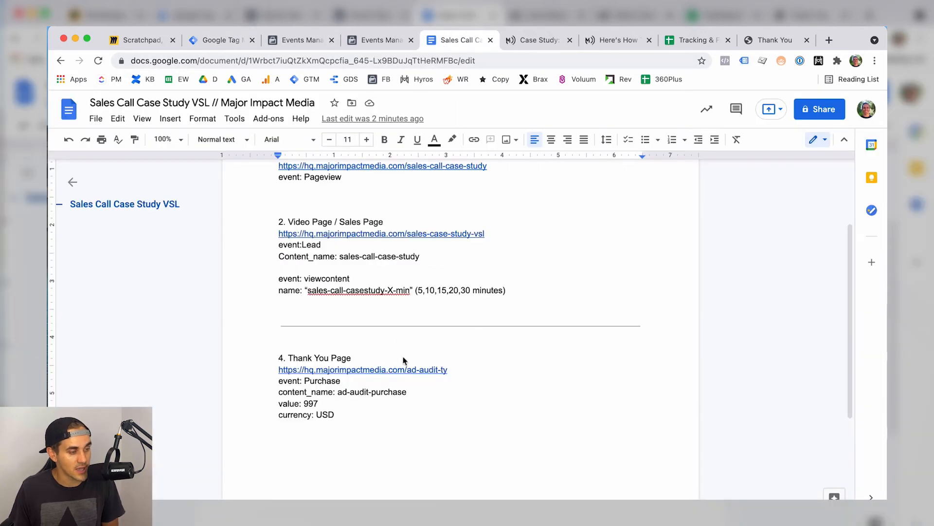
pyautogui.moveTo(346, 393); pyautogui.dragTo(341, 395)
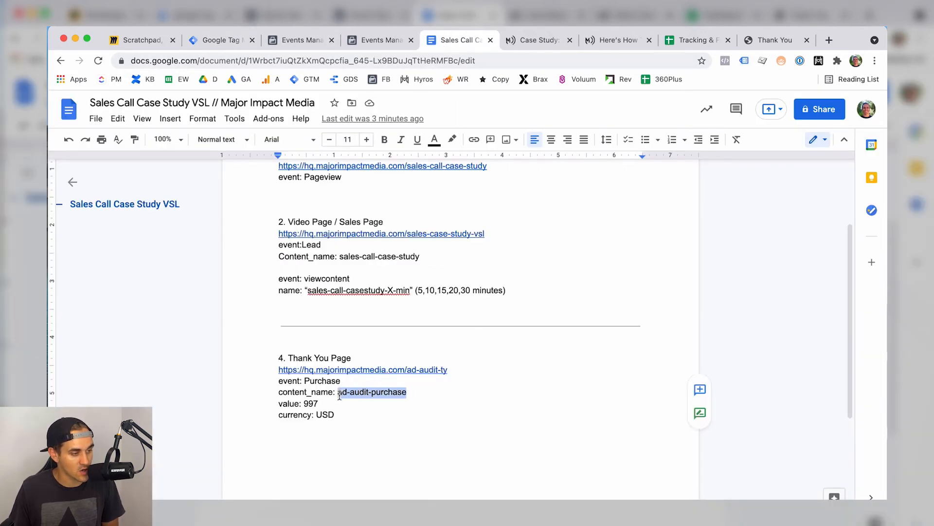
pyautogui.click(219, 40)
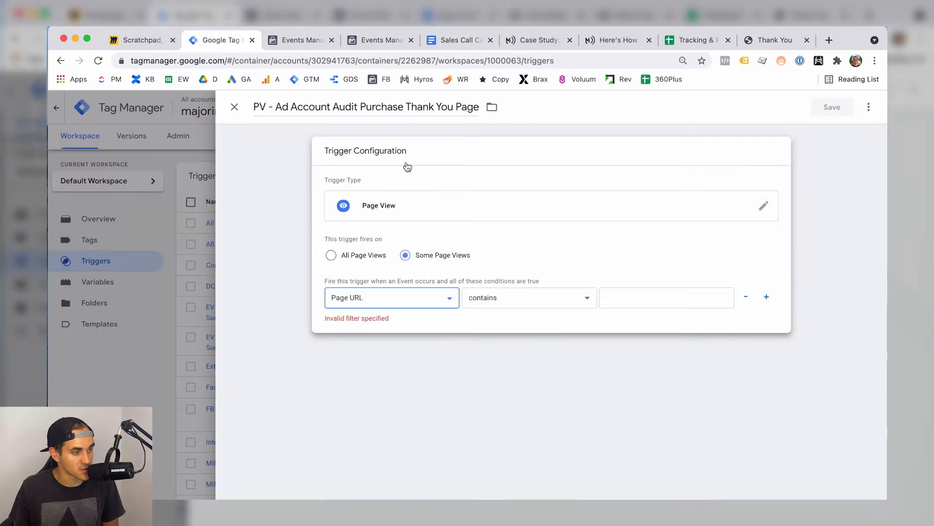
pyautogui.click(663, 293)
pyautogui.write('ad-audit-purchase')
pyautogui.click(832, 107)
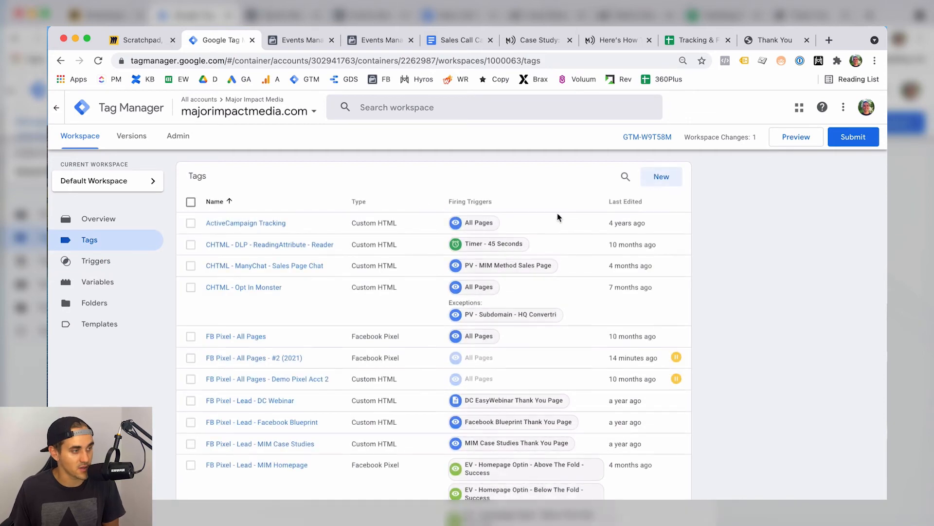
# Create a tag named "FB Pixel - Purchase - Ad Account Audit Purchase" using the Facebook Pixel gallery template
pyautogui.click(669, 181)
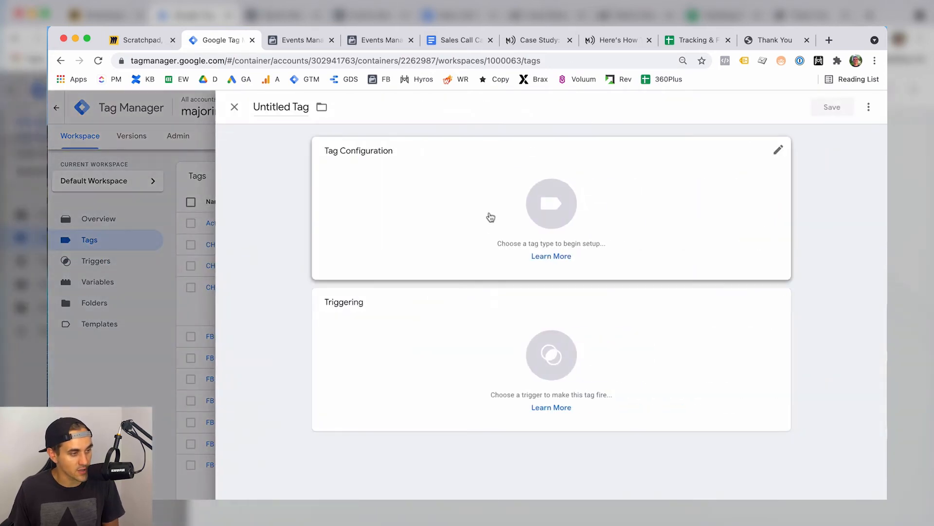
pyautogui.click(279, 103)
pyautogui.write('Fb P')
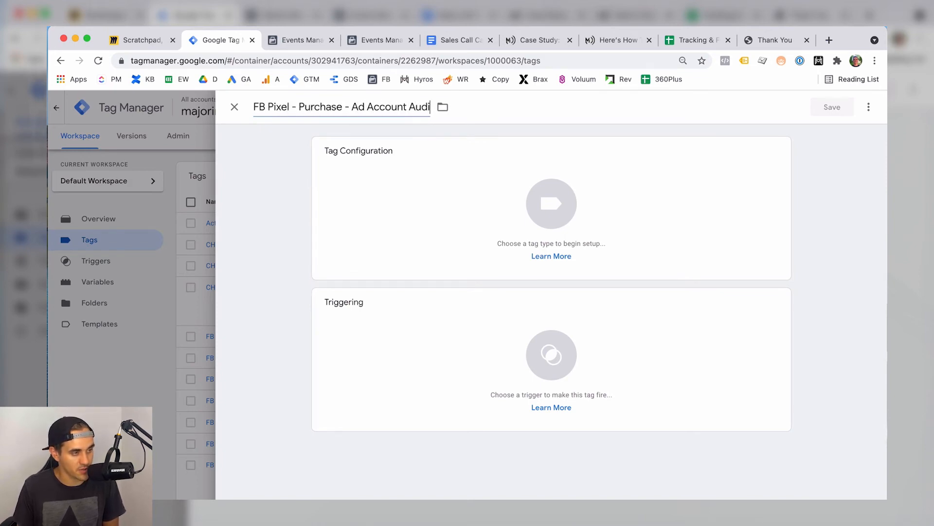
pyautogui.write('urchase')
pyautogui.click(442, 247)
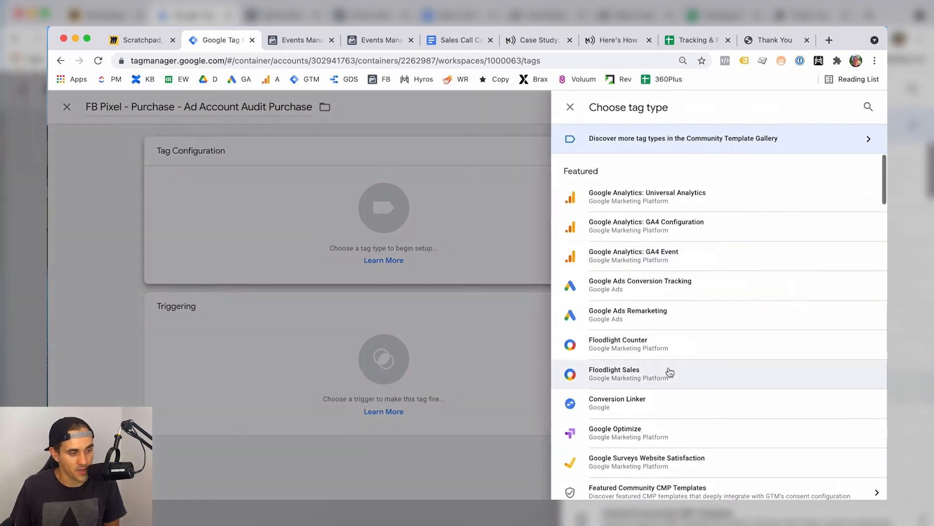
pyautogui.scroll(-2, 671, 374)
pyautogui.scroll(-2, 671, 375)
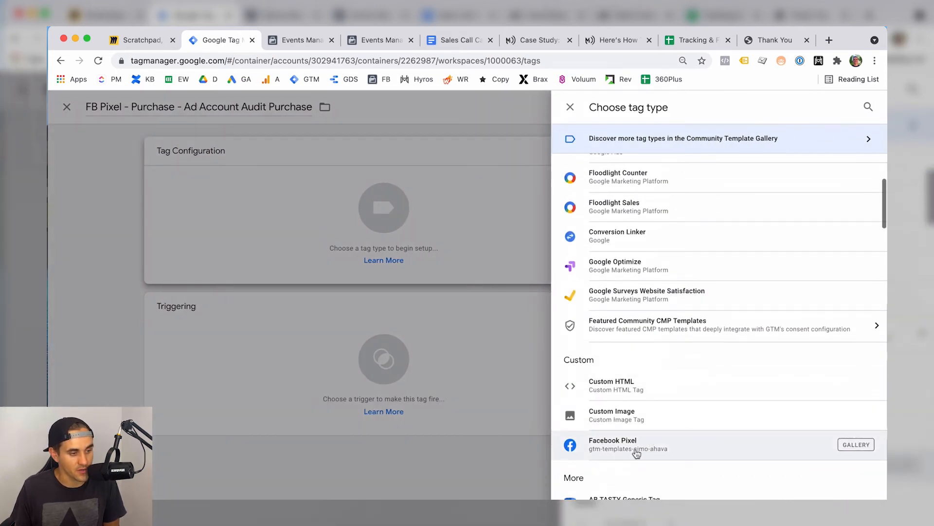
pyautogui.click(627, 443)
# Set the tag's pixel ID to the {{FB Pixel ID - MAIN}} variable and its standard event to Purchase
pyautogui.click(382, 277)
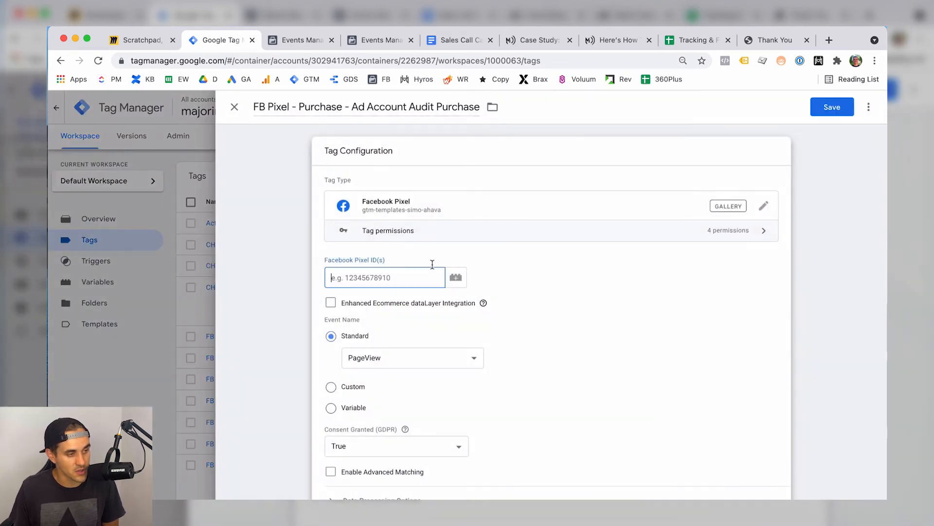
pyautogui.write('{{FB')
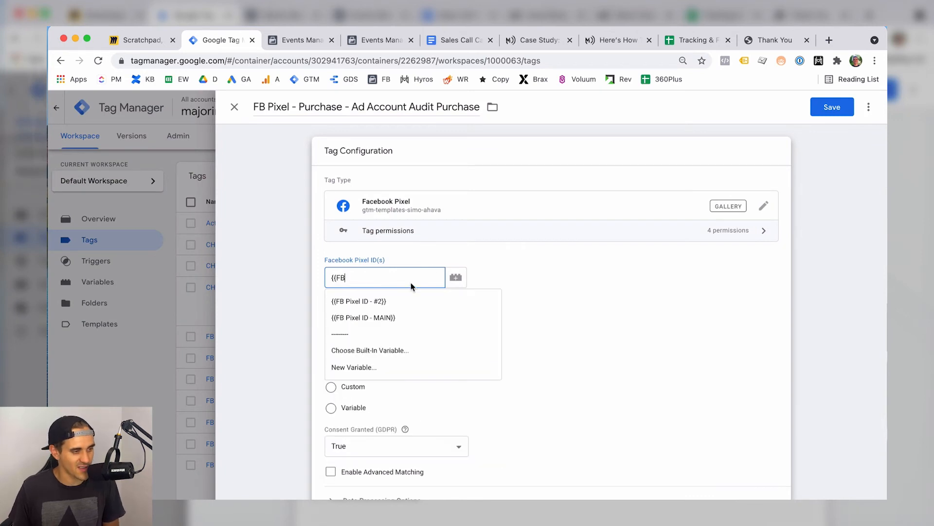
pyautogui.click(384, 317)
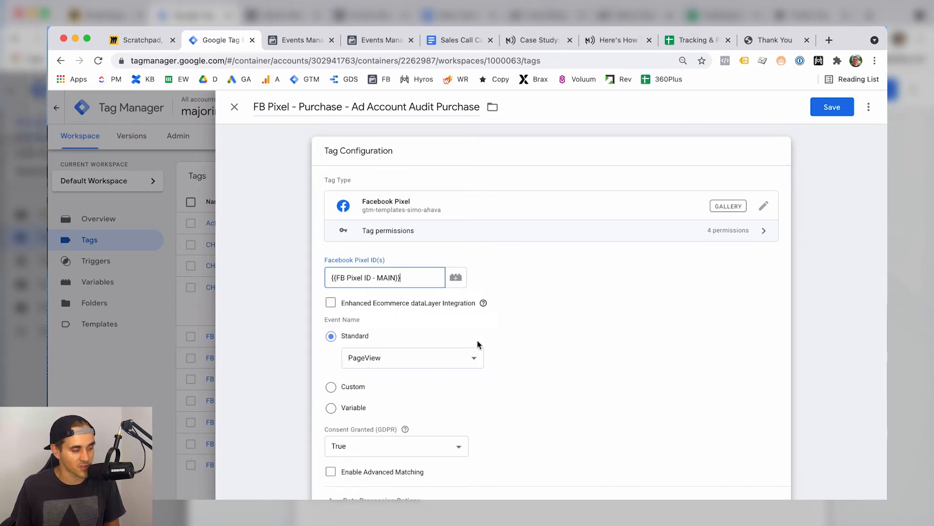
pyautogui.click(418, 362)
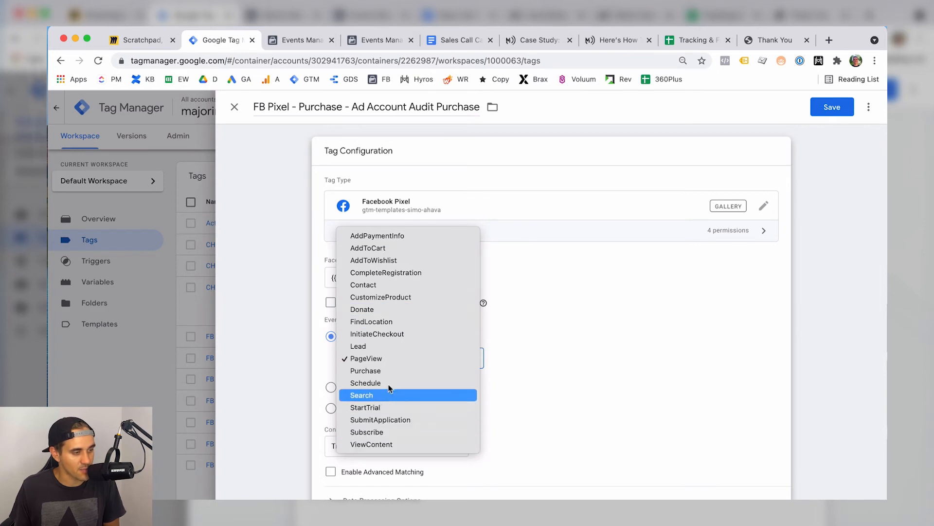
pyautogui.click(377, 371)
pyautogui.scroll(-3, 639, 351)
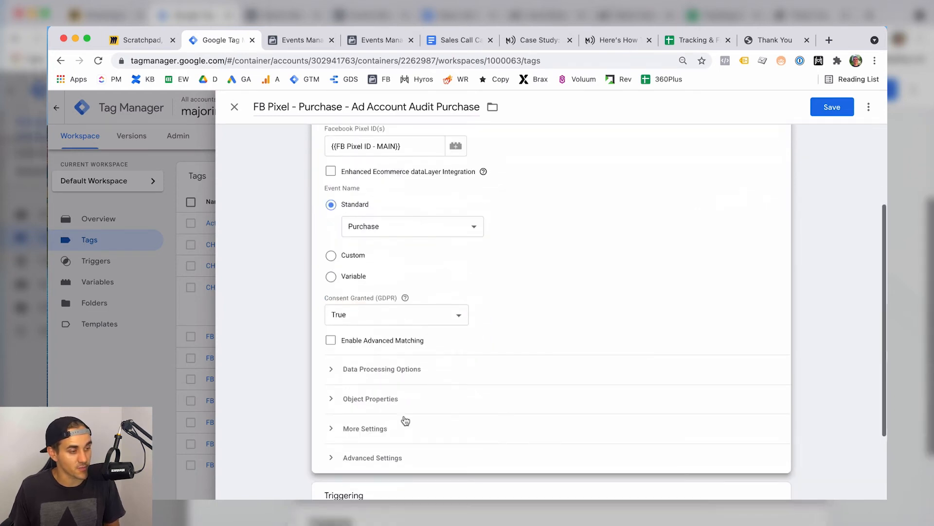
# Open the Purchase tag's object properties and add an empty property row
pyautogui.click(340, 400)
pyautogui.scroll(-2, 478, 369)
pyautogui.click(409, 386)
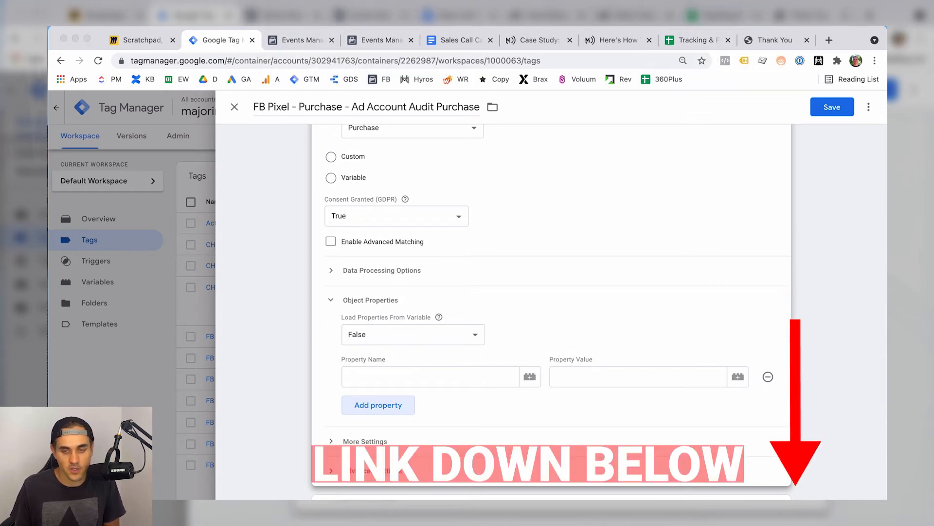
# Look up the object properties required for the Purchase standard event in the Facebook pixel reference documentation
pyautogui.press('super+Tab')
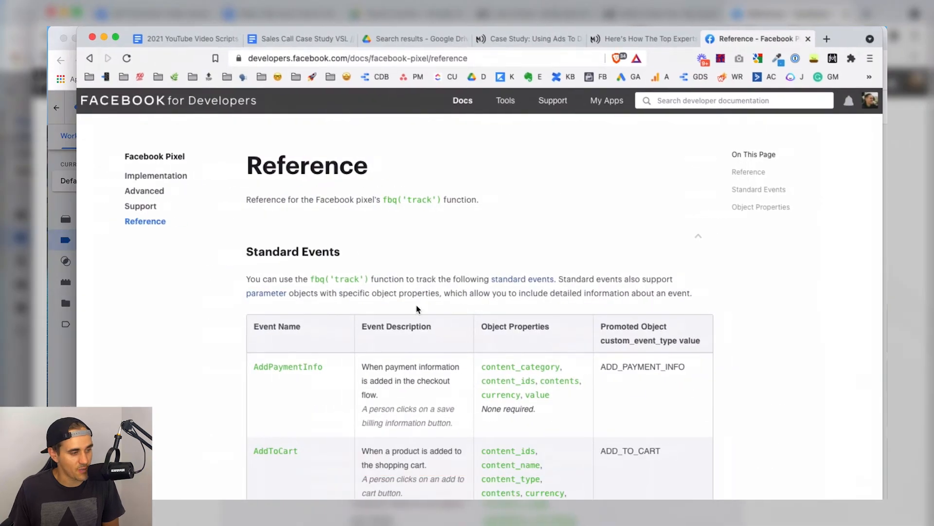
pyautogui.scroll(-3, 330, 379)
pyautogui.scroll(-10, 330, 379)
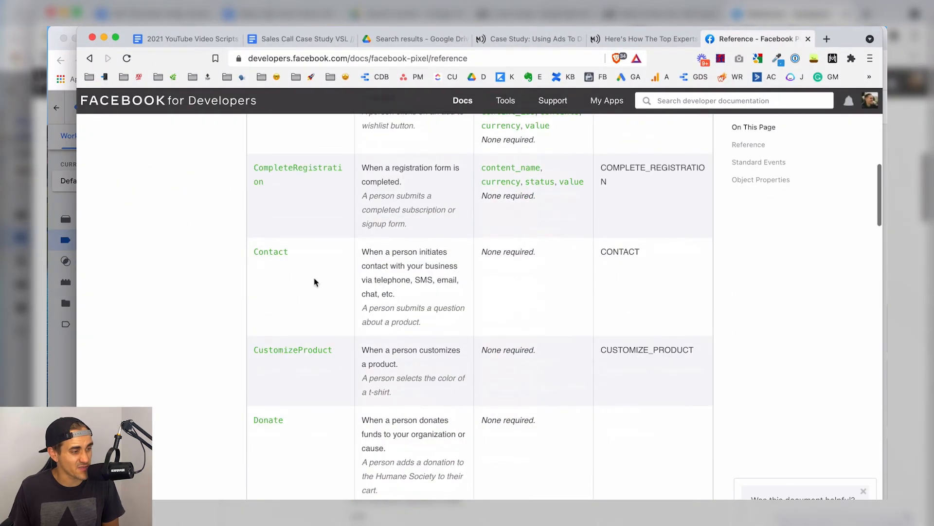
pyautogui.scroll(-7, 314, 292)
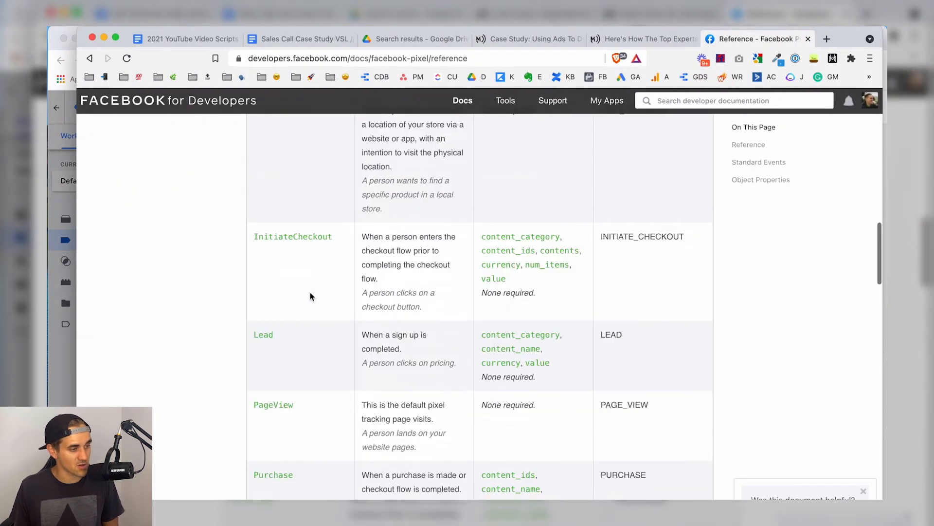
pyautogui.moveTo(274, 252); pyautogui.dragTo(252, 251)
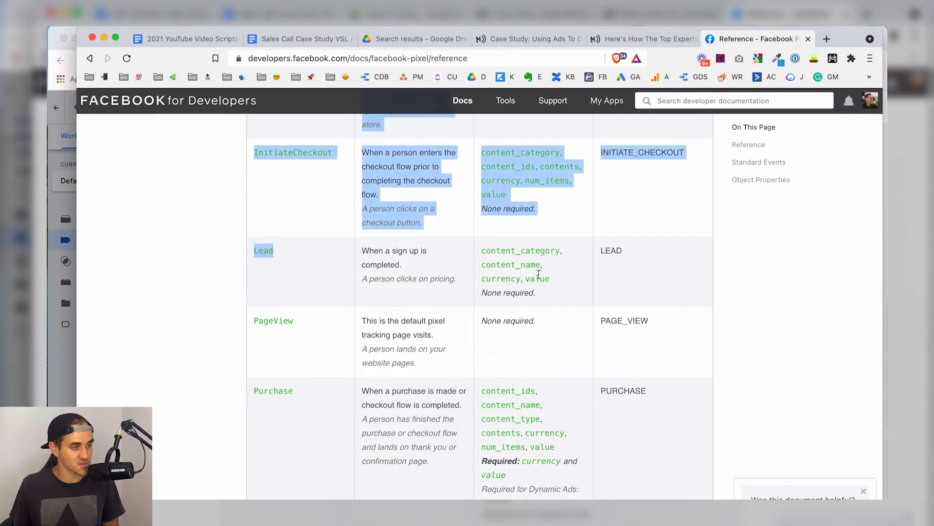
pyautogui.click(539, 273)
pyautogui.doubleClick(520, 265)
pyautogui.scroll(-3, 367, 317)
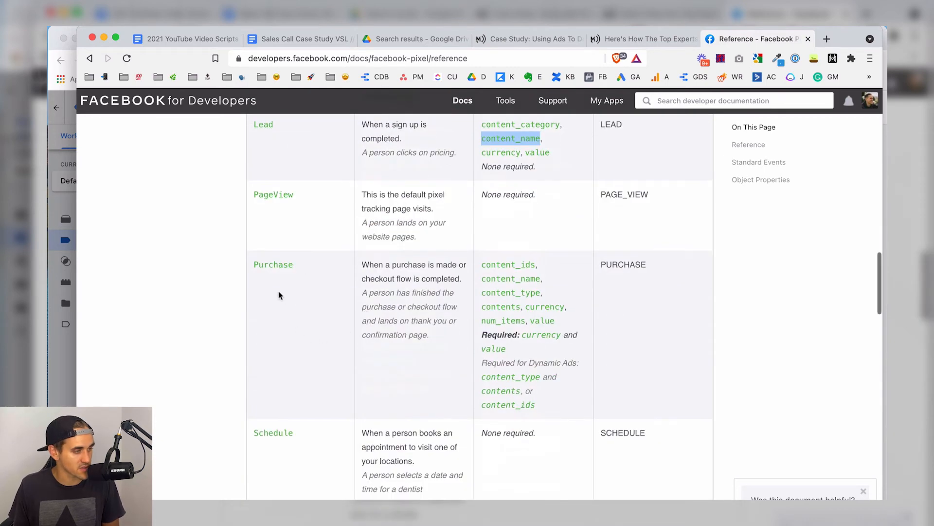
pyautogui.click(530, 268)
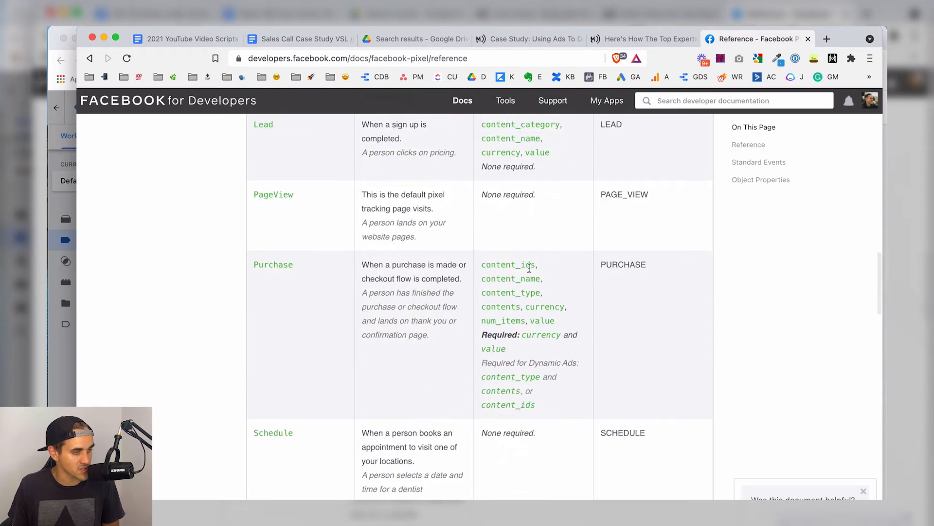
pyautogui.doubleClick(535, 335)
pyautogui.click(488, 349)
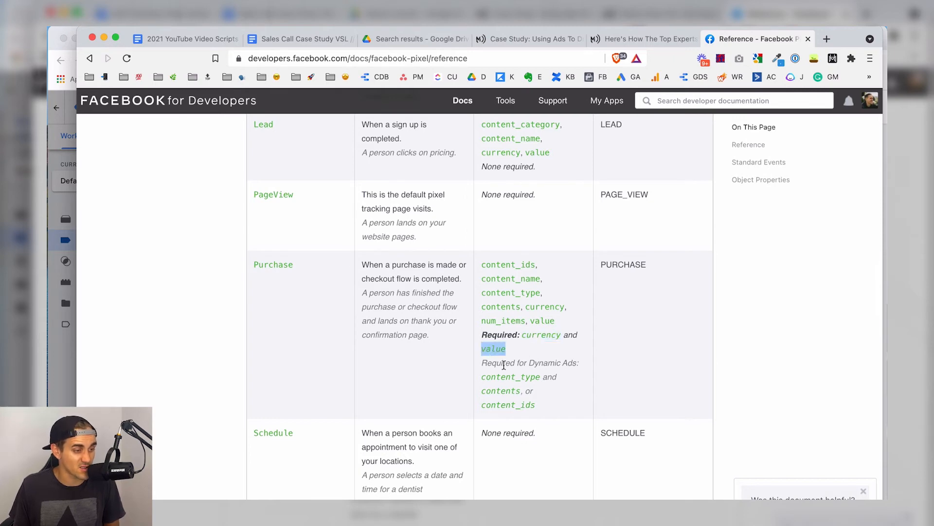
pyautogui.moveTo(852, 39); pyautogui.dragTo(886, 42)
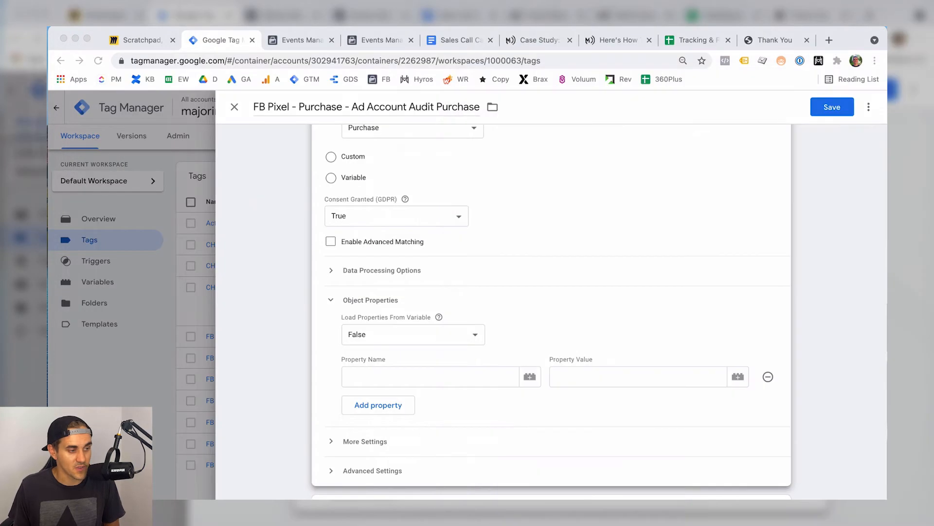
# Name the tag's three object properties currency, value and content_name
pyautogui.click(419, 377)
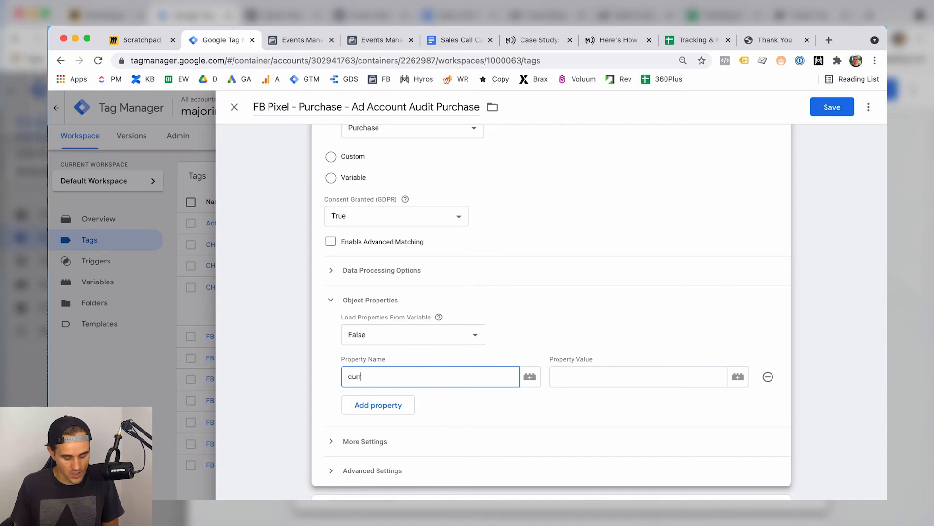
pyautogui.click(389, 408)
pyautogui.click(399, 402)
pyautogui.write('value')
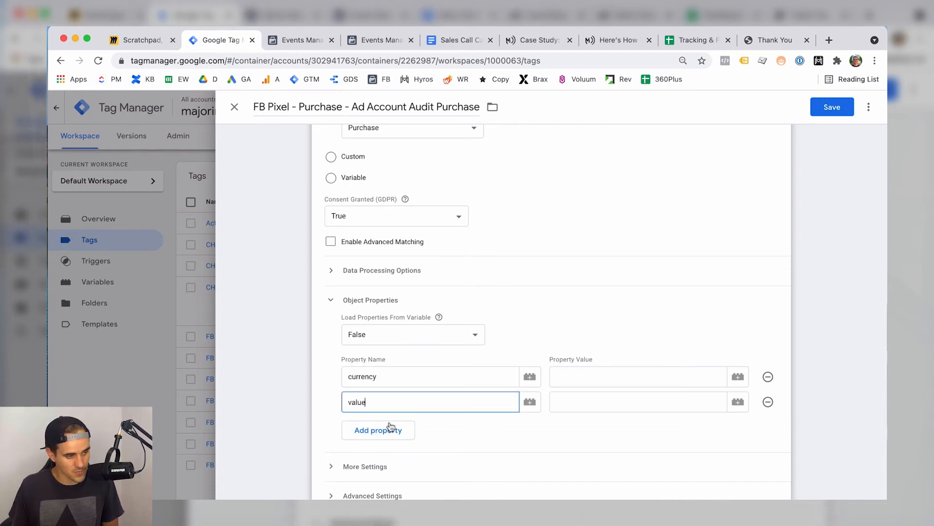
pyautogui.click(390, 428)
pyautogui.click(388, 429)
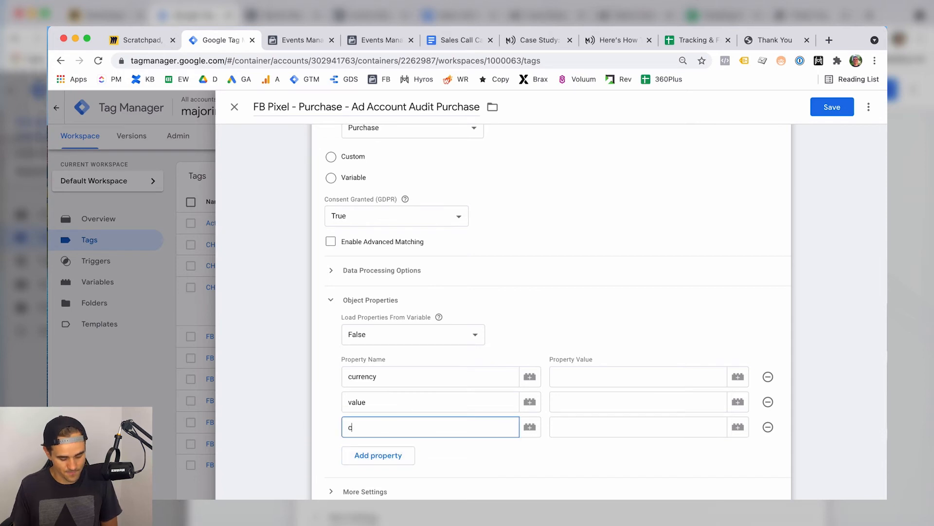
pyautogui.click(416, 370)
# Set content_name to ad-audit-purchase, value to 997 and currency to USD, following the planning document
pyautogui.click(301, 40)
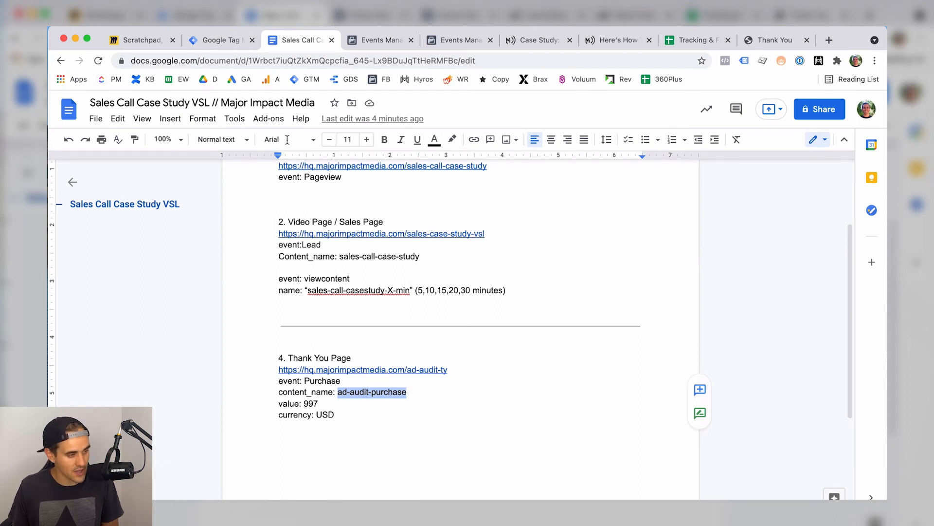
pyautogui.click(206, 39)
pyautogui.click(564, 431)
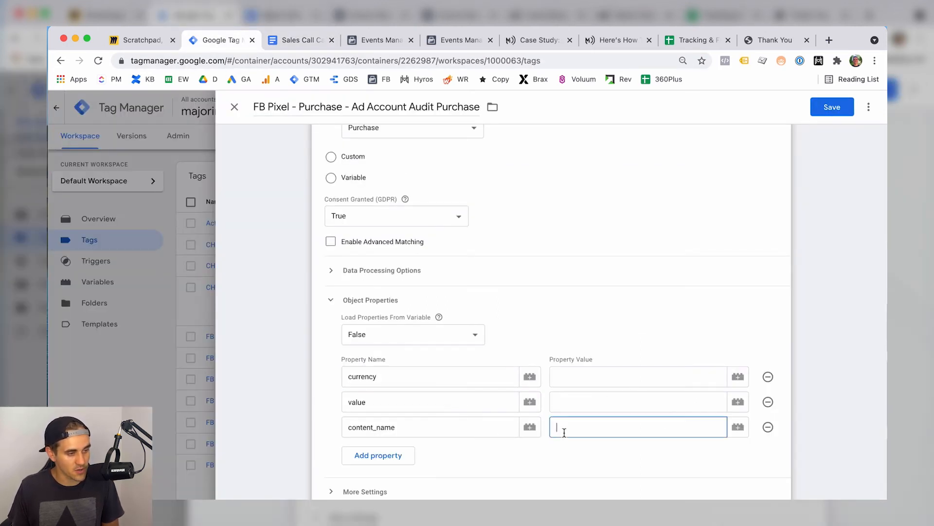
pyautogui.click(593, 403)
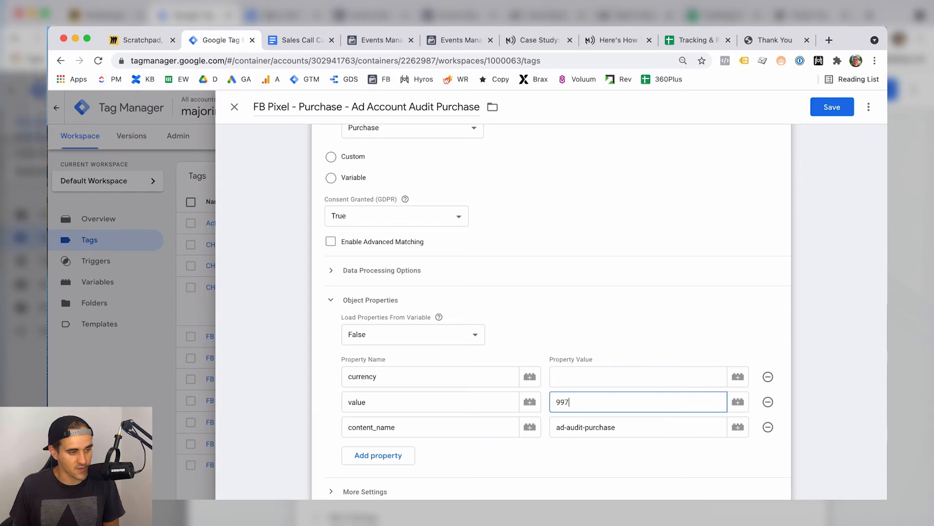
pyautogui.click(609, 379)
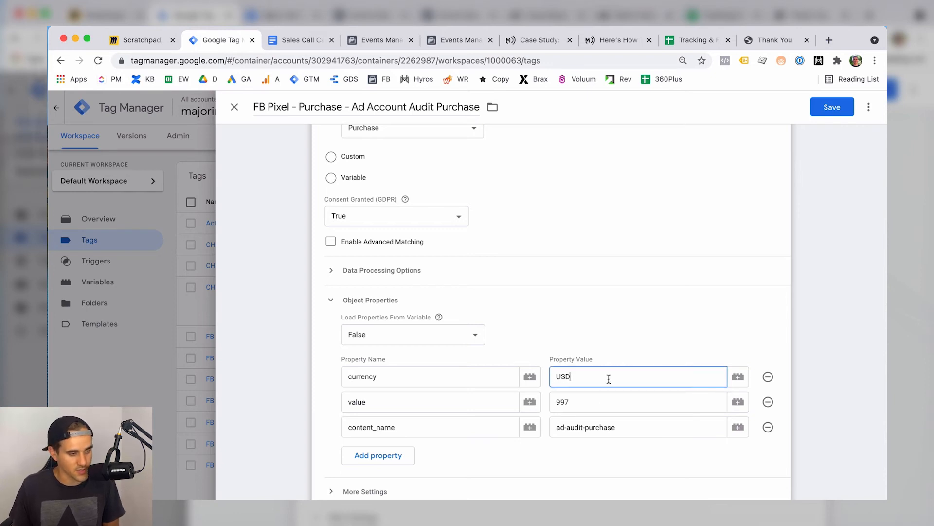
# Assign the "PV - Ad Account Audit Purchase Thank You Page" trigger to the Purchase tag and save it
pyautogui.scroll(-4, 607, 334)
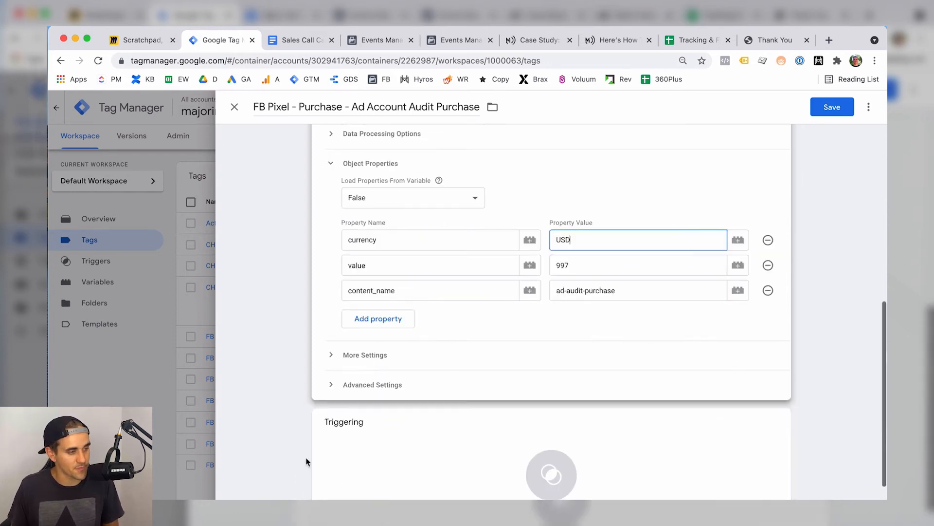
pyautogui.click(429, 446)
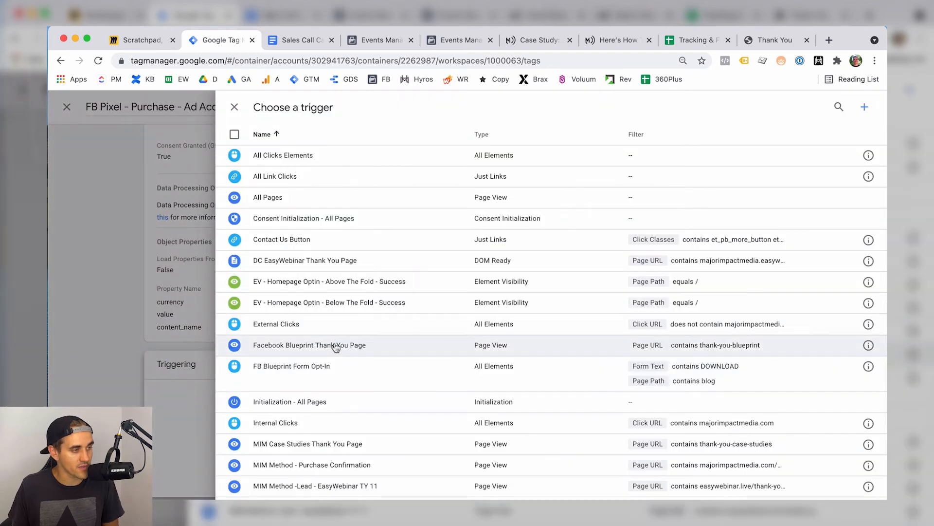
pyautogui.scroll(-6, 341, 350)
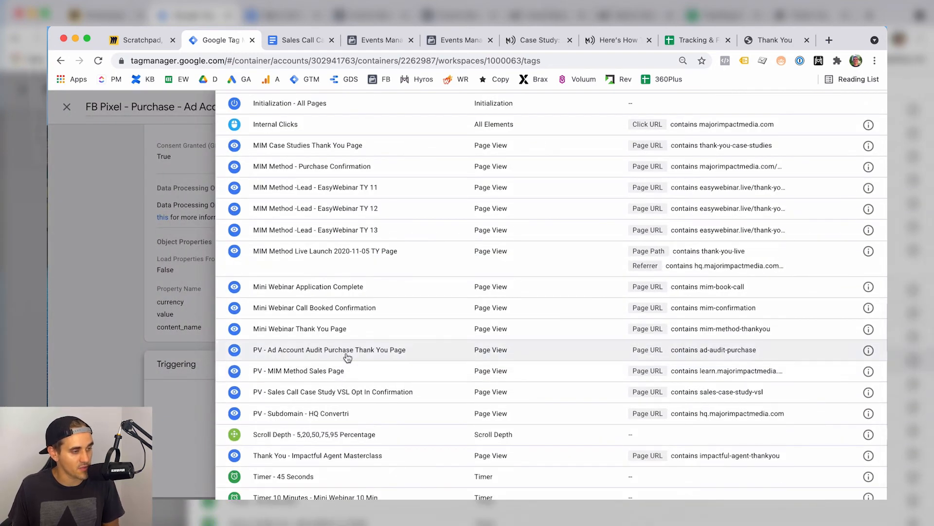
pyautogui.click(443, 362)
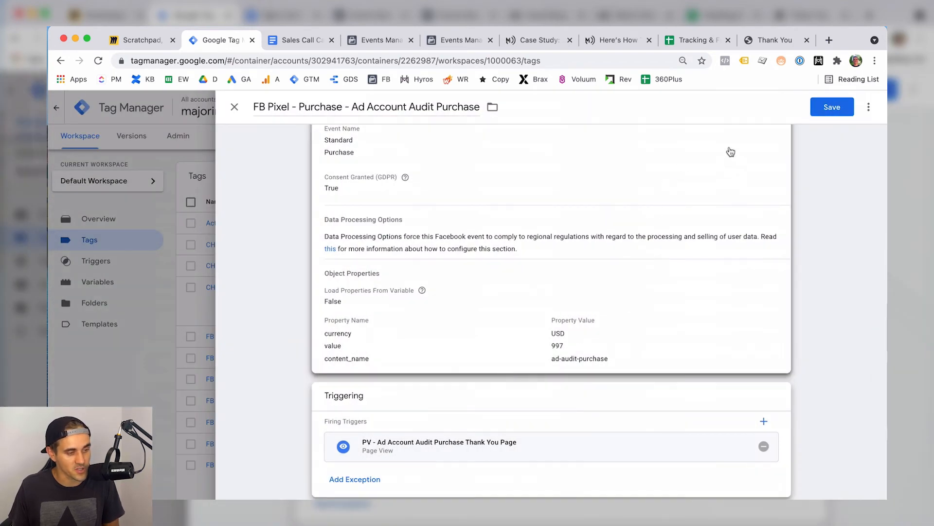
pyautogui.scroll(3, 760, 141)
pyautogui.click(847, 107)
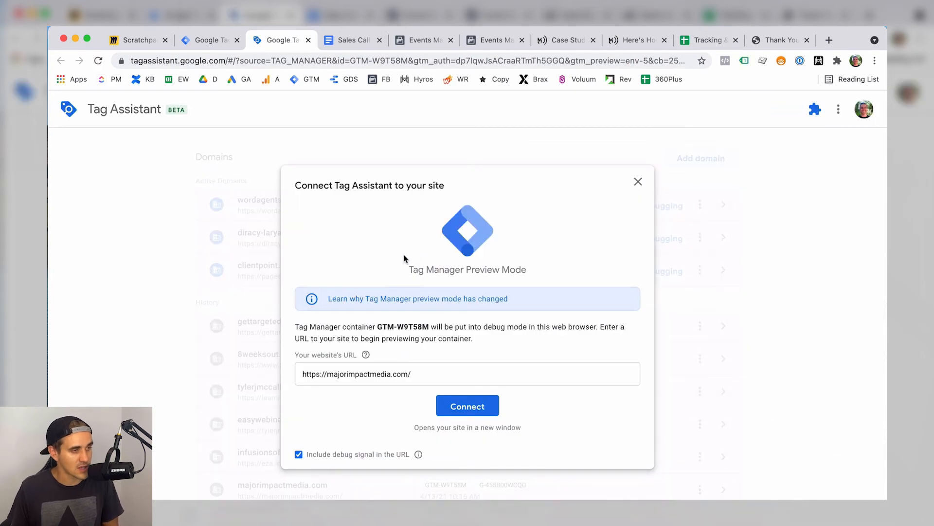
pyautogui.click(325, 39)
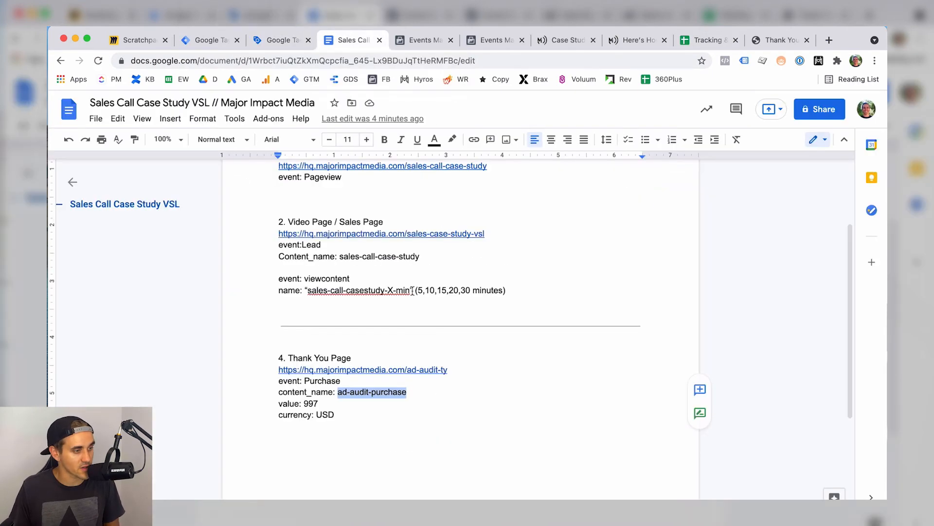
pyautogui.click(475, 373)
pyautogui.tripleClick(476, 374)
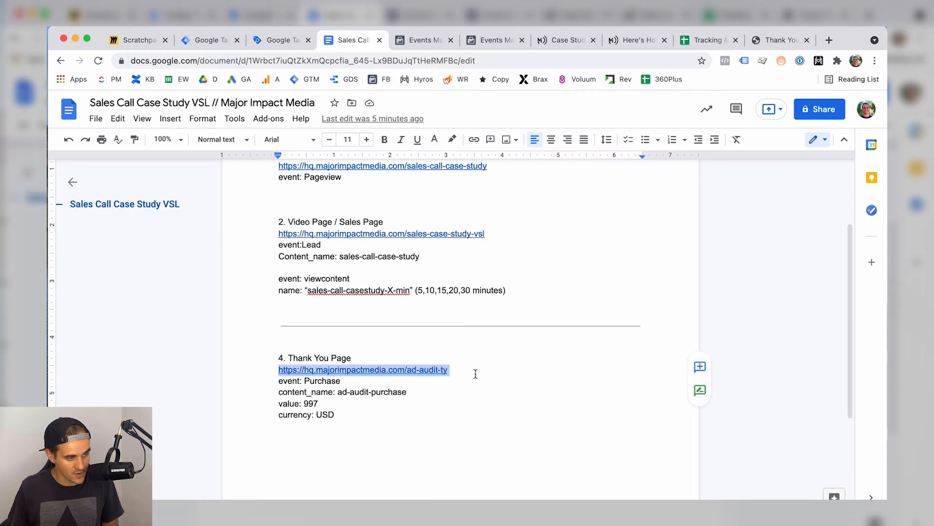
pyautogui.hotkey('ctrl', 'shift', 'Tab')
pyautogui.click(431, 370)
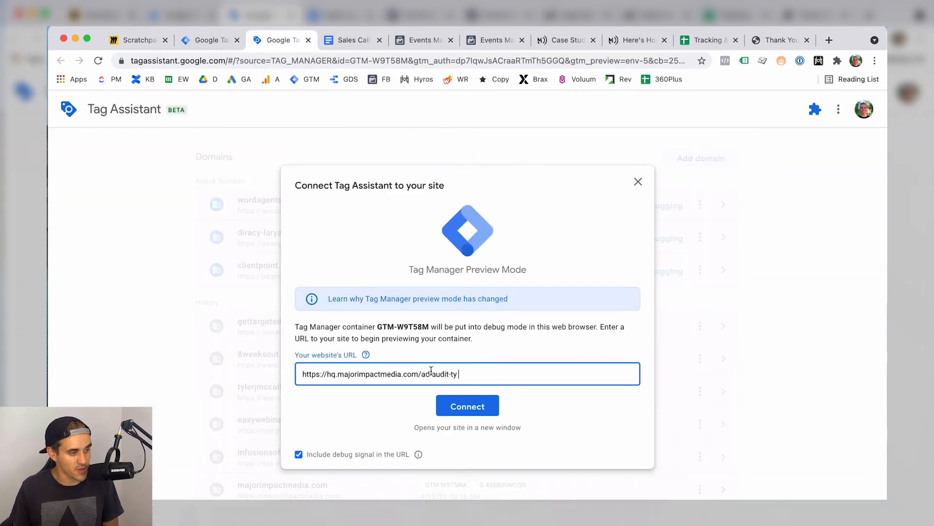
pyautogui.press('Return')
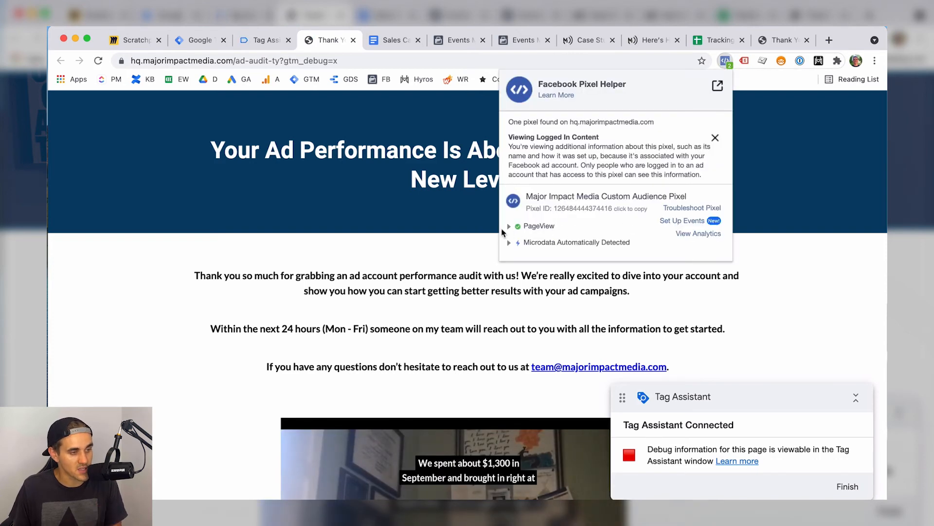
# Check the thank-you page's PageView event in Facebook Pixel Helper and review the fired and unfired tags in Tag Assistant
pyautogui.click(510, 227)
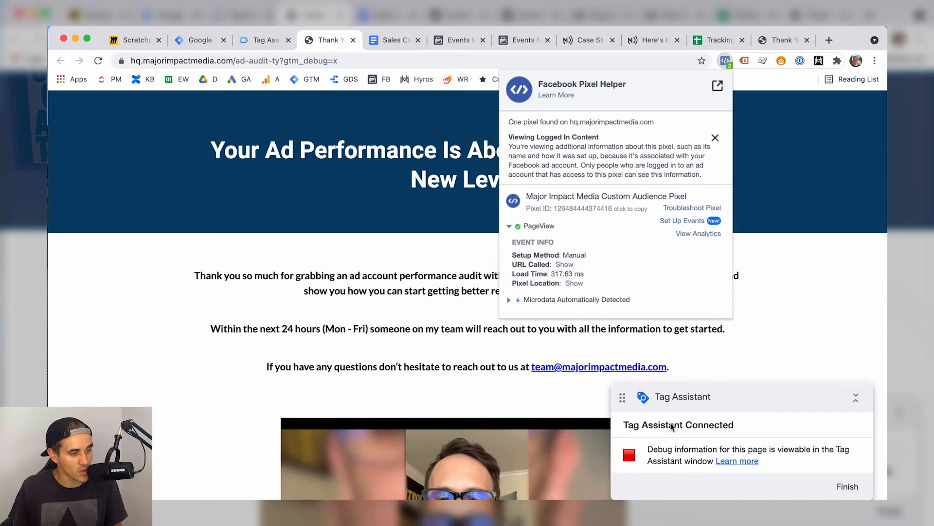
pyautogui.click(267, 41)
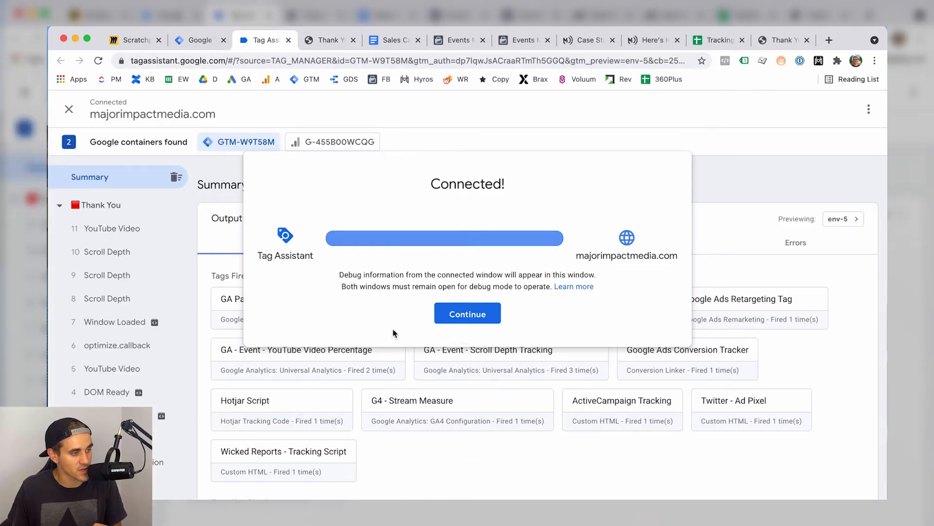
pyautogui.click(449, 317)
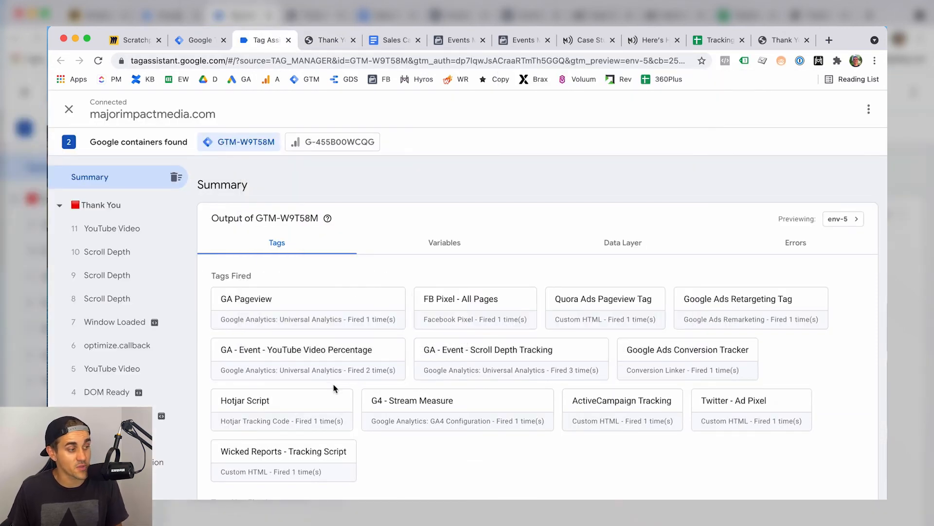
pyautogui.scroll(-5, 410, 447)
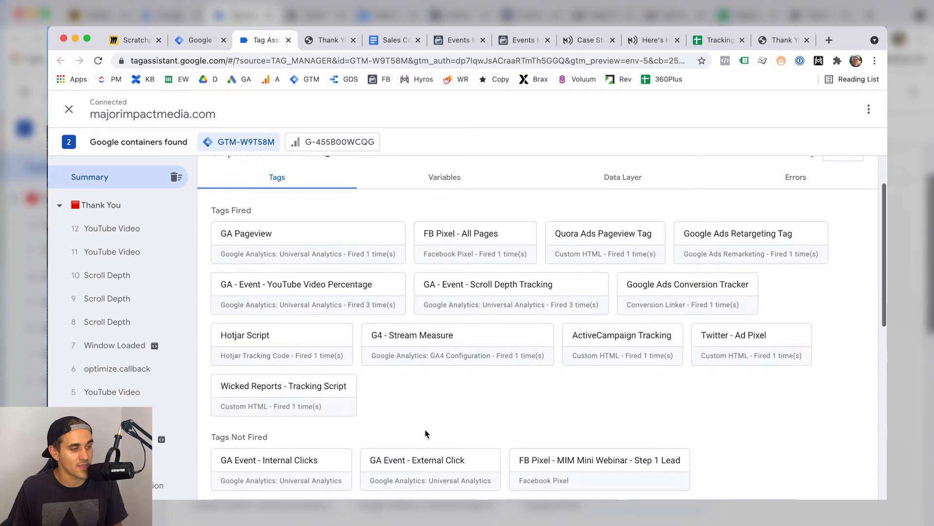
pyautogui.scroll(-5, 445, 437)
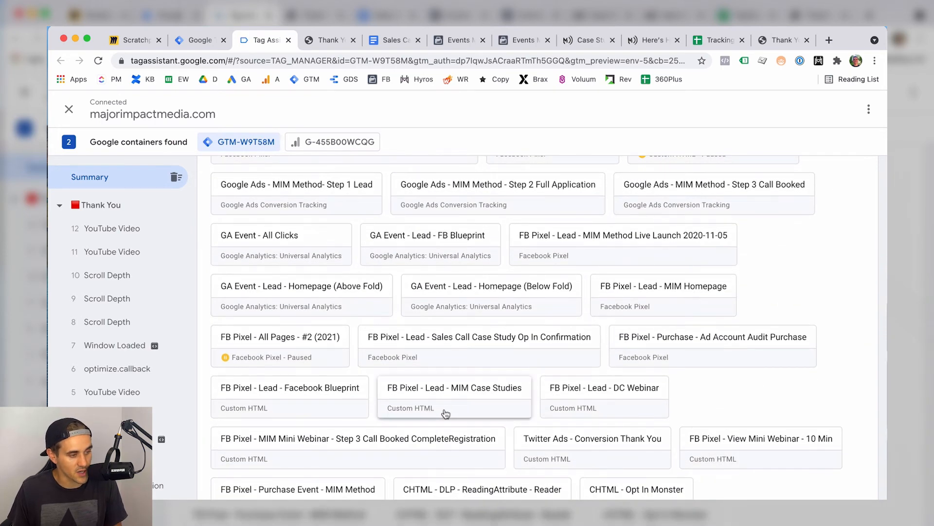
pyautogui.scroll(-2, 547, 422)
pyautogui.scroll(-1, 711, 277)
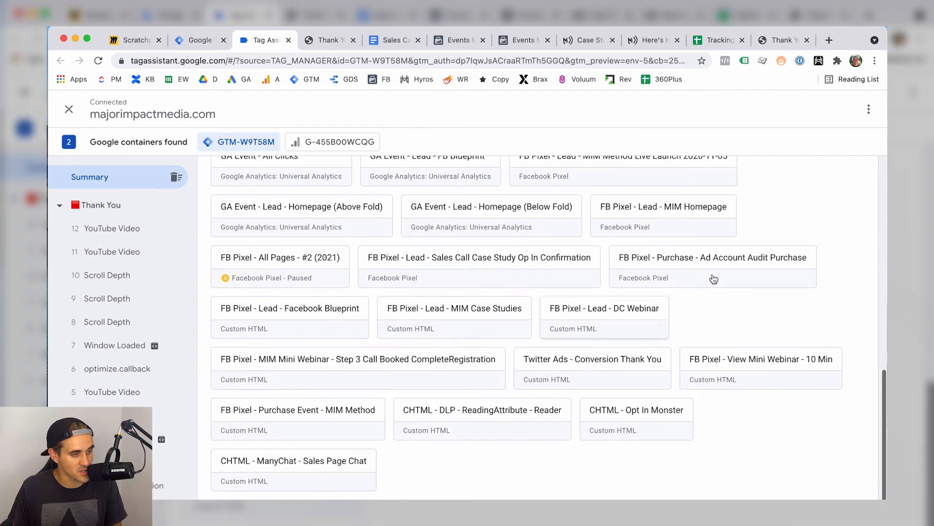
# Inspect the Ad Account Audit Purchase tag's firing trigger and compare its Page URL filter with the thank-you page link in the planning document
pyautogui.click(711, 277)
pyautogui.scroll(-2, 538, 344)
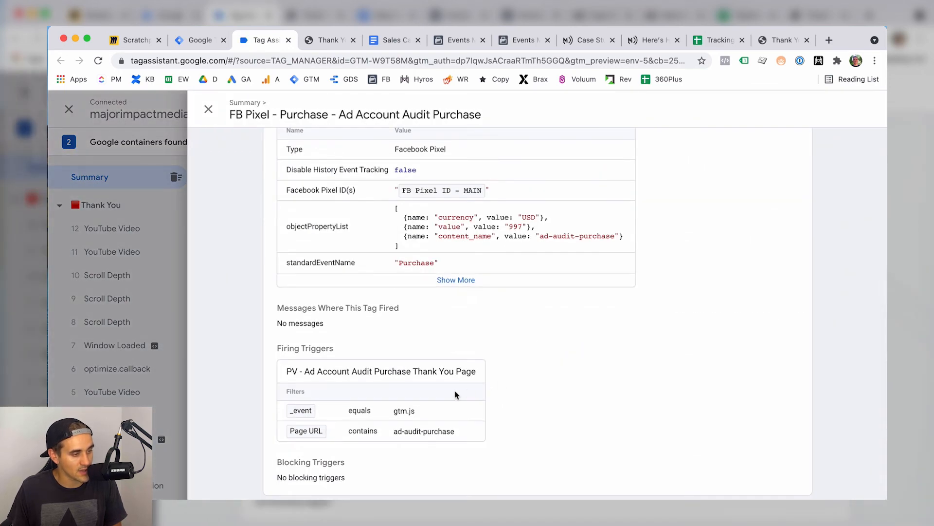
pyautogui.scroll(1, 418, 430)
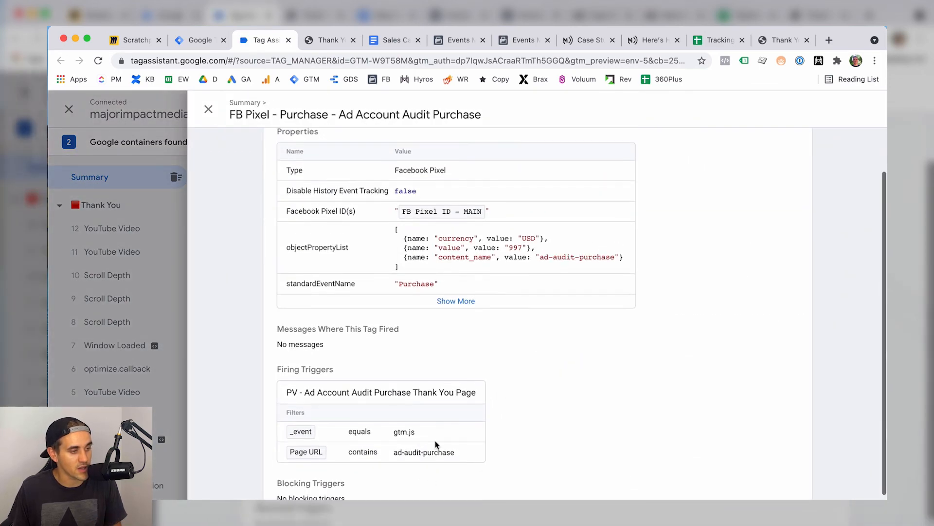
pyautogui.doubleClick(397, 455)
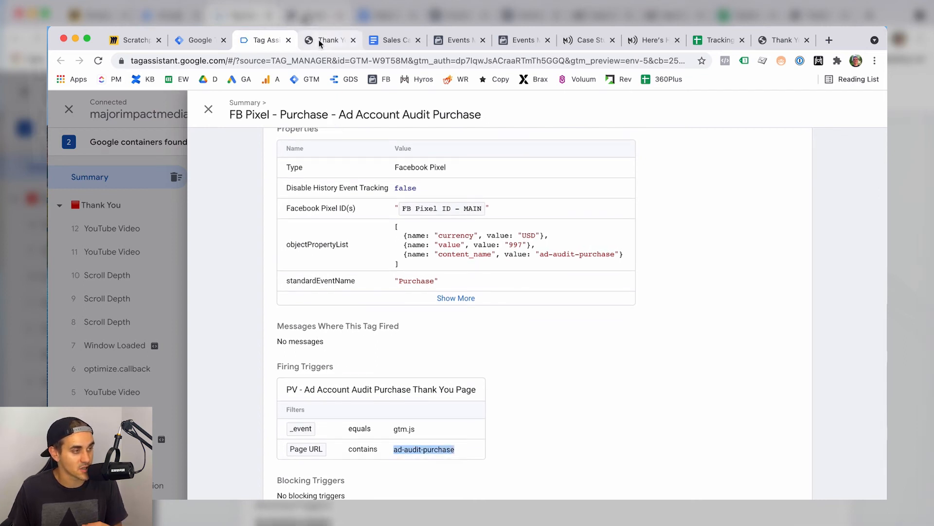
pyautogui.click(391, 41)
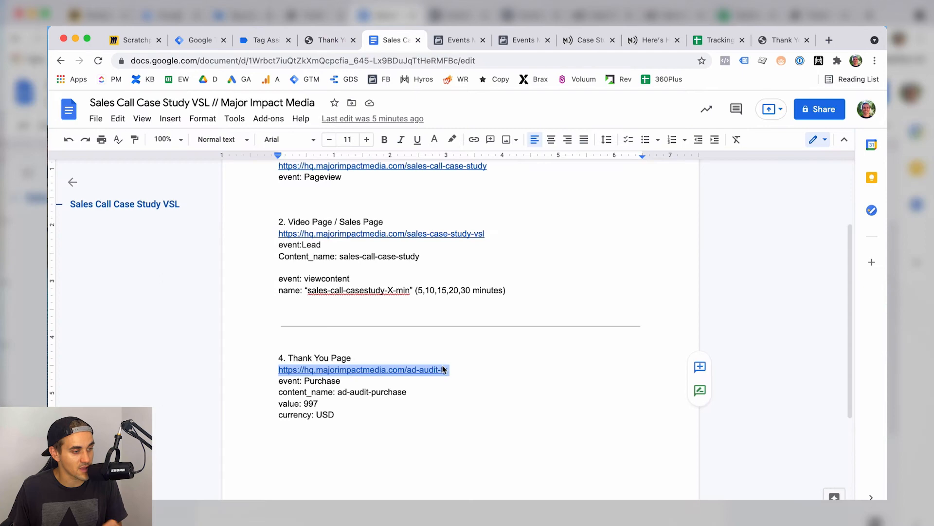
# Copy the "/ad-audit-ty" path from the thank-you page link in the planning document
pyautogui.scroll(-1, 484, 377)
pyautogui.click(476, 369)
pyautogui.hotkey('alt', 'shift', 'Left')
pyautogui.press('super+c')
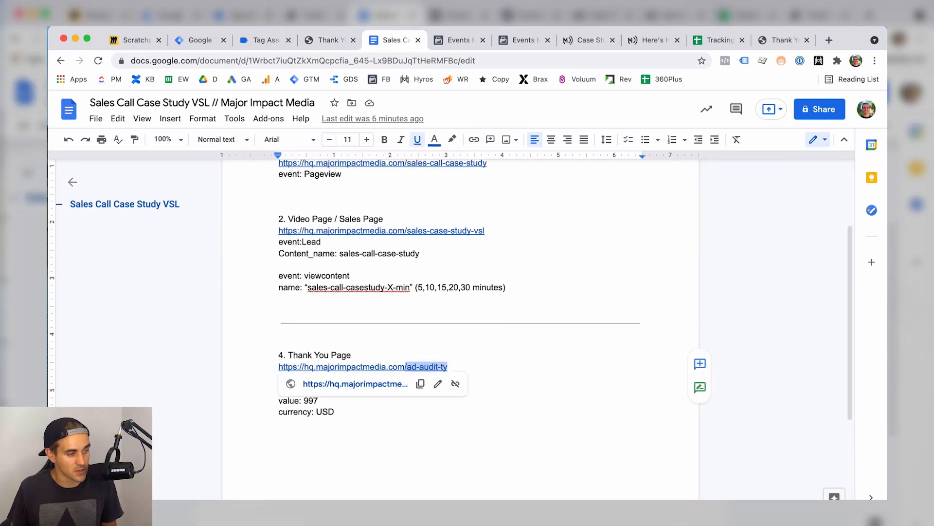
# In Tag Manager, open the Ad Account Audit Purchase tag's firing trigger and make its configuration editable
pyautogui.click(197, 40)
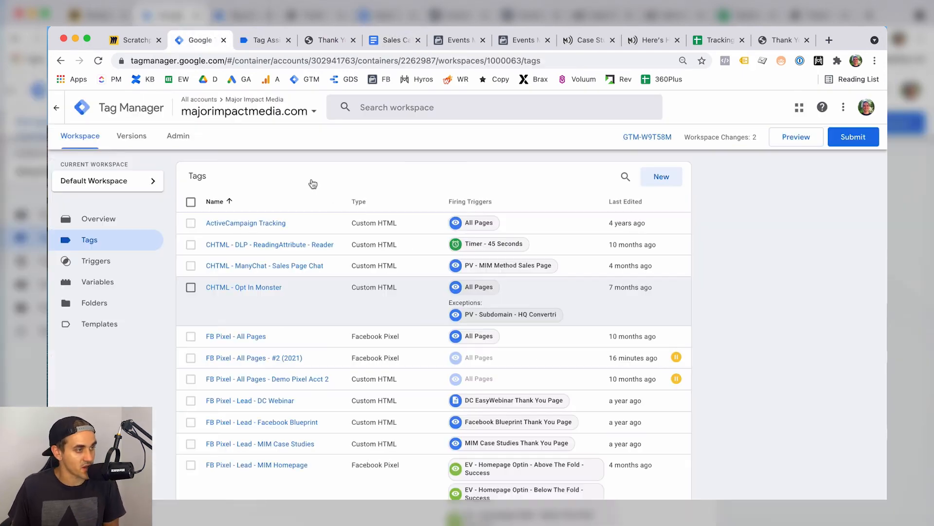
pyautogui.scroll(-5, 354, 376)
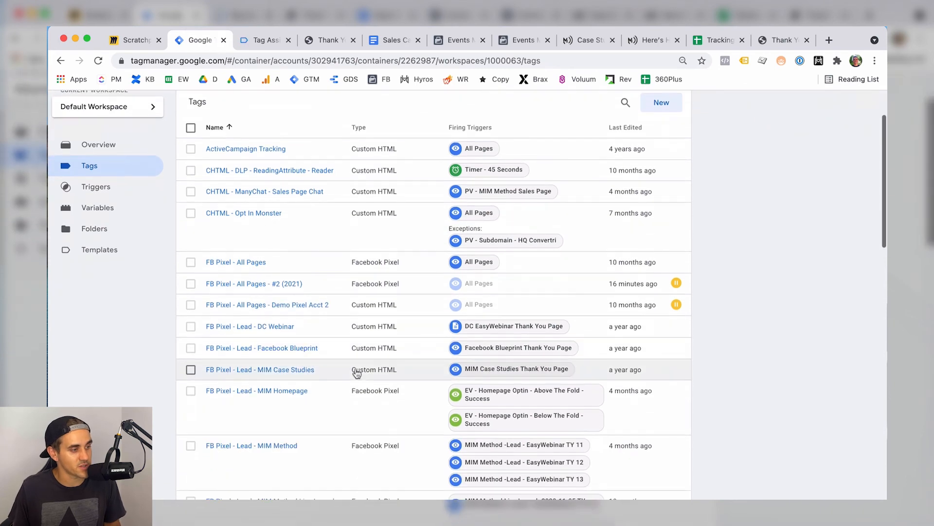
pyautogui.scroll(-3, 316, 377)
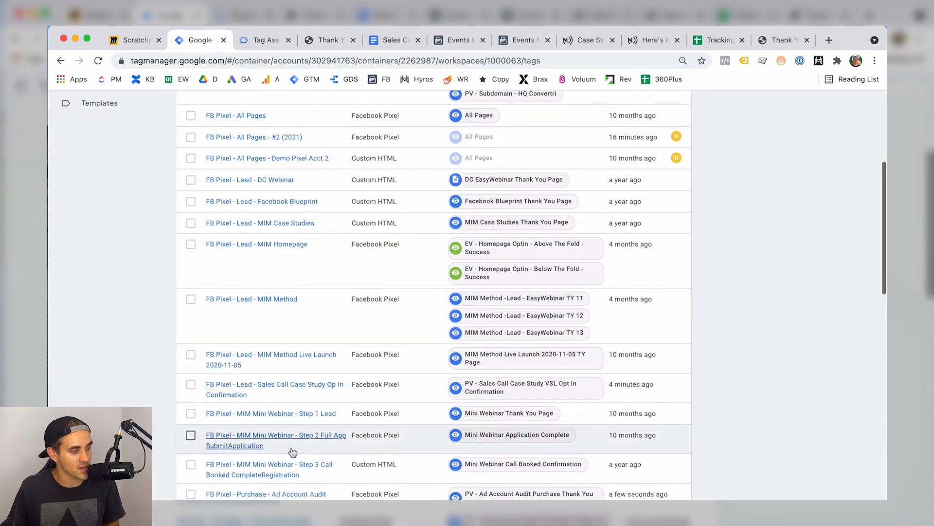
pyautogui.scroll(-2, 287, 445)
pyautogui.click(273, 440)
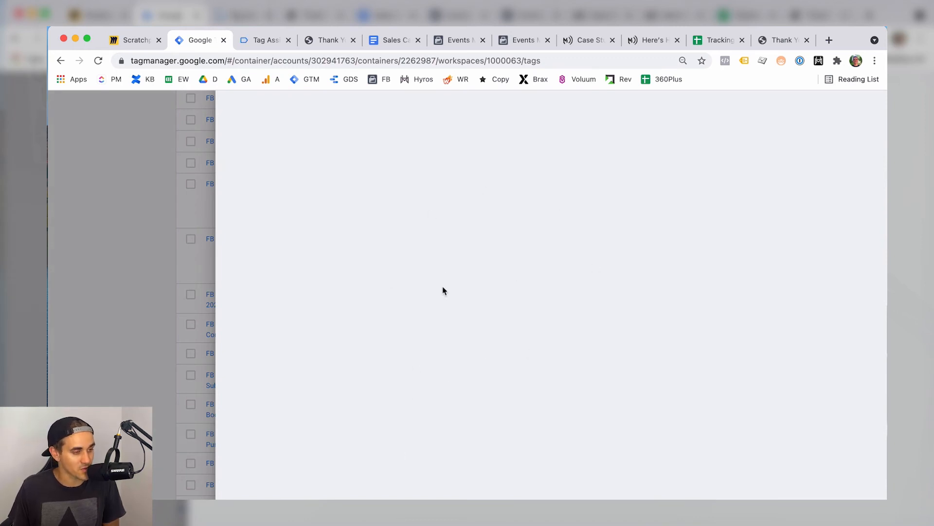
pyautogui.scroll(-3, 480, 401)
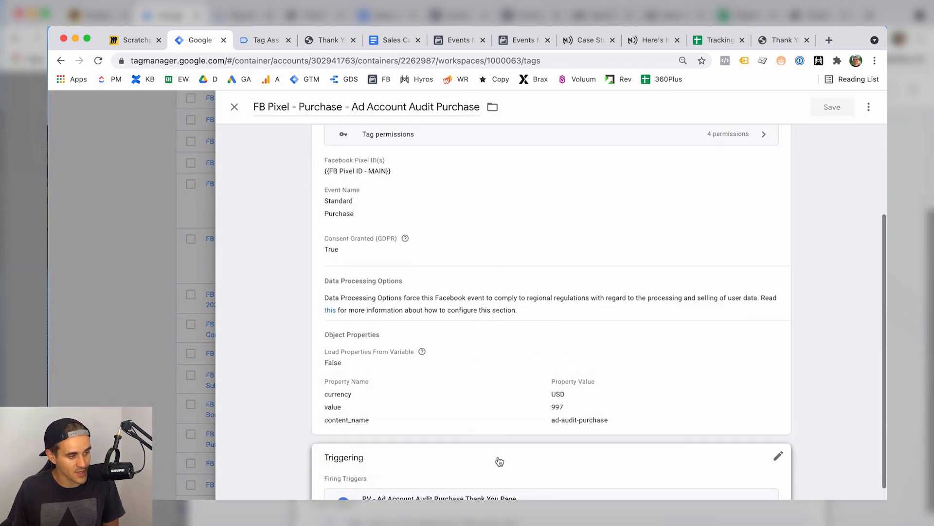
pyautogui.scroll(-2, 511, 462)
pyautogui.click(525, 460)
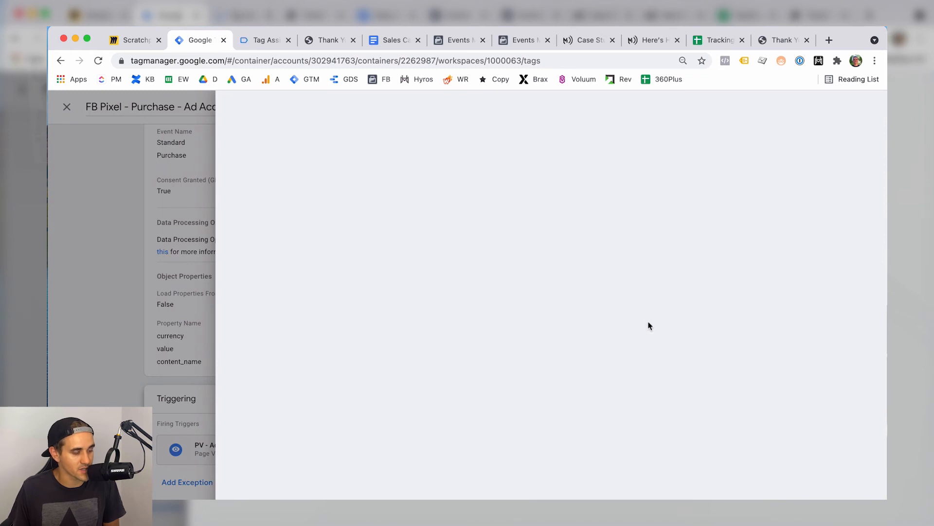
pyautogui.click(527, 284)
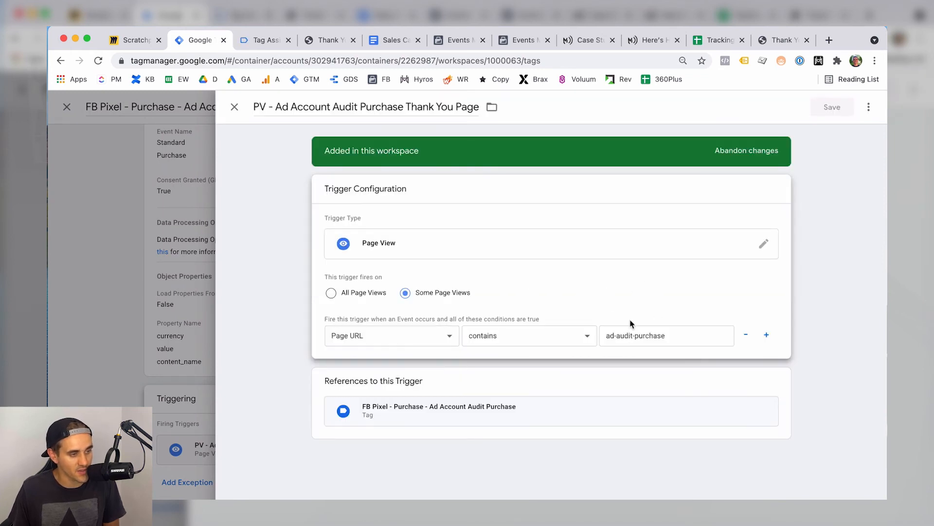
# Set the trigger's Page URL contains condition to /ad-audit-ty, save it and return to the tag list
pyautogui.click(691, 338)
pyautogui.press('super+a')
pyautogui.press('super+v')
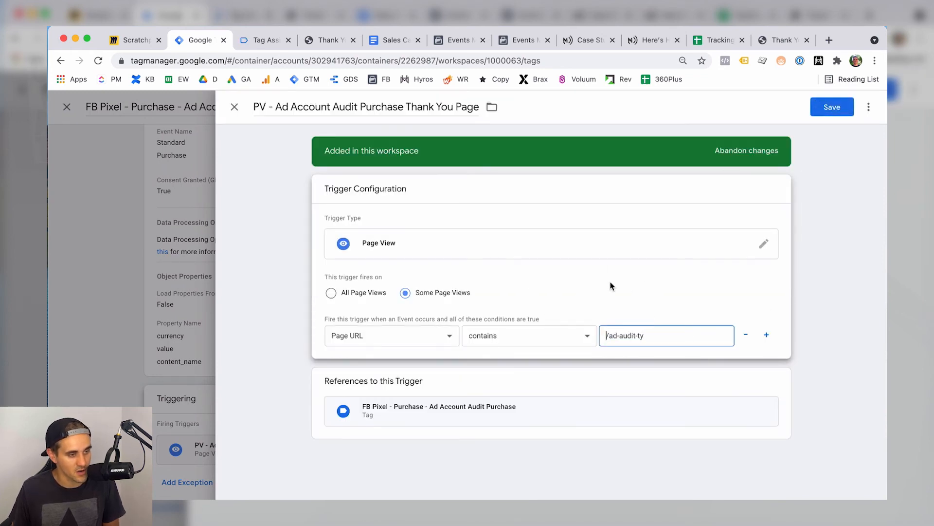
pyautogui.click(832, 107)
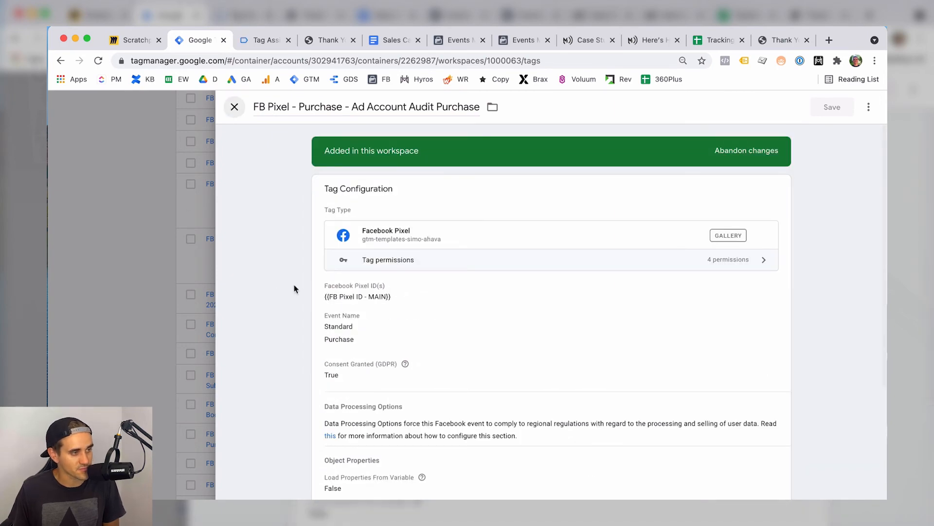
pyautogui.click(235, 107)
pyautogui.scroll(6, 722, 237)
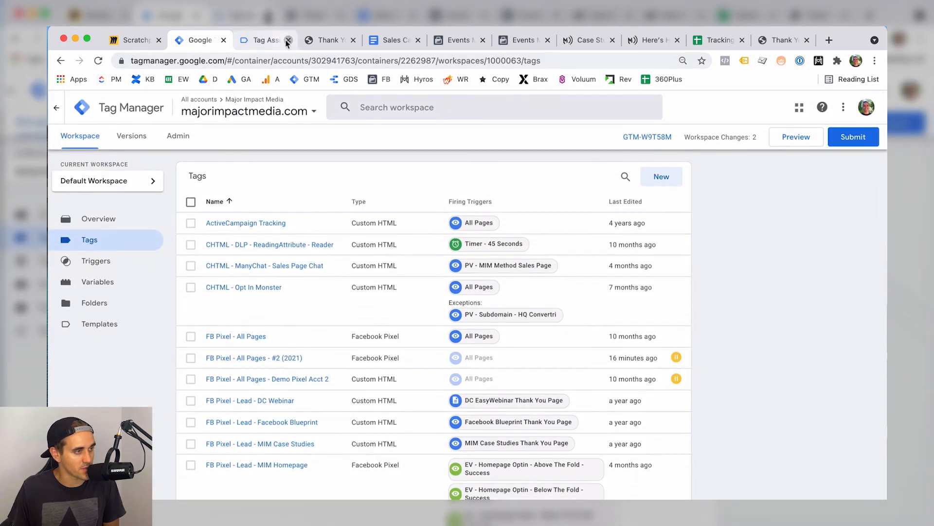
pyautogui.click(288, 40)
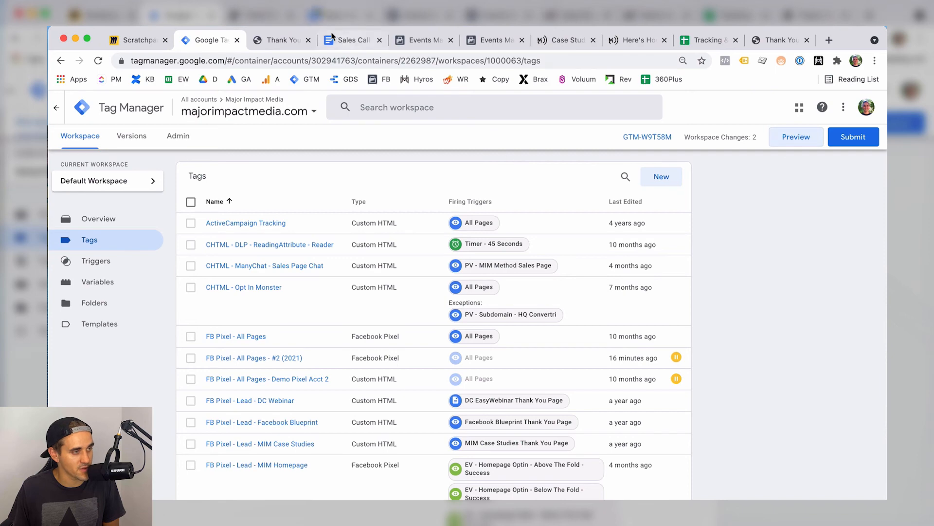
pyautogui.click(308, 40)
pyautogui.click(275, 40)
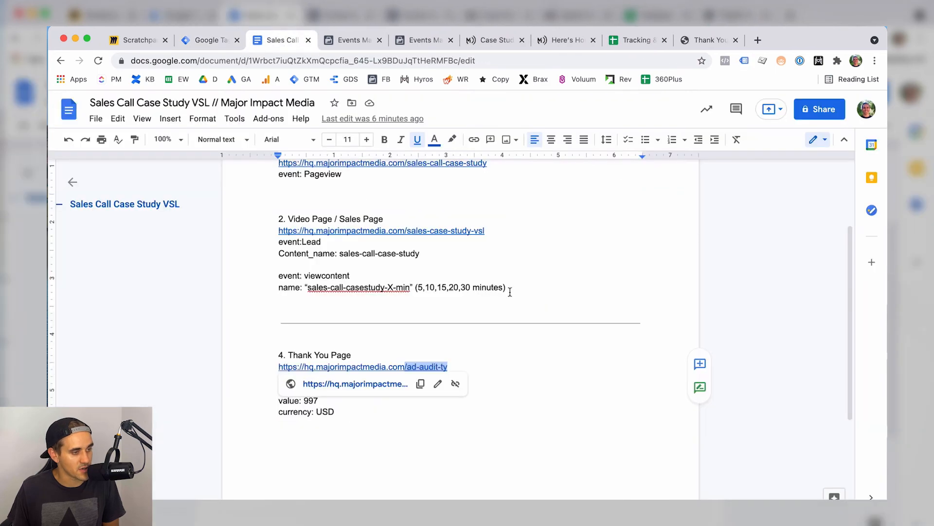
pyautogui.click(501, 368)
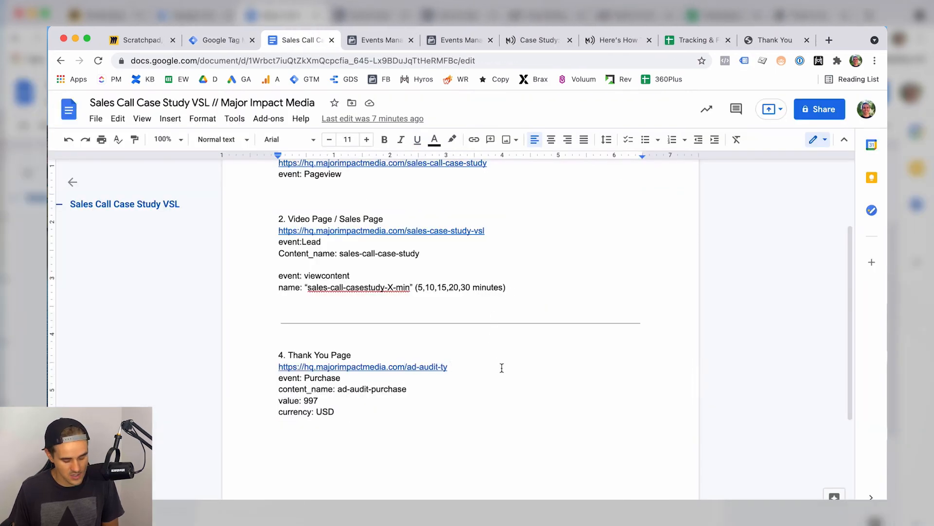
pyautogui.tripleClick(502, 367)
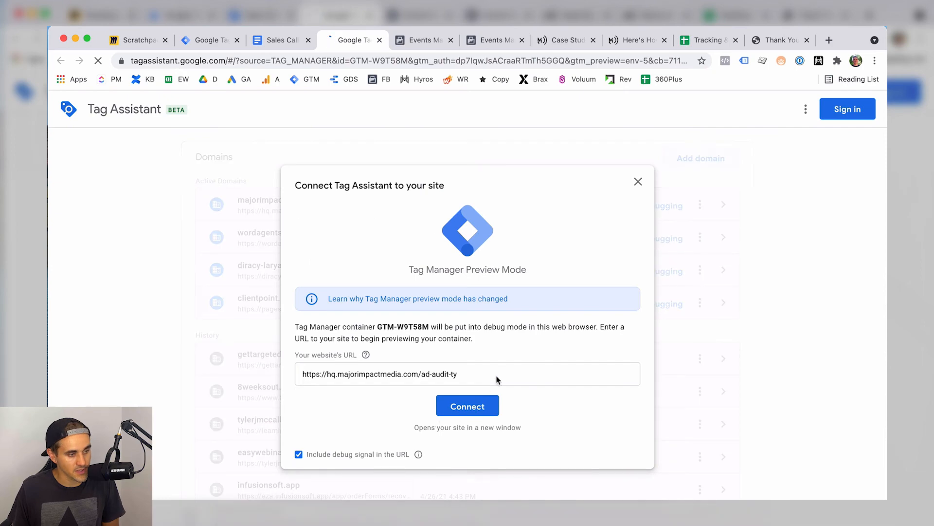
pyautogui.click(496, 376)
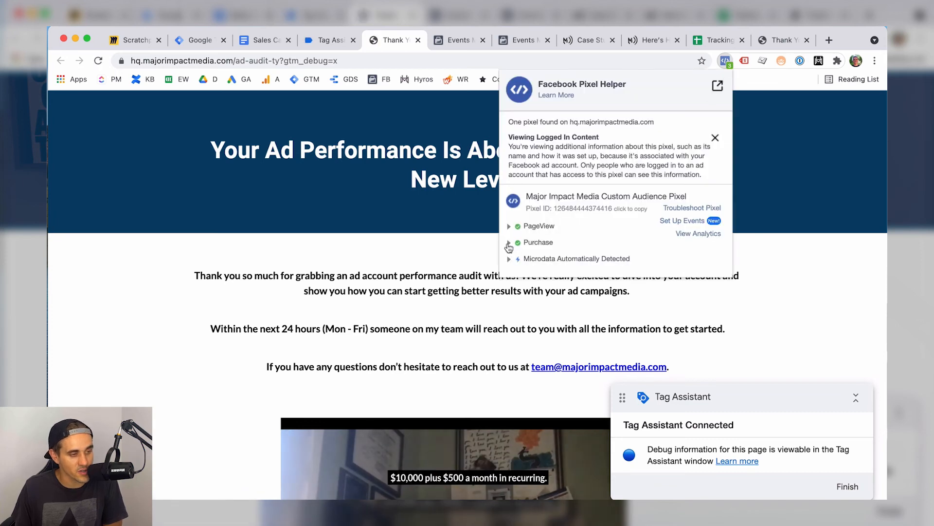
# Examine the Purchase event's custom parameters in Facebook Pixel Helper, including its content_name, and close the helper
pyautogui.click(508, 243)
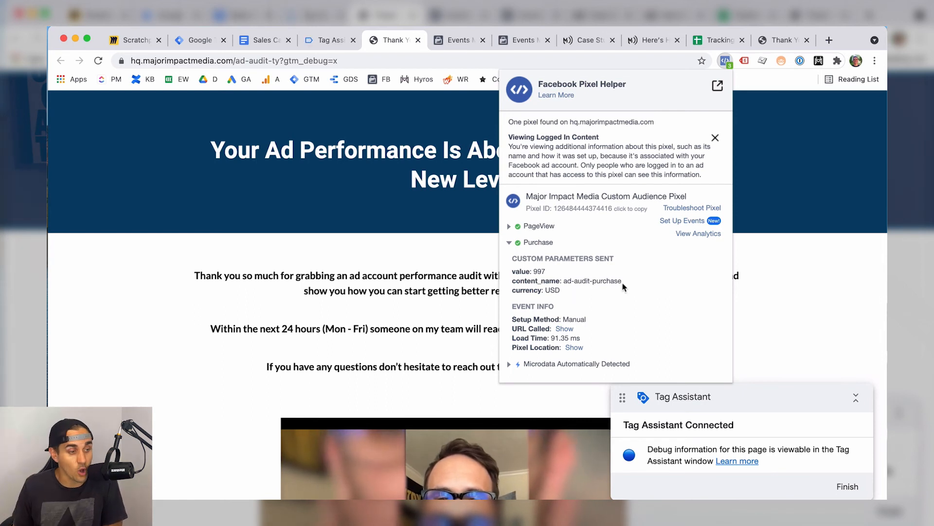
pyautogui.moveTo(626, 282); pyautogui.dragTo(567, 282)
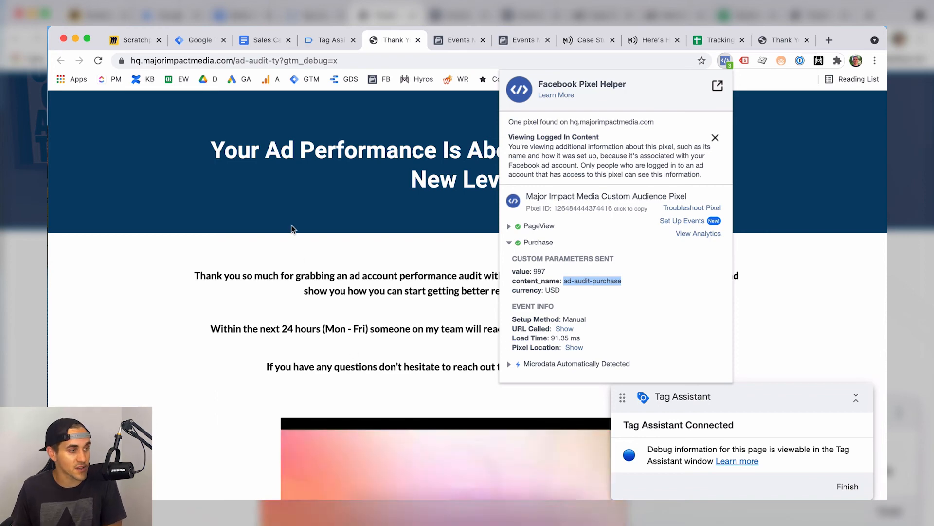
pyautogui.click(388, 298)
# Switch to the Scratchpad board in Miro
pyautogui.click(130, 41)
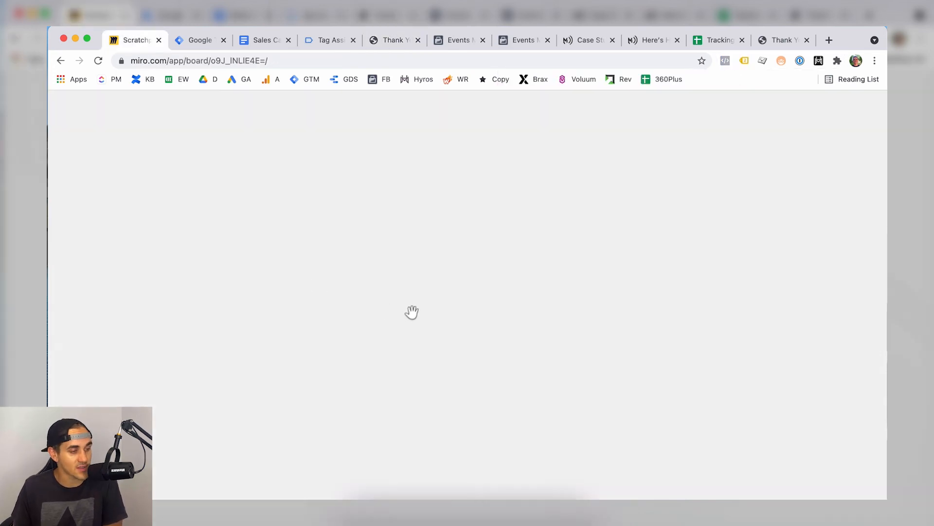